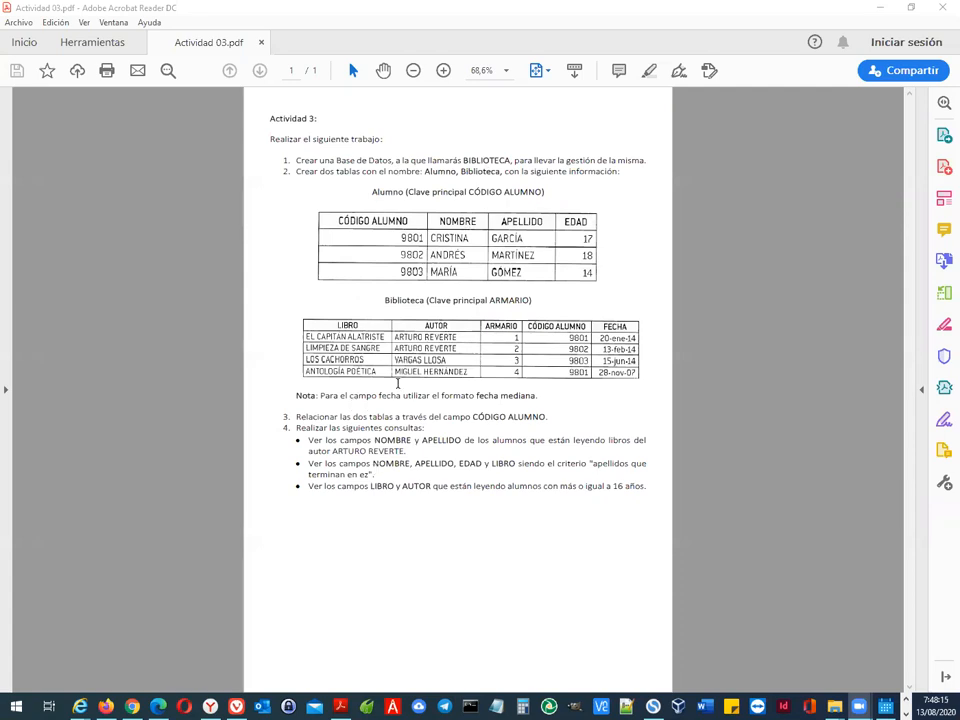
Step: Fit the assignment PDF to page width, read its table, relationship and query requirements, and return to Access
left_click(538, 74)
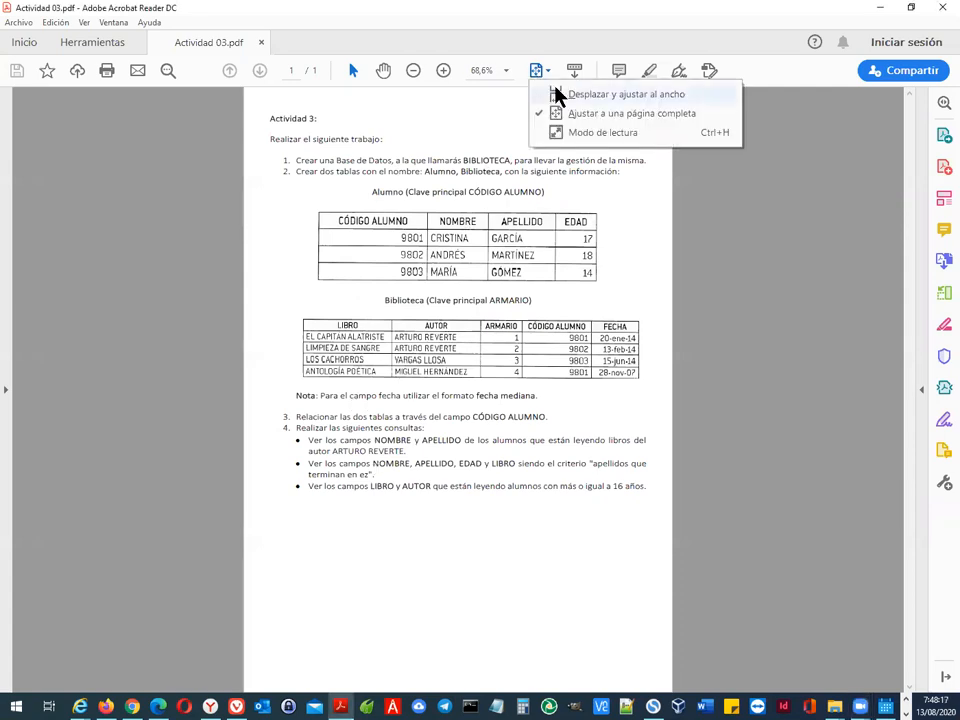
left_click(557, 95)
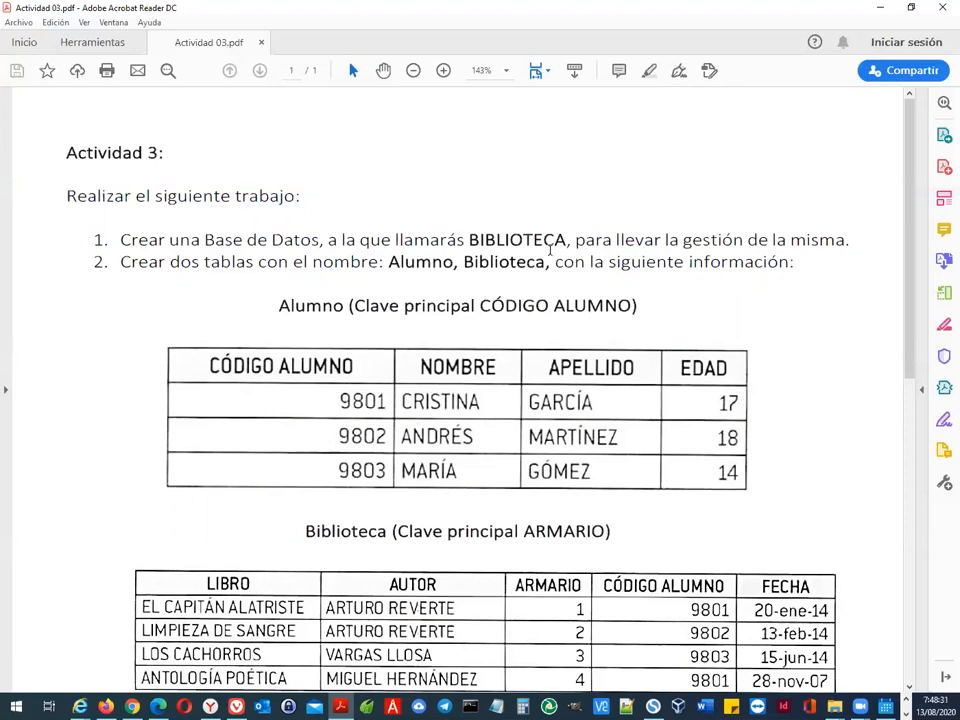
scroll(345, 360, "down", 2)
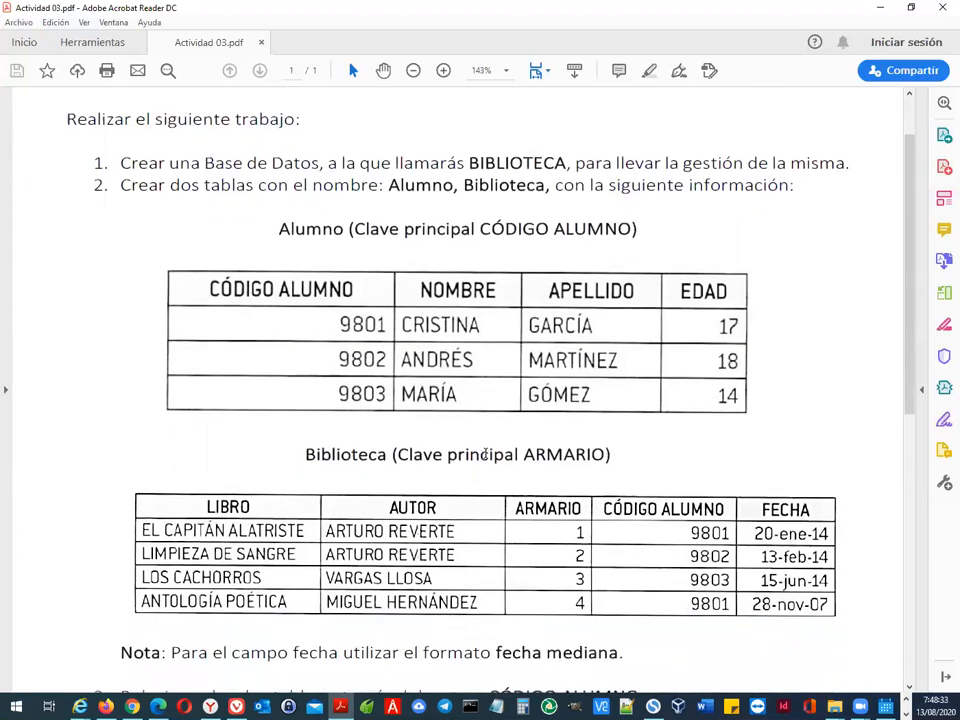
scroll(489, 433, "down", 2)
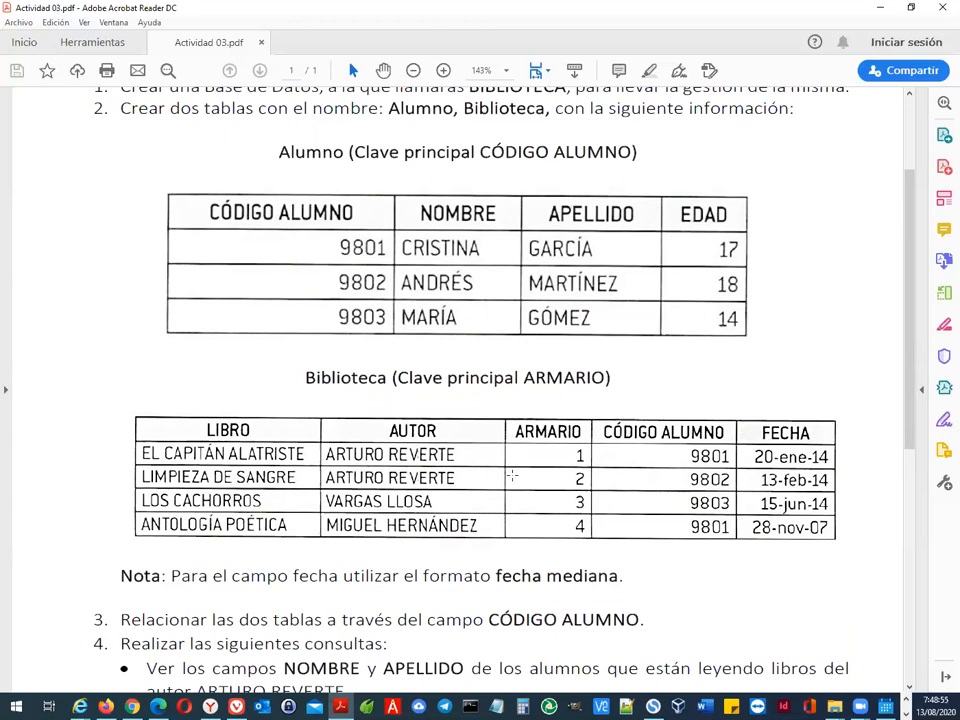
scroll(507, 484, "down", 2)
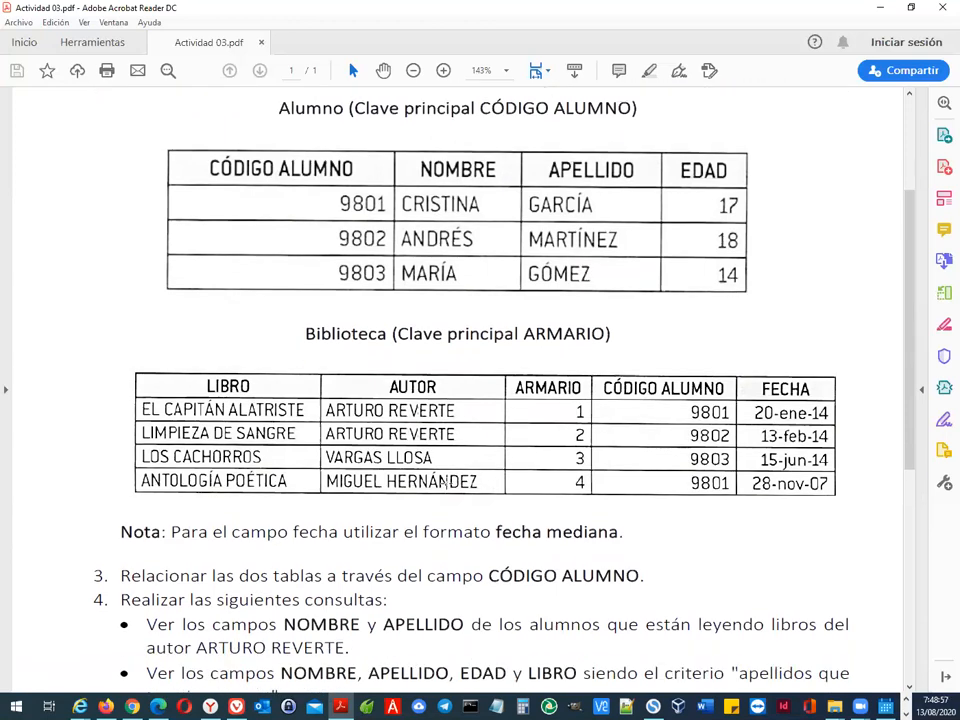
scroll(444, 492, "down", 1)
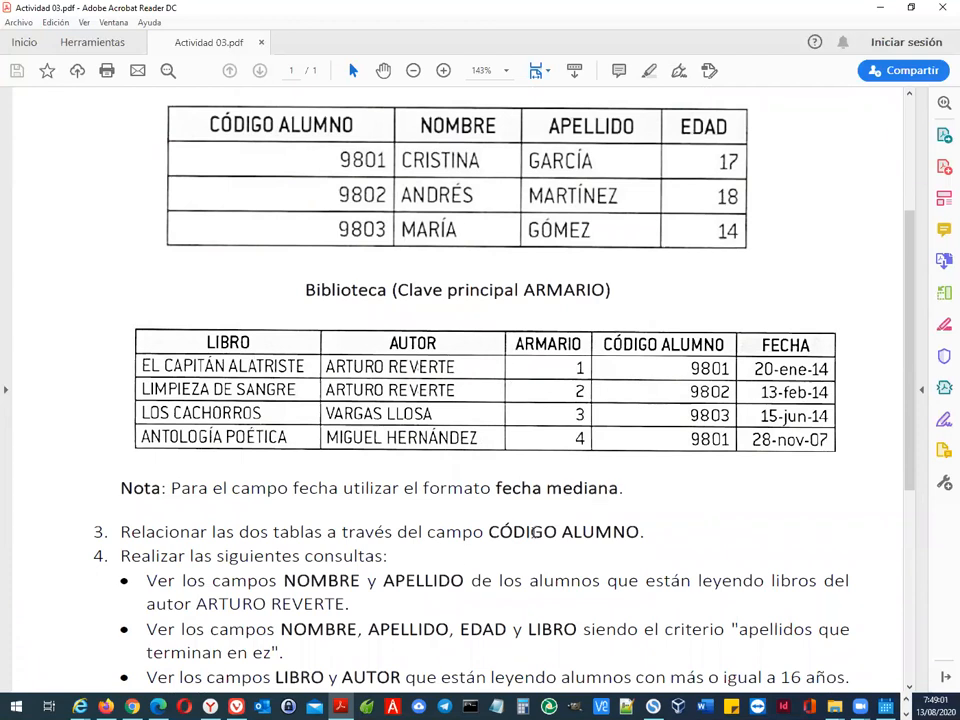
scroll(340, 545, "down", 2)
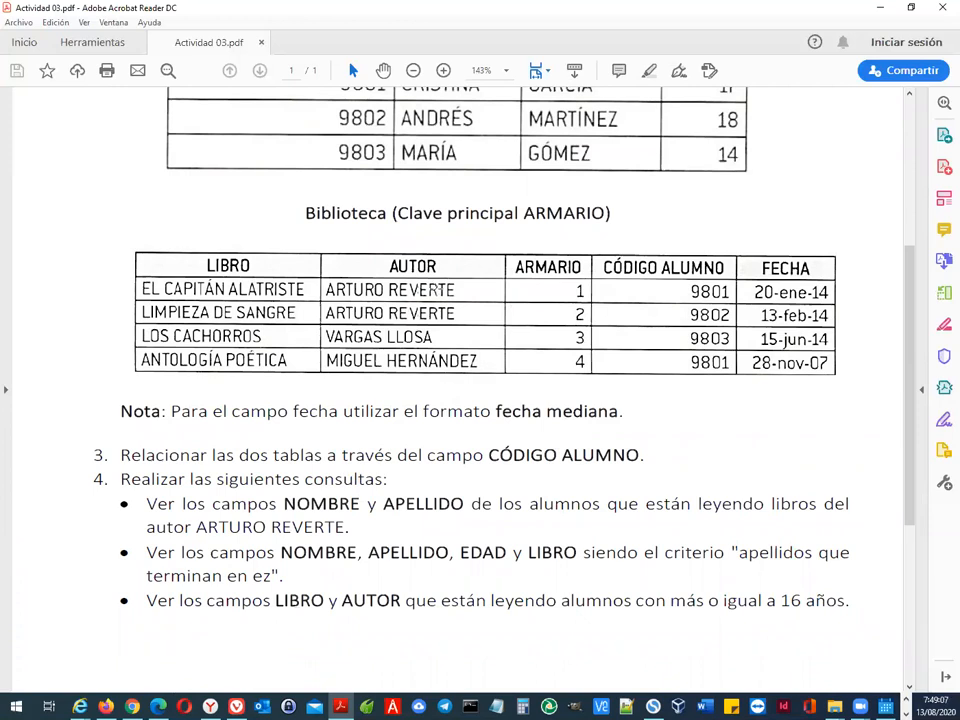
scroll(555, 154, "up", 8)
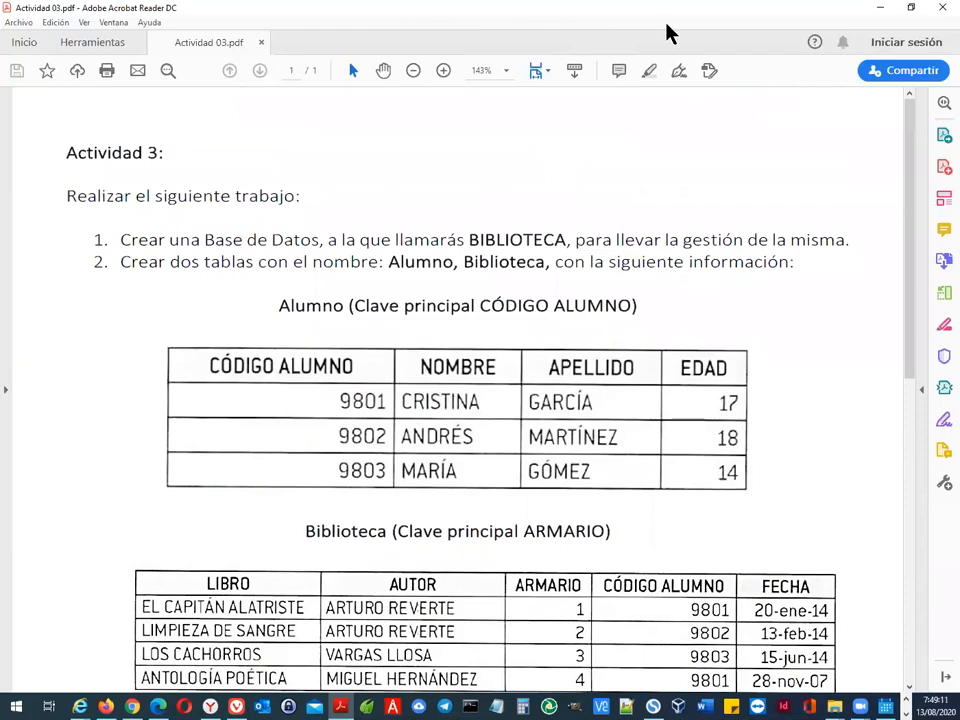
left_click(880, 8)
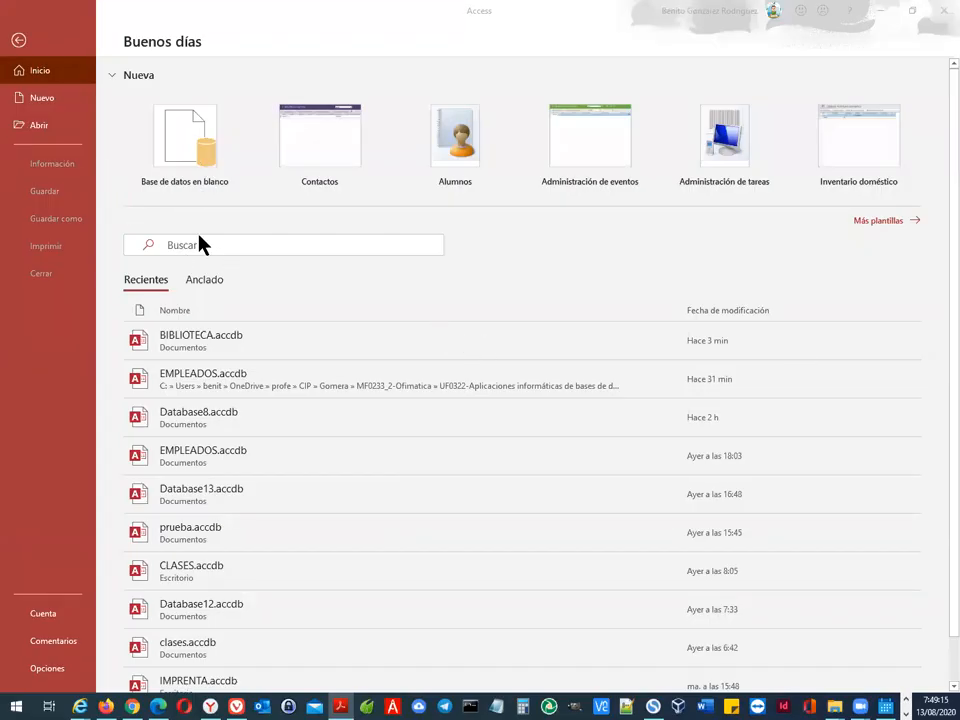
left_click(191, 144)
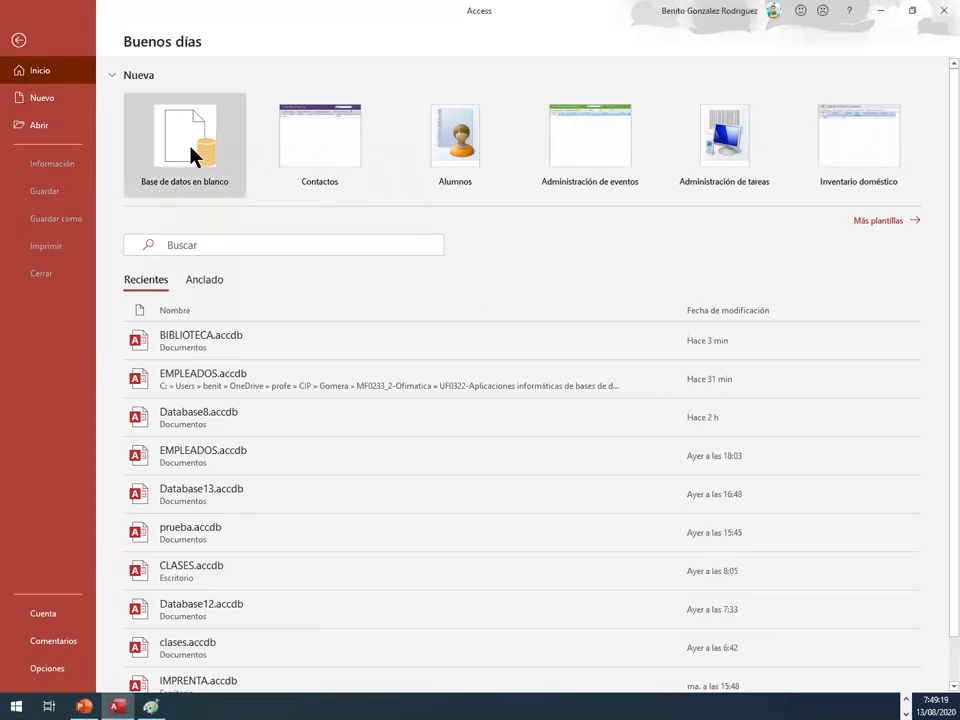
double_click(193, 176)
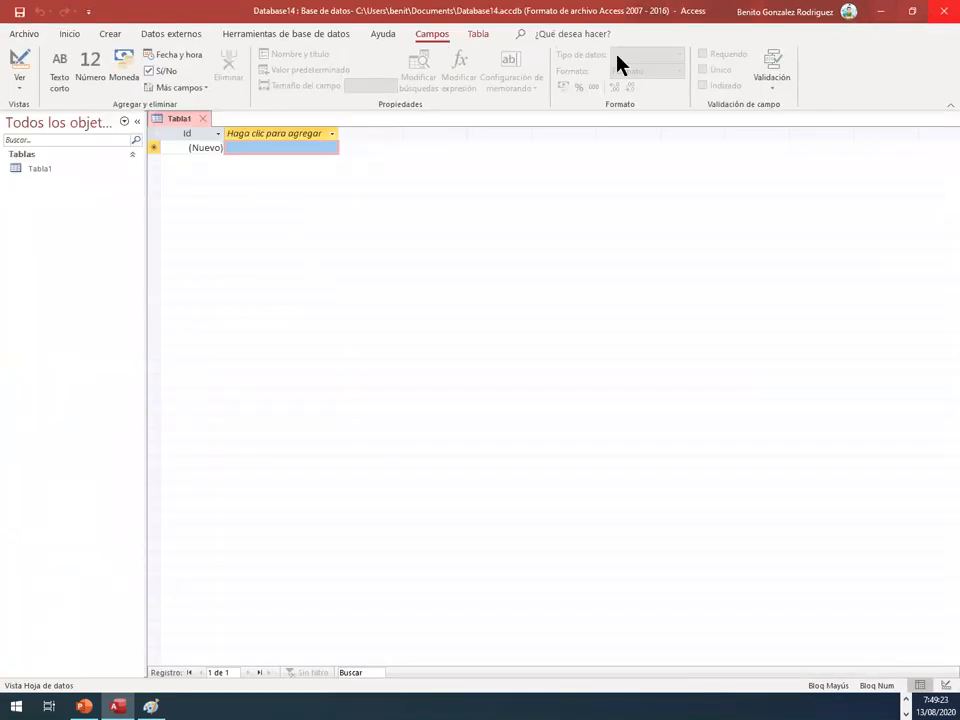
left_click(30, 36)
left_click(51, 273)
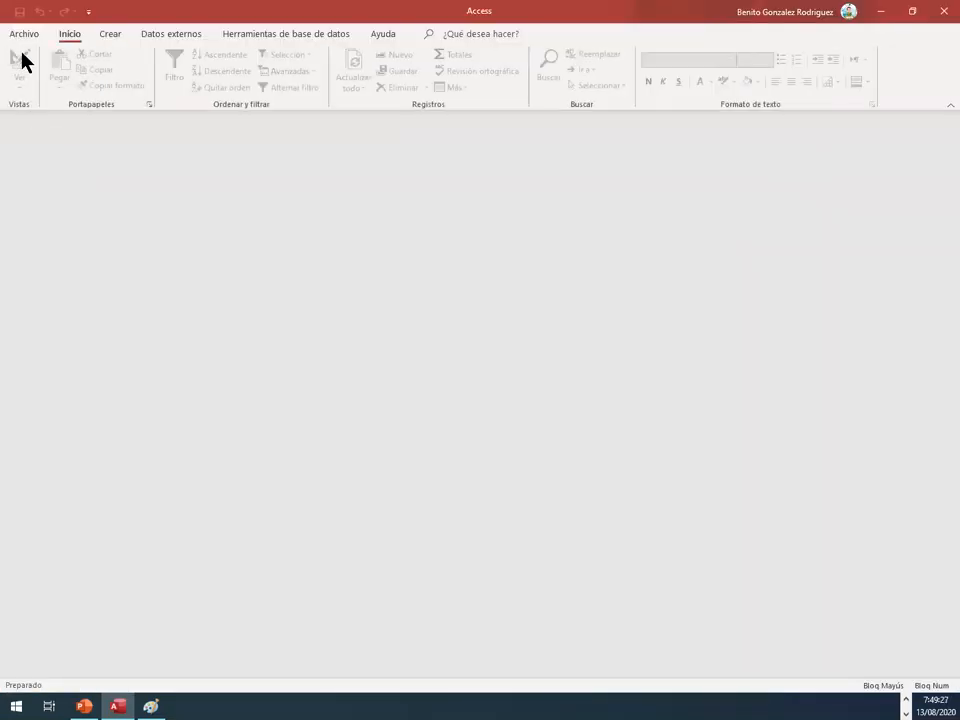
Step: Create a new blank database named BIBLIOTECA in the Documents folder
left_click(23, 36)
left_click(36, 99)
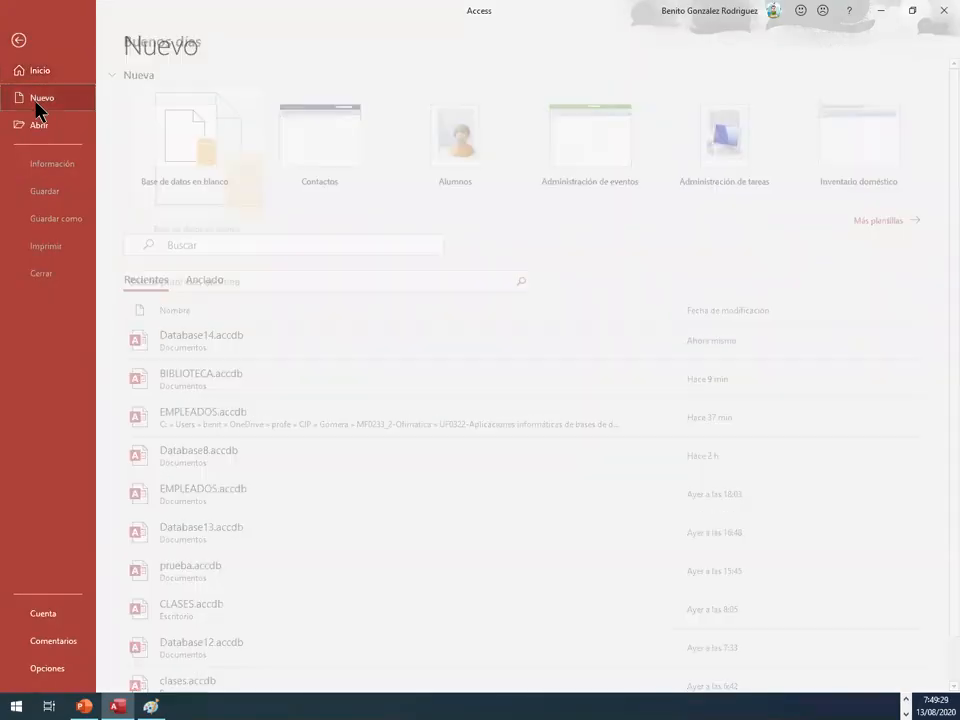
left_click(194, 172)
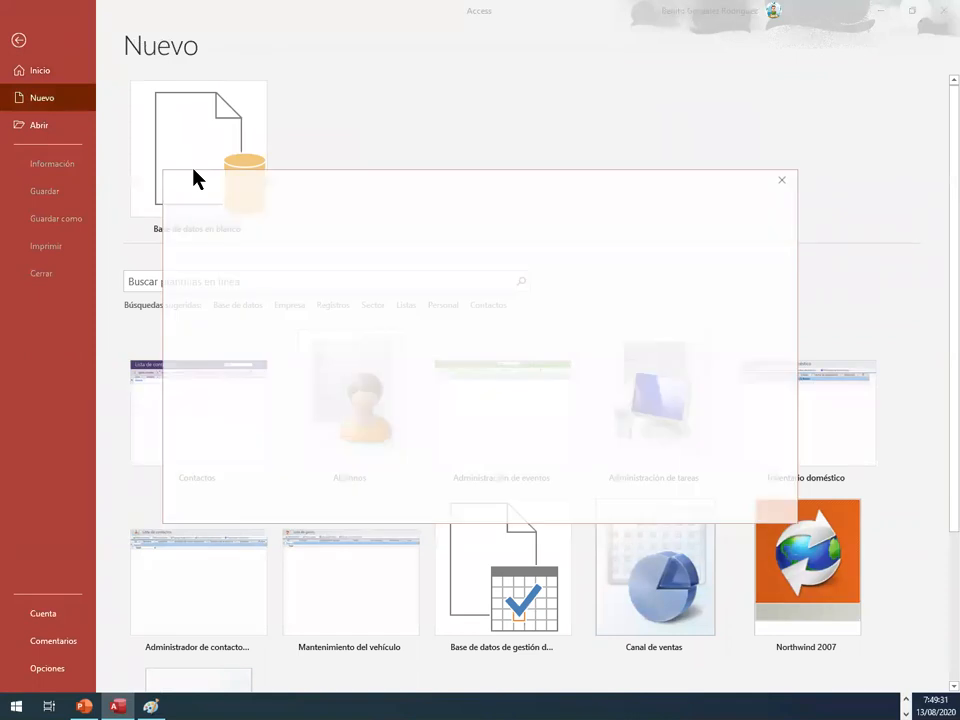
double_click(601, 271)
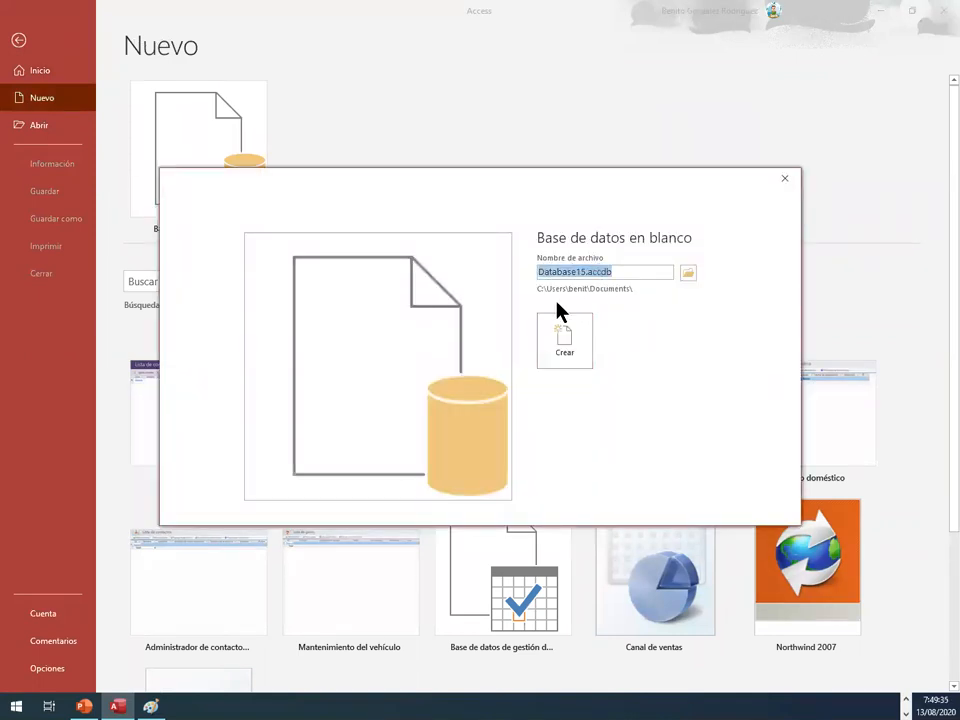
type("biblioteca")
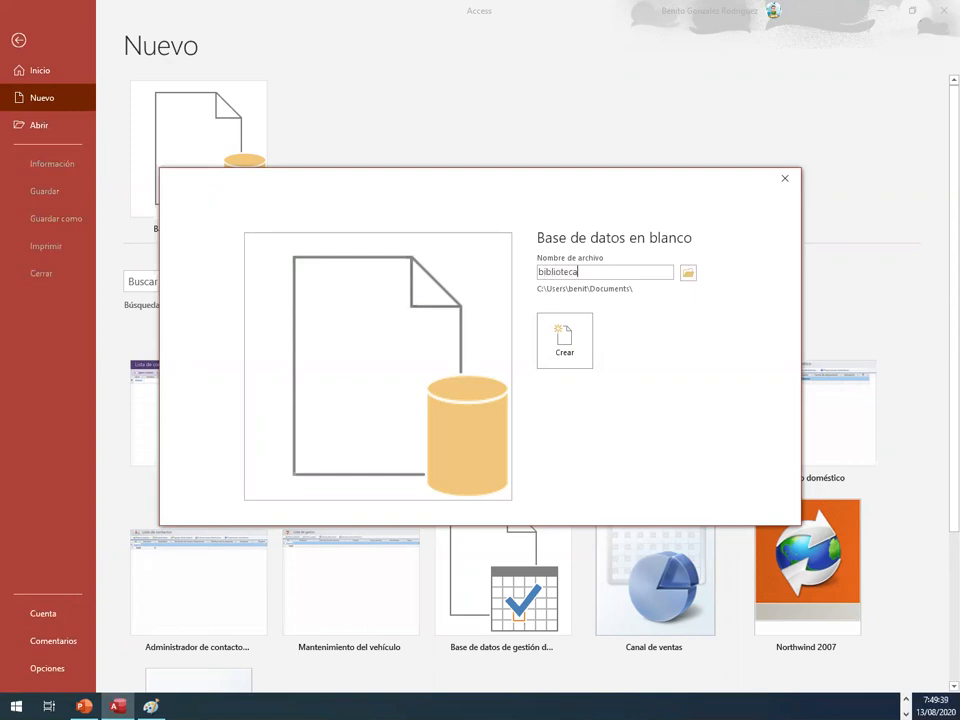
key("BackSpace")
key("BackSpace")
key("BackSpace")
key("BackSpace")
key("BackSpace")
key("BackSpace")
key("BackSpace")
key("BackSpace")
key("BackSpace")
type("BIBLIOTEC")
left_click(566, 352)
left_click(472, 394)
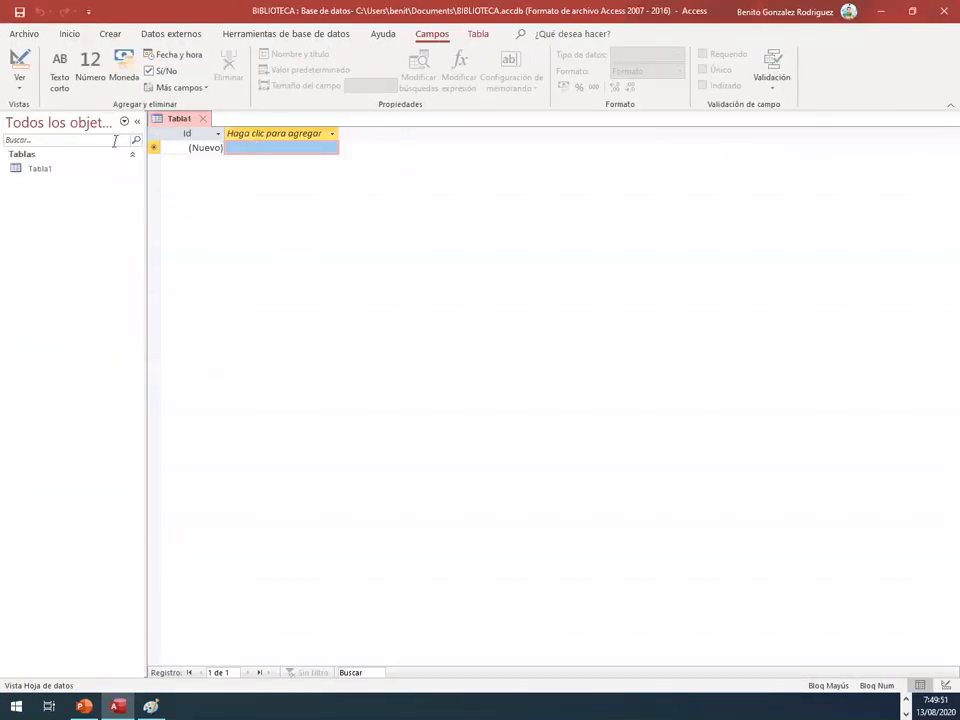
Step: Switch Tabla1 to Design view, saving the table under the name Alumno
right_click(38, 169)
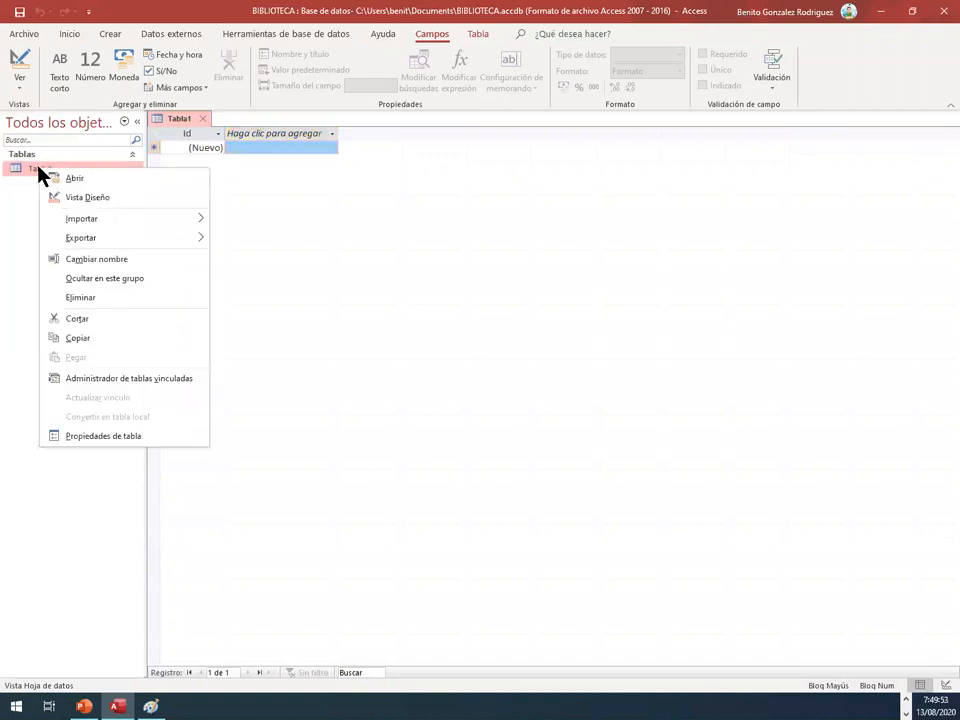
left_click(60, 200)
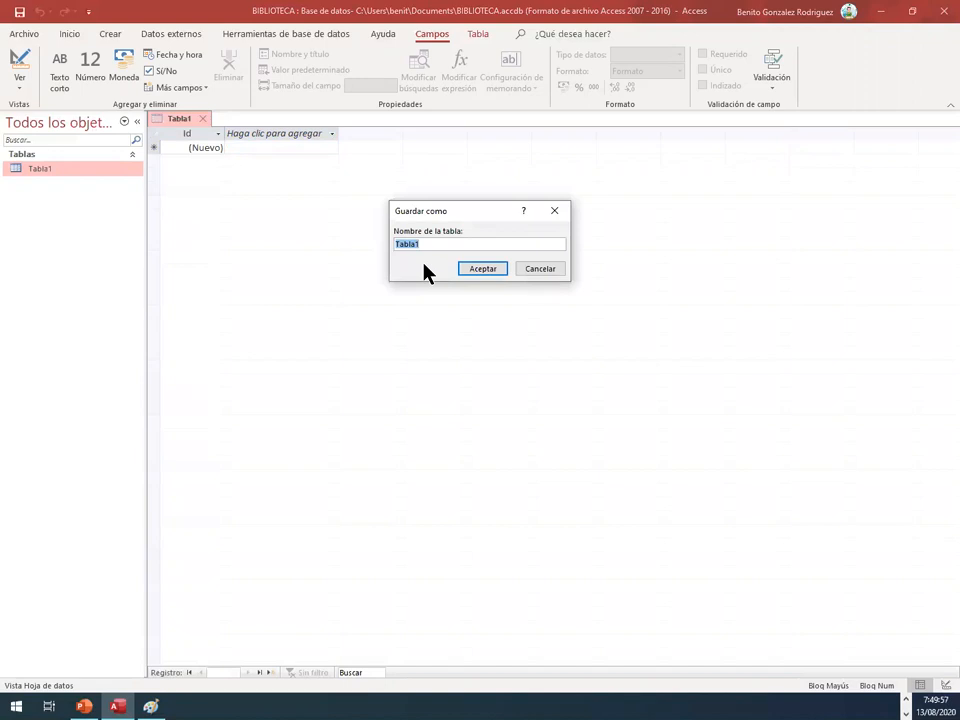
type("Alumno")
left_click(484, 269)
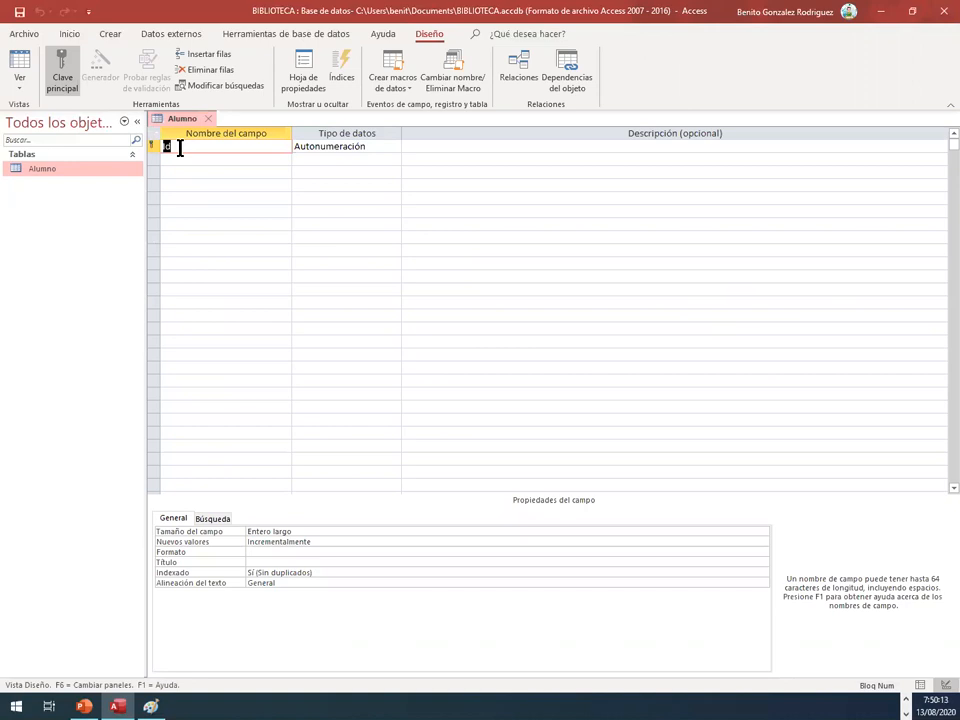
Step: Rename the primary key field as CÓDIGO_ALUMNO and make it Texto corto with a field size of 4
key("Caps_Lock")
type("CÓDIGO_ALUMNO")
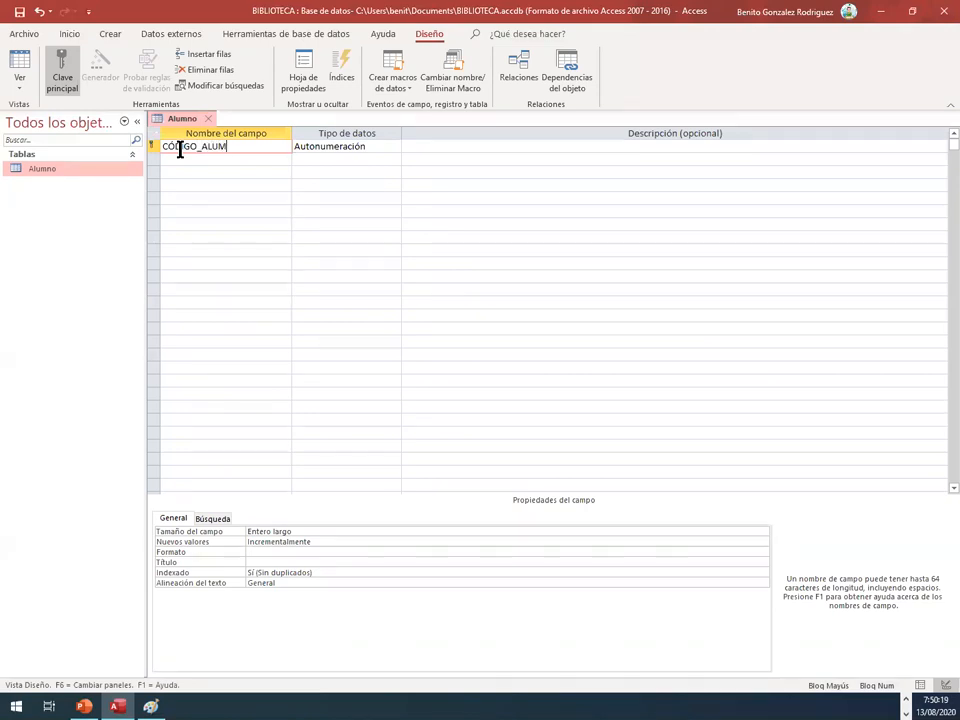
key("Tab")
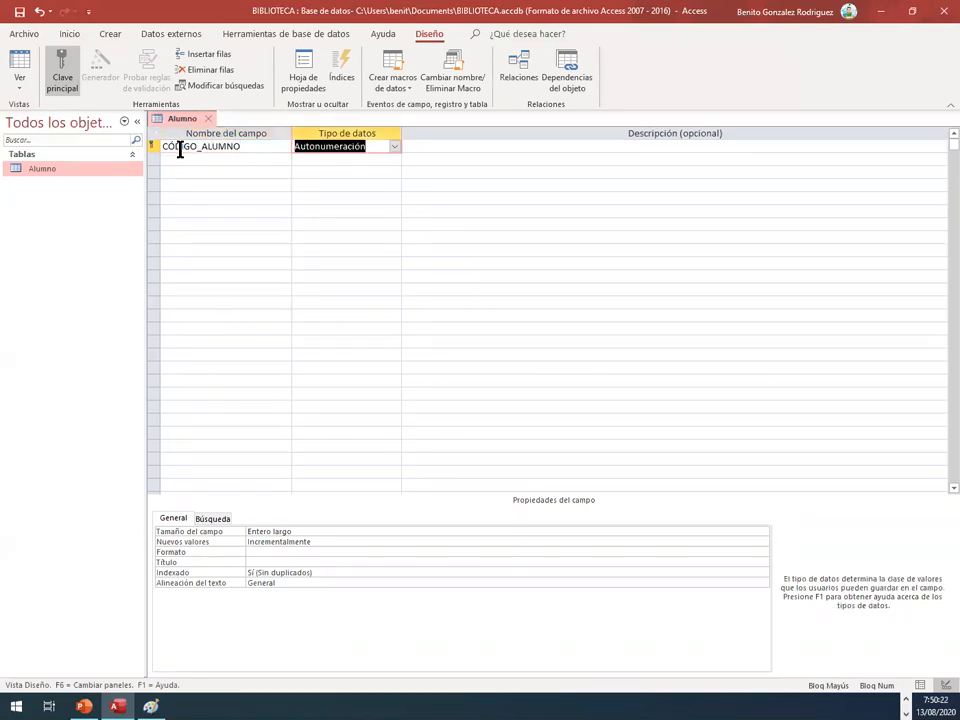
left_click(395, 147)
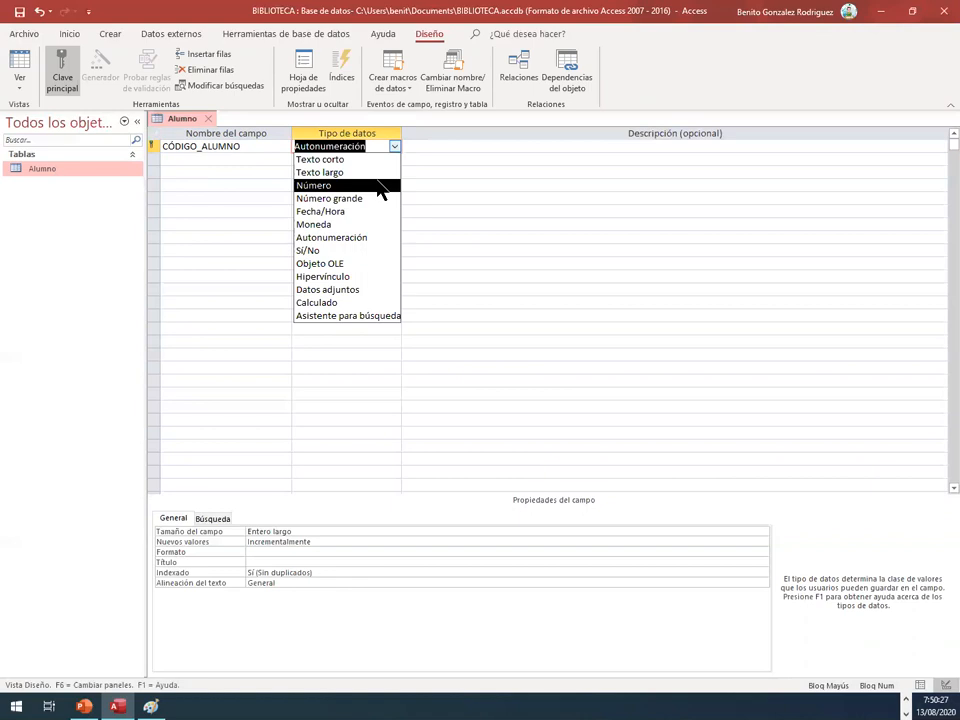
left_click(381, 161)
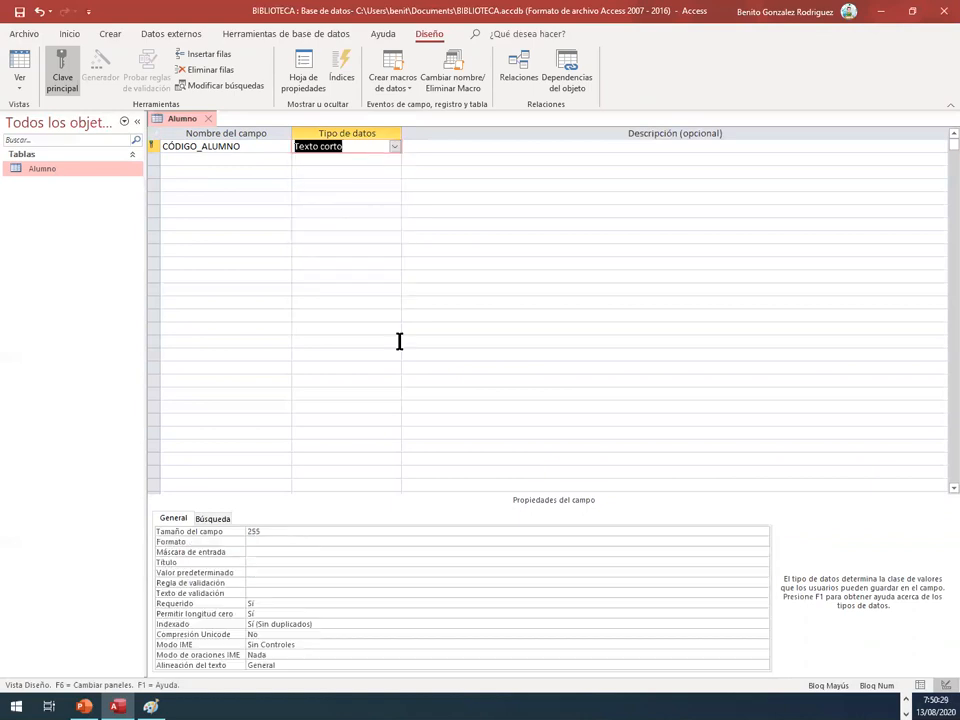
double_click(285, 529)
type("4")
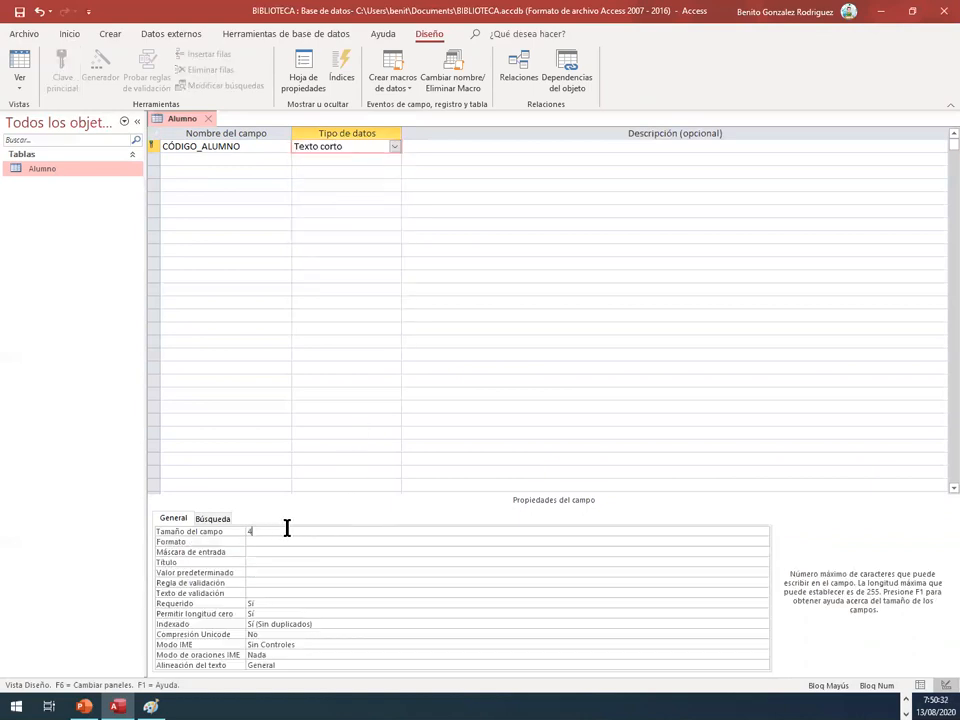
Step: Add a NOMBRE field of type Texto corto with a field size of 30
left_click(281, 161)
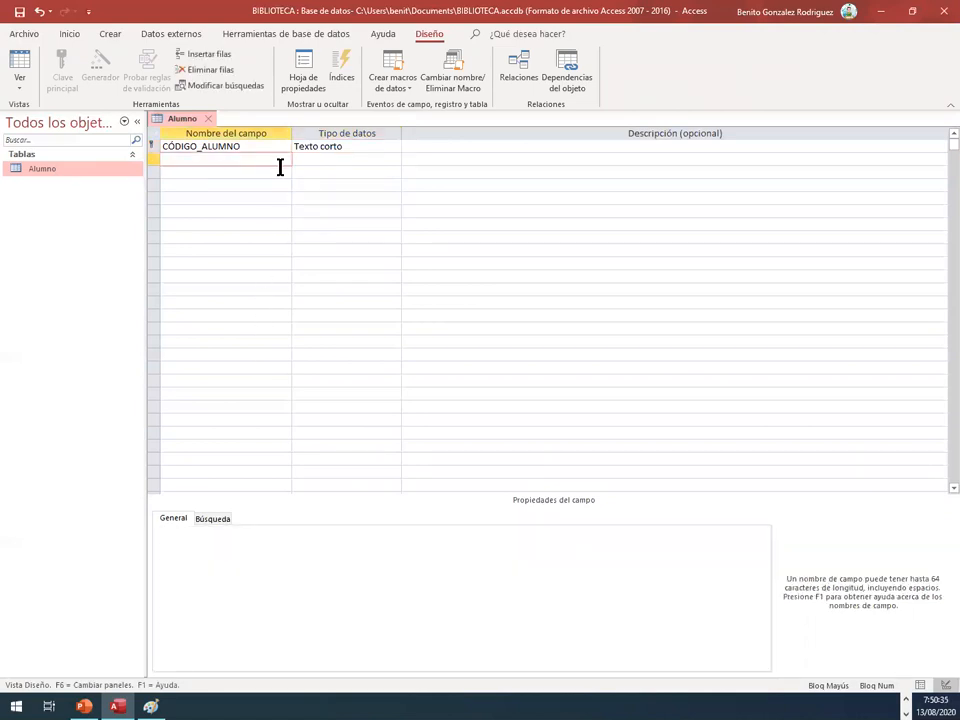
type("NOMBRE")
key("Tab")
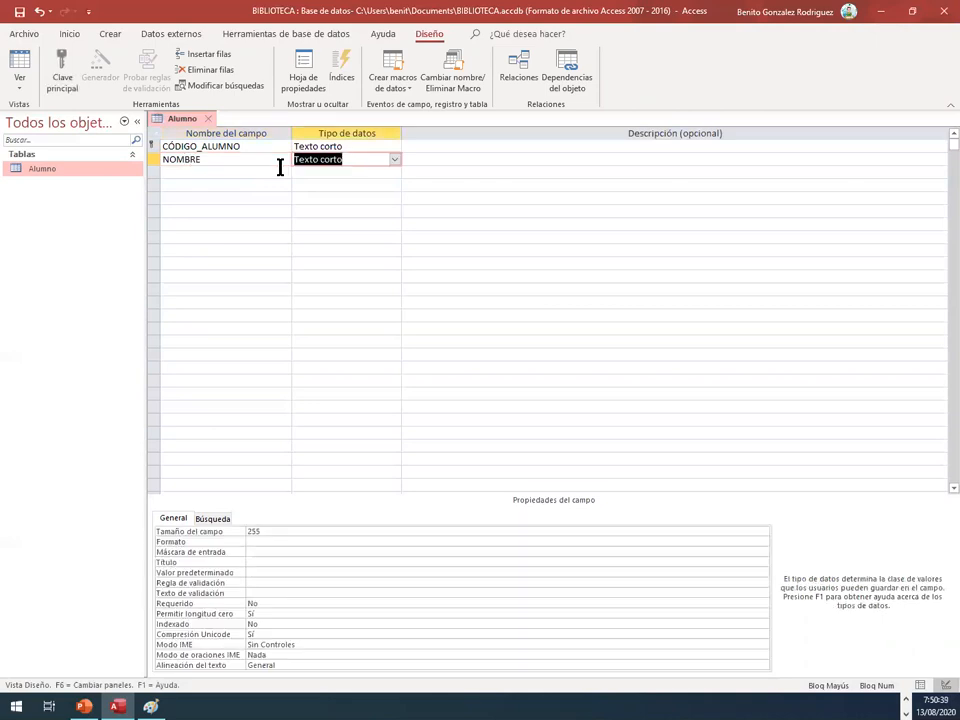
left_click(235, 531)
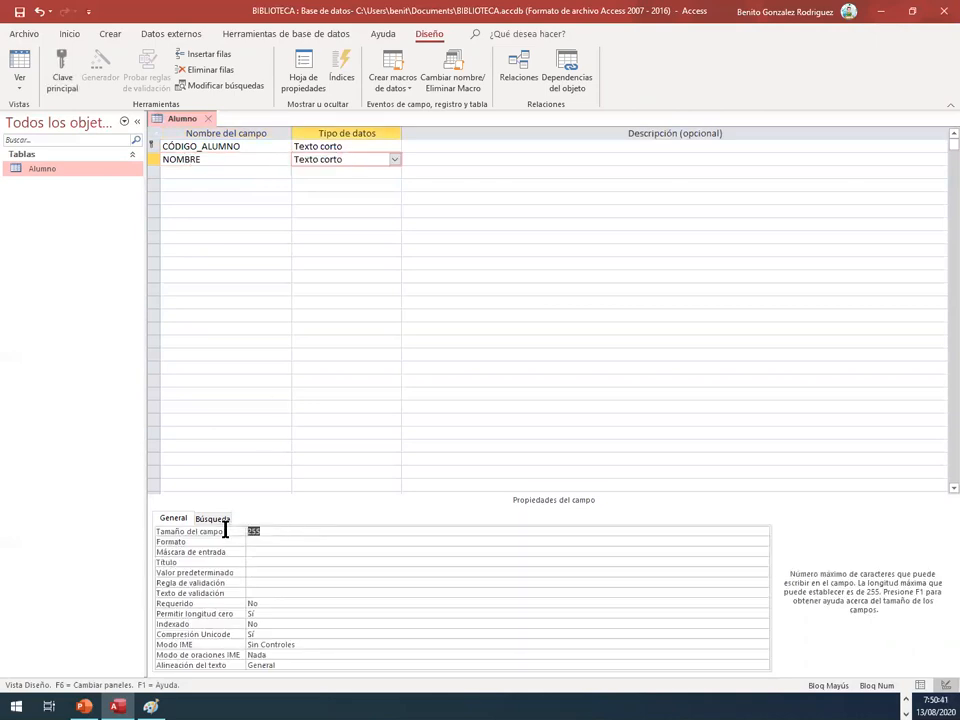
type("30")
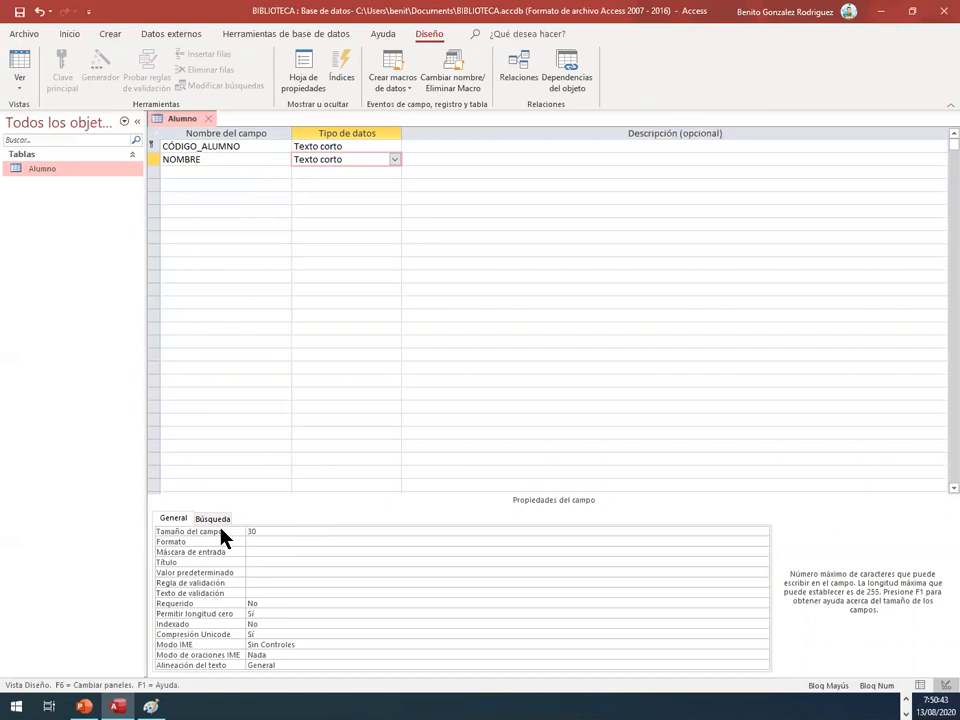
Step: Add an APELLIDO field of type Texto corto with a field size of 40
left_click(214, 172)
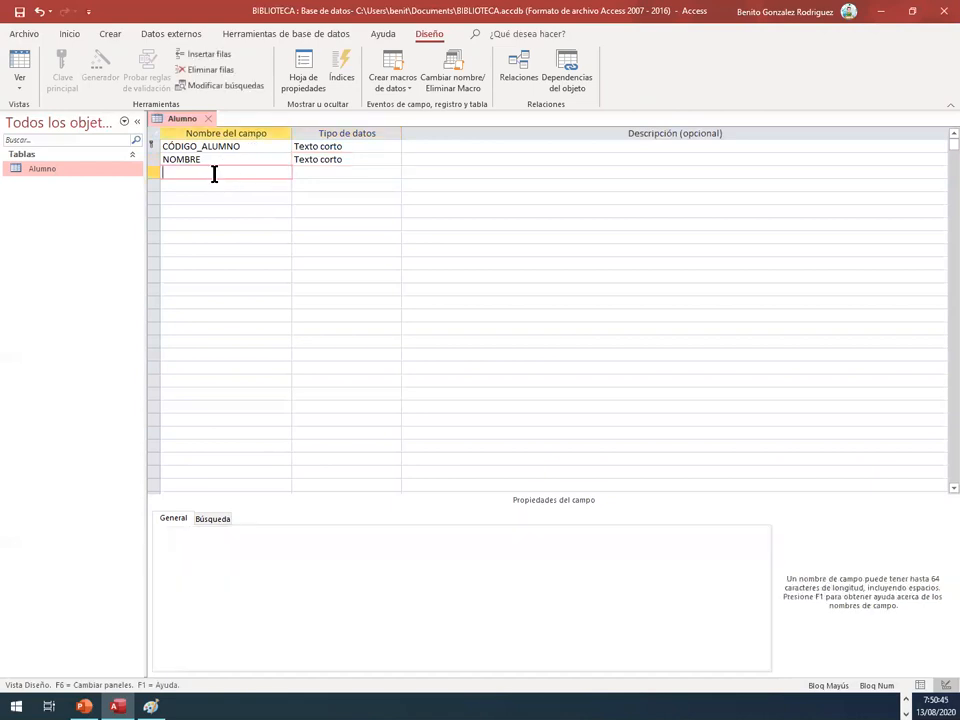
type("APELLIDO")
key("Tab")
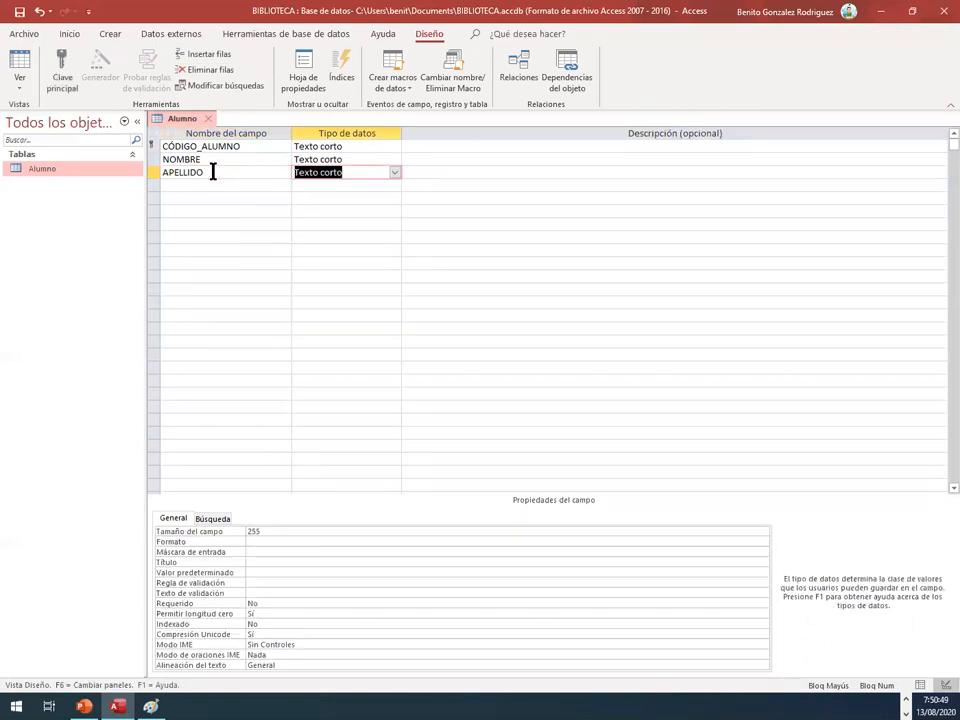
left_click_drag(265, 531, 190, 504)
type("40")
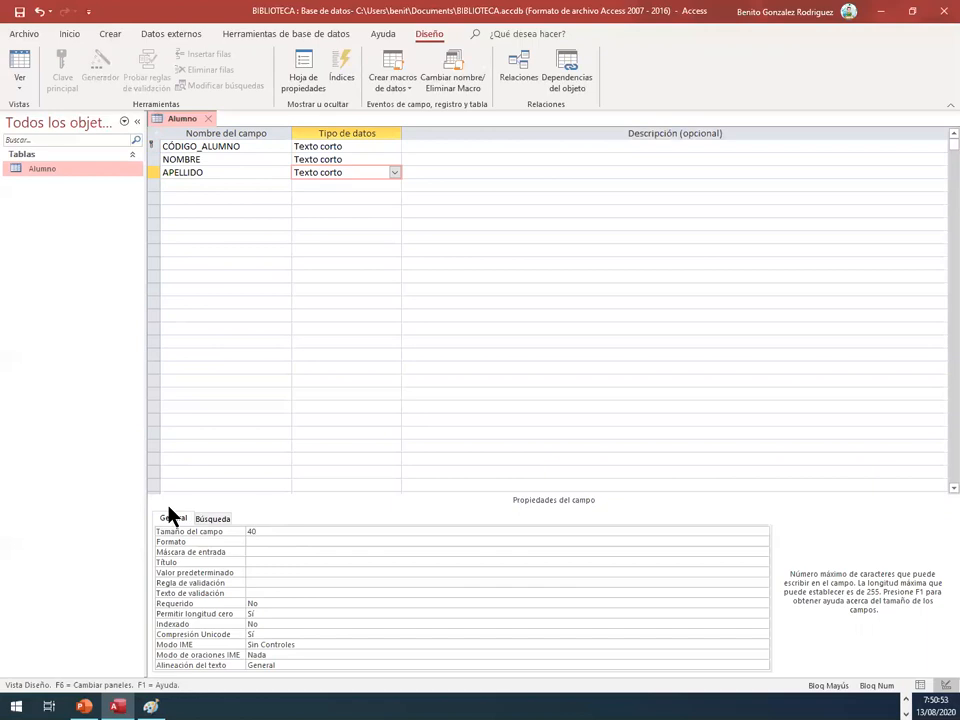
Step: Add an EDAD field of type Número with its field size set to Byte
left_click(197, 183)
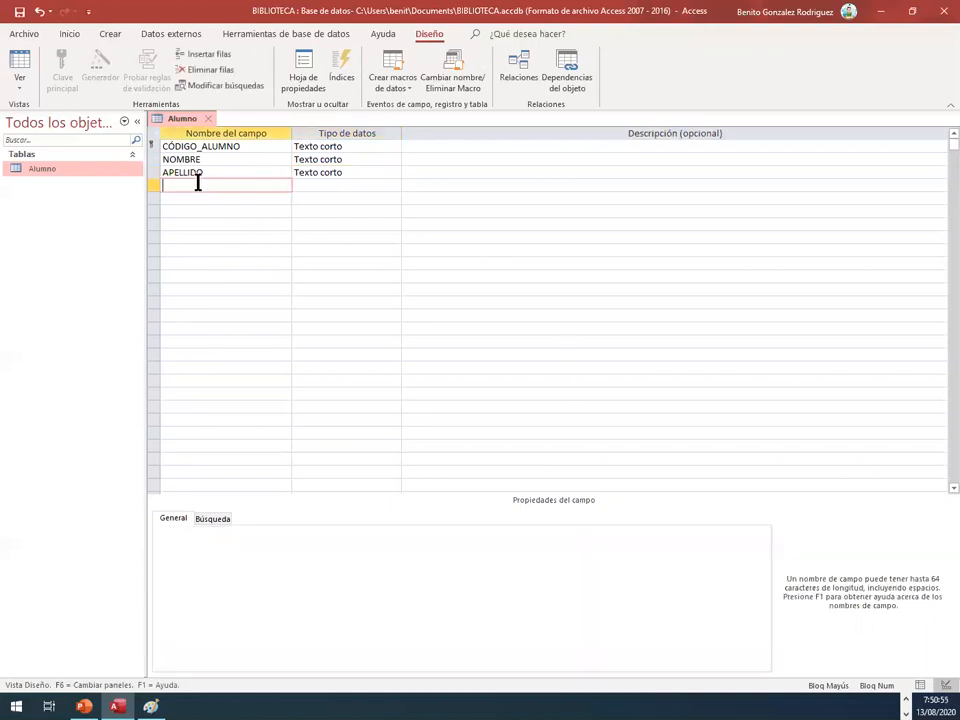
type("EDAD")
key("Tab")
left_click(394, 186)
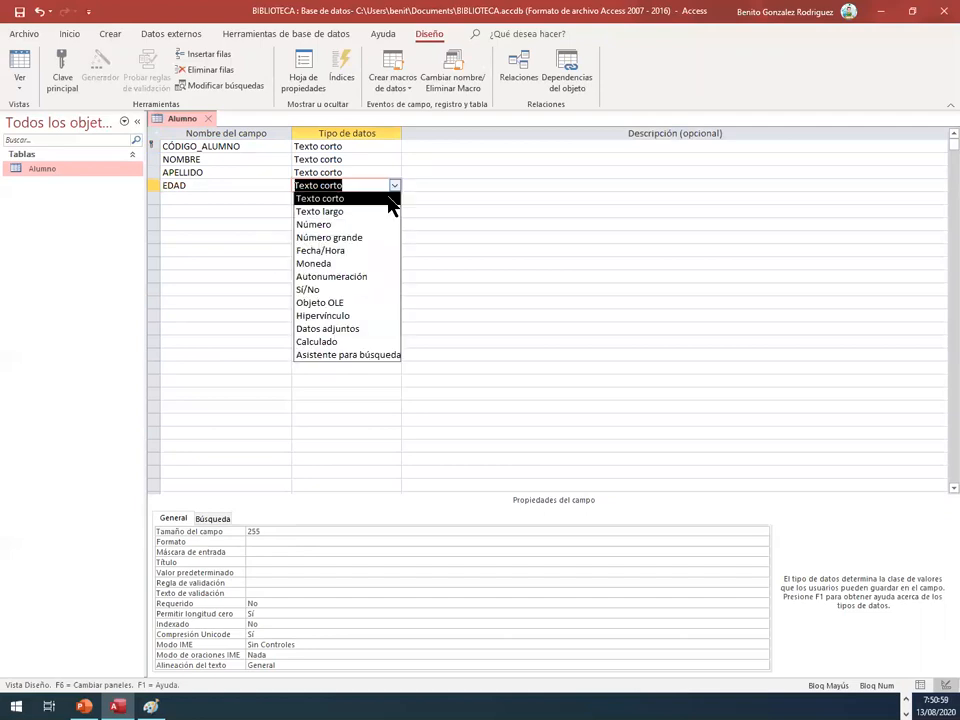
left_click(362, 224)
left_click(336, 531)
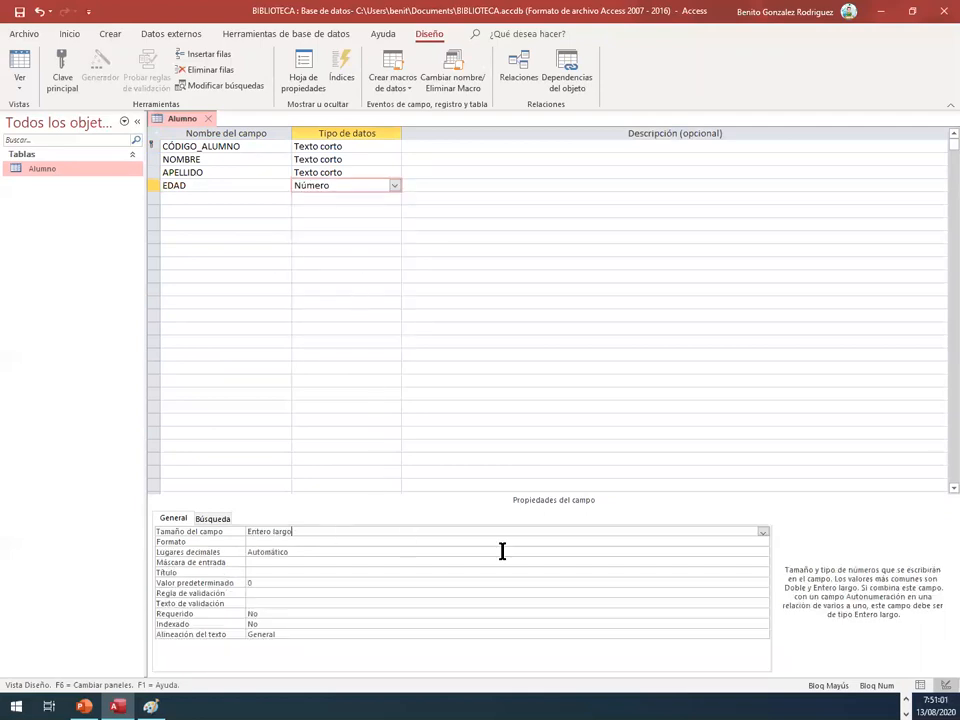
left_click(763, 533)
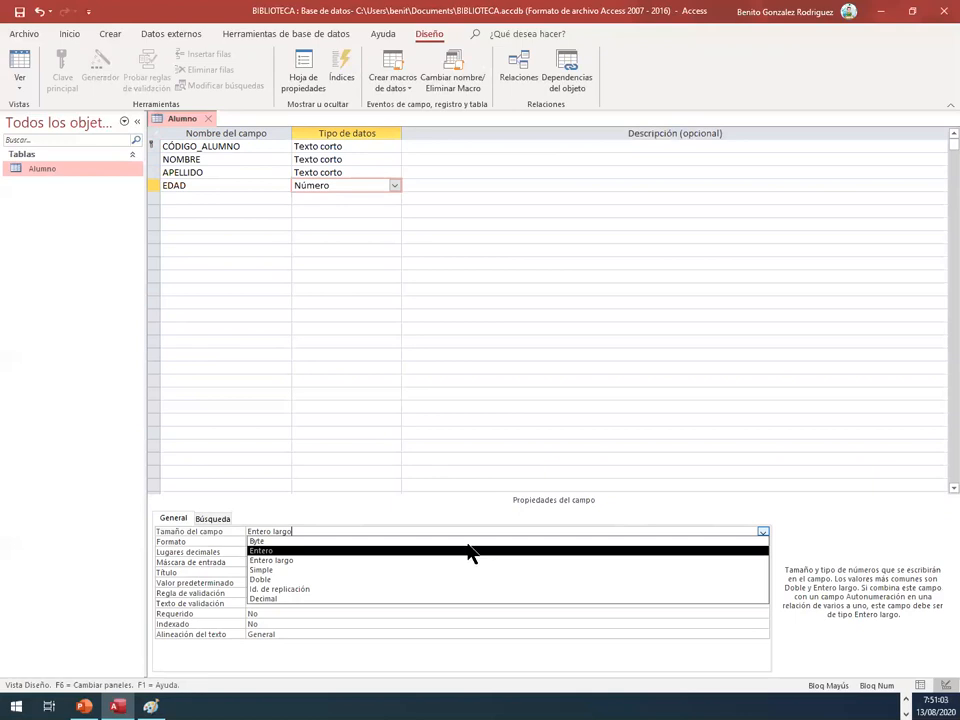
left_click(466, 542)
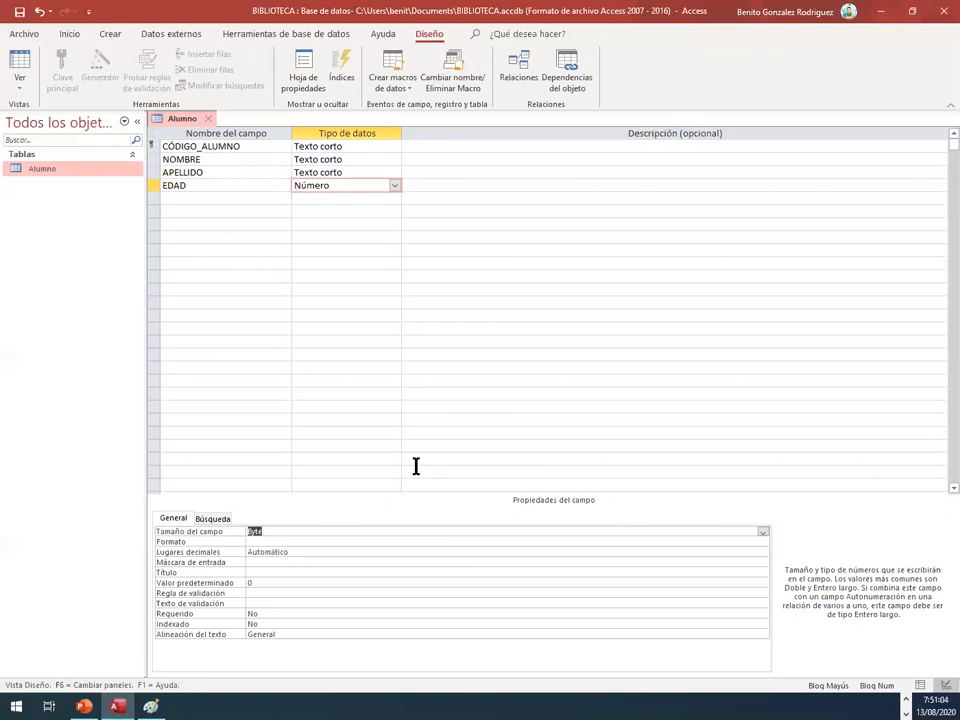
left_click(220, 222)
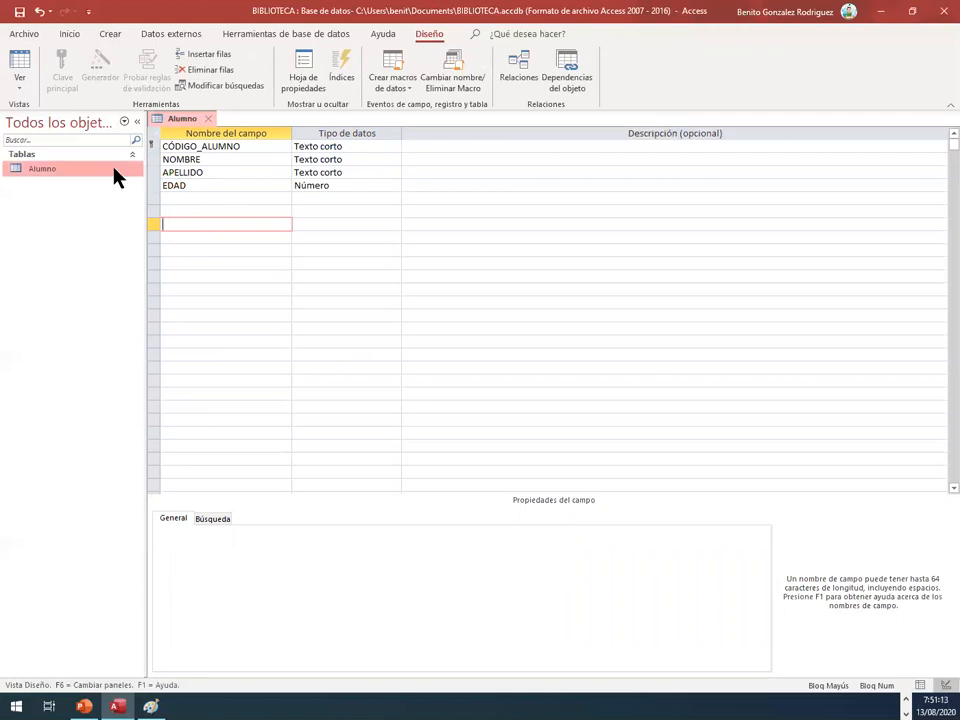
Step: Switch the Alumno table to Datasheet view, saving its design, and widen the NOMBRE and APELLIDO columns
right_click(182, 122)
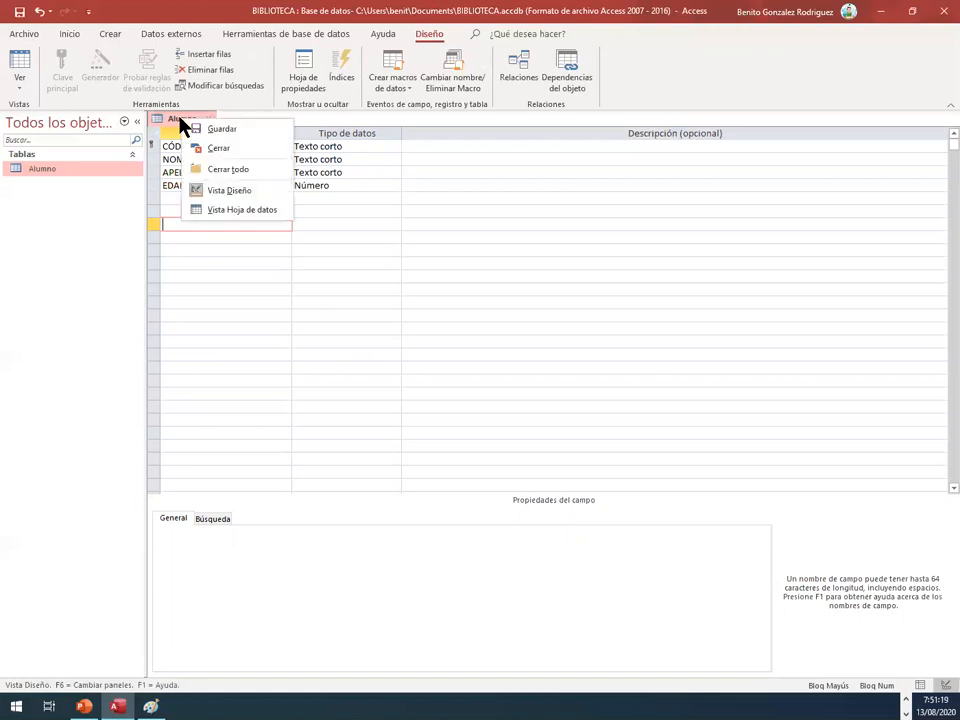
left_click(212, 212)
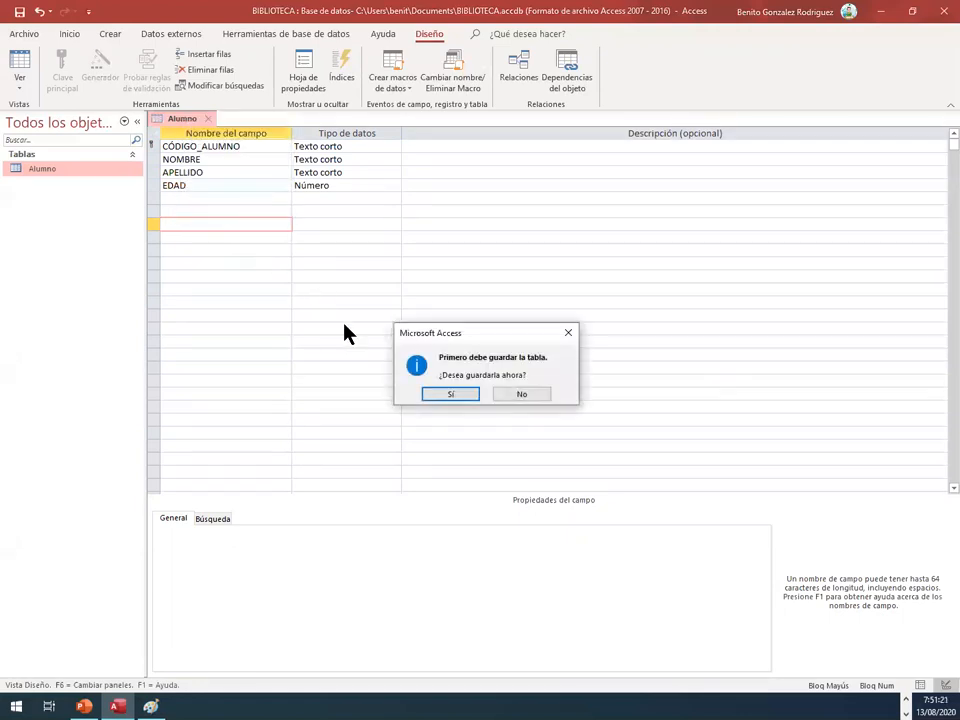
left_click(435, 396)
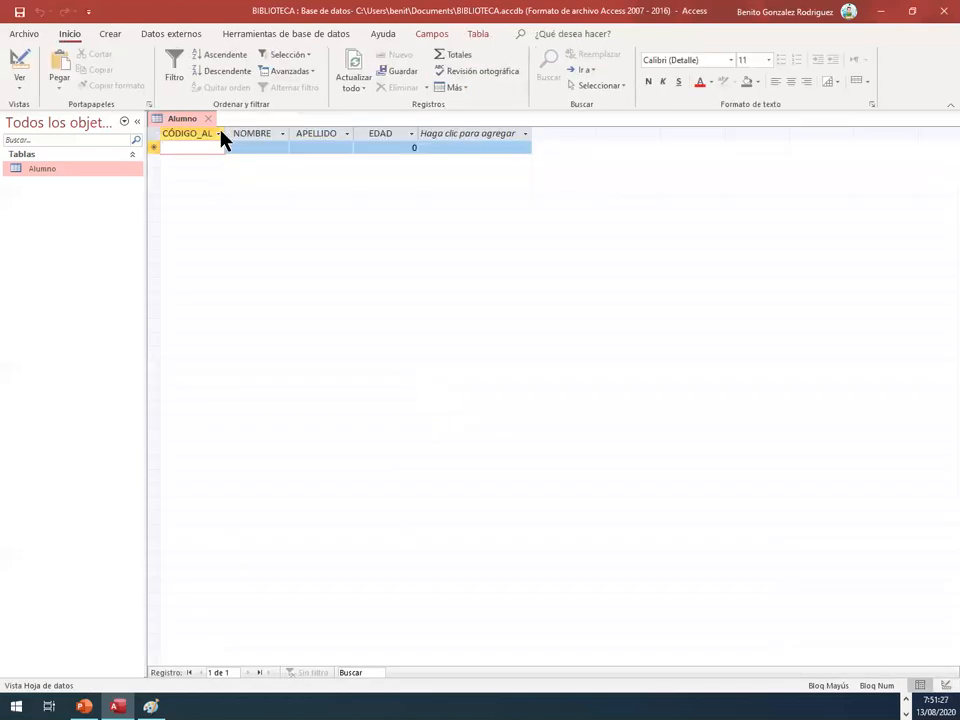
left_click_drag(288, 132, 464, 133)
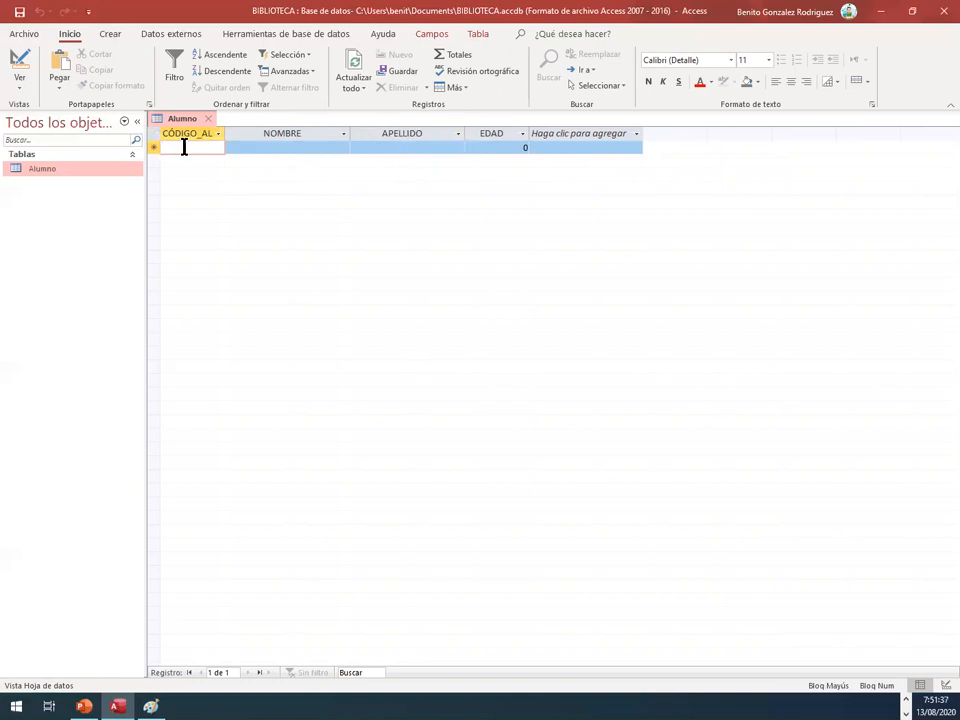
Step: Enter the first student's record in Alumno with the student code, first name, surname and an age of 17
type("9804")
key("BackSpace")
type("1")
key("Tab")
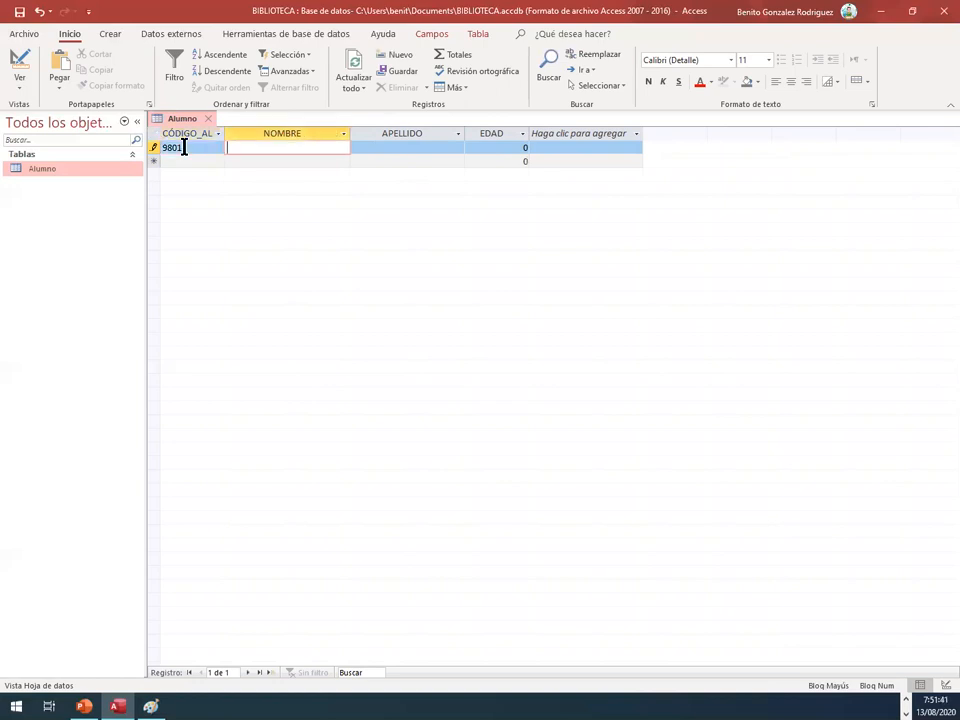
type("CRISTINA")
key("Tab")
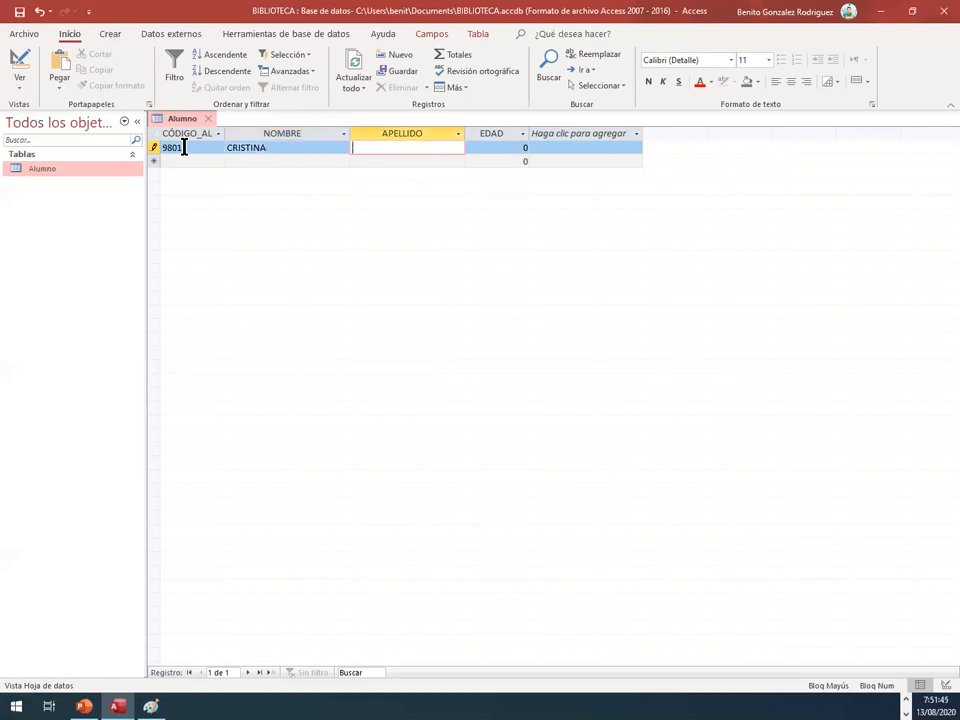
type("GARCÍA")
key("Tab")
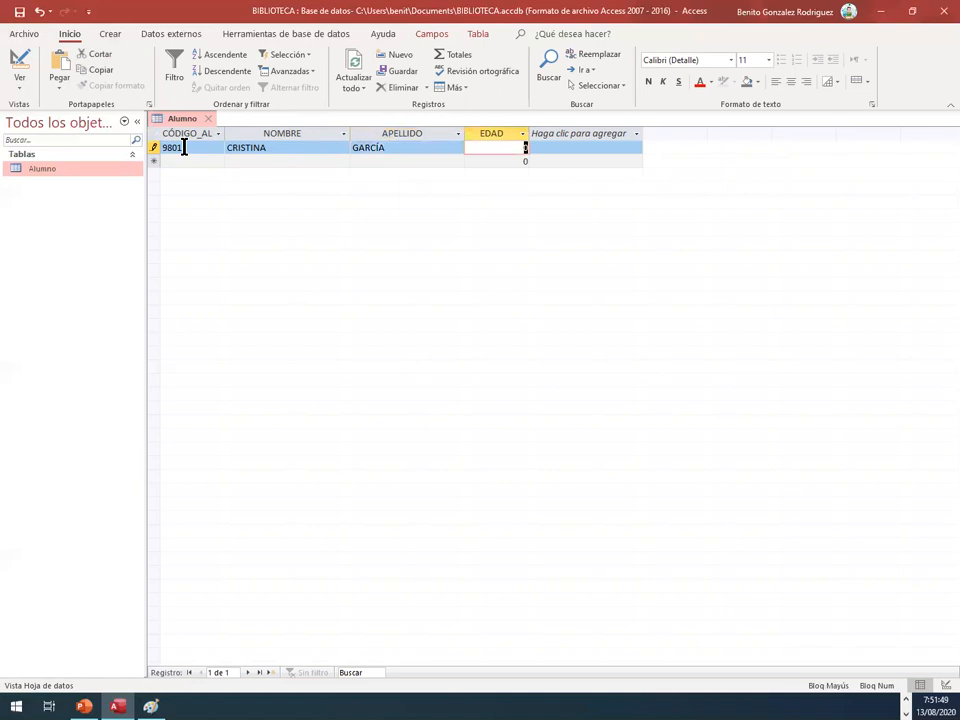
type("17")
key("Tab")
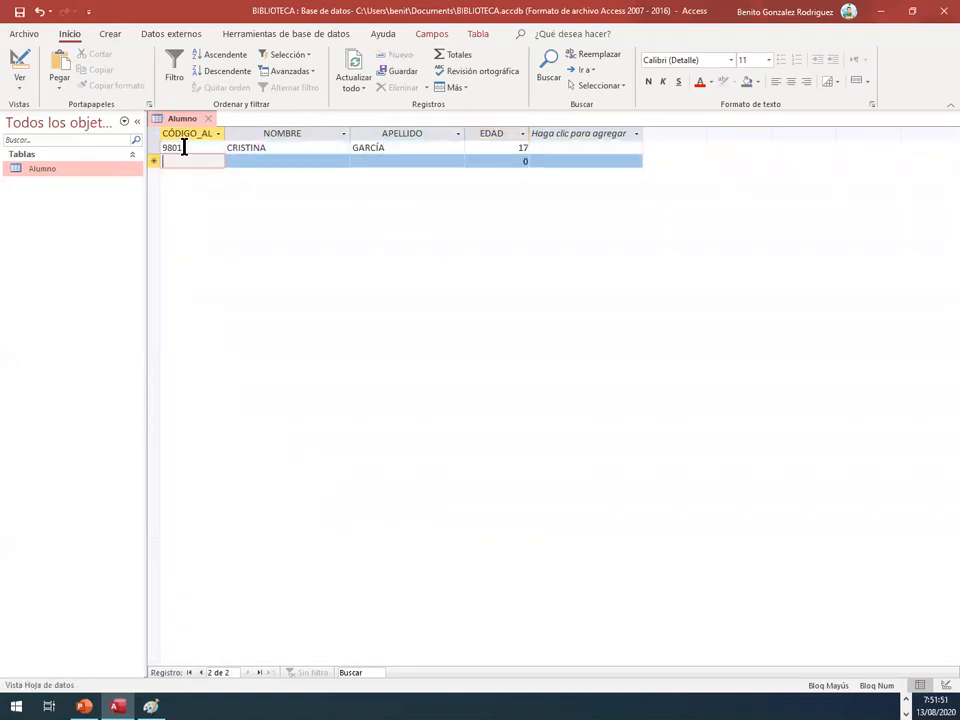
Step: Enter the second student's record with the student code, first name, surname and an age of 18
type("9802")
key("Tab")
type("ANDRÉS")
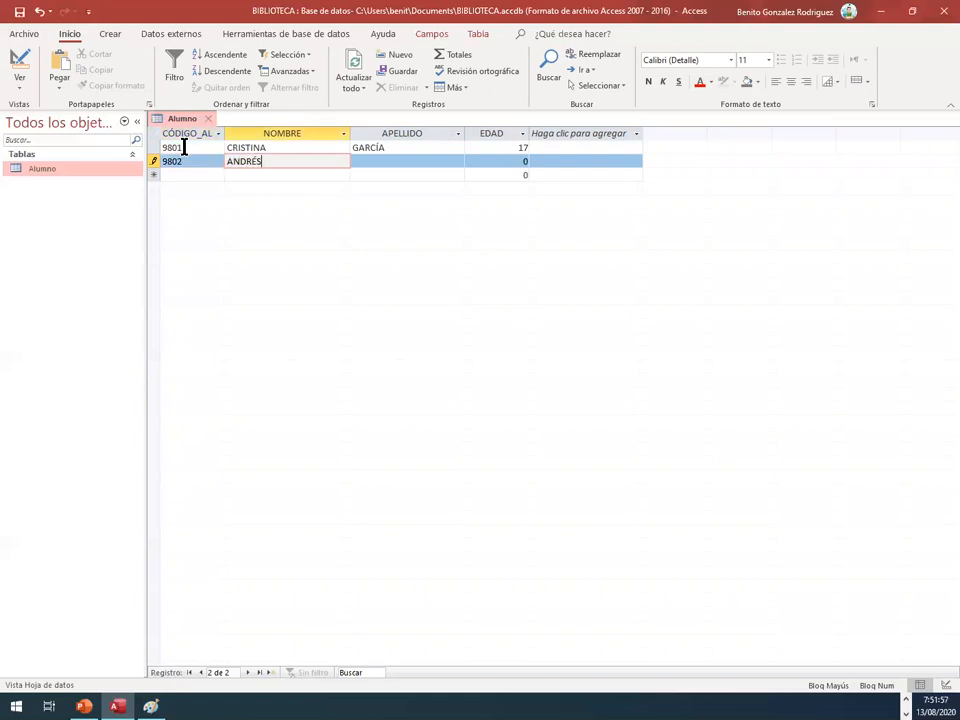
key("Tab")
type("M")
key("Caps_Lock")
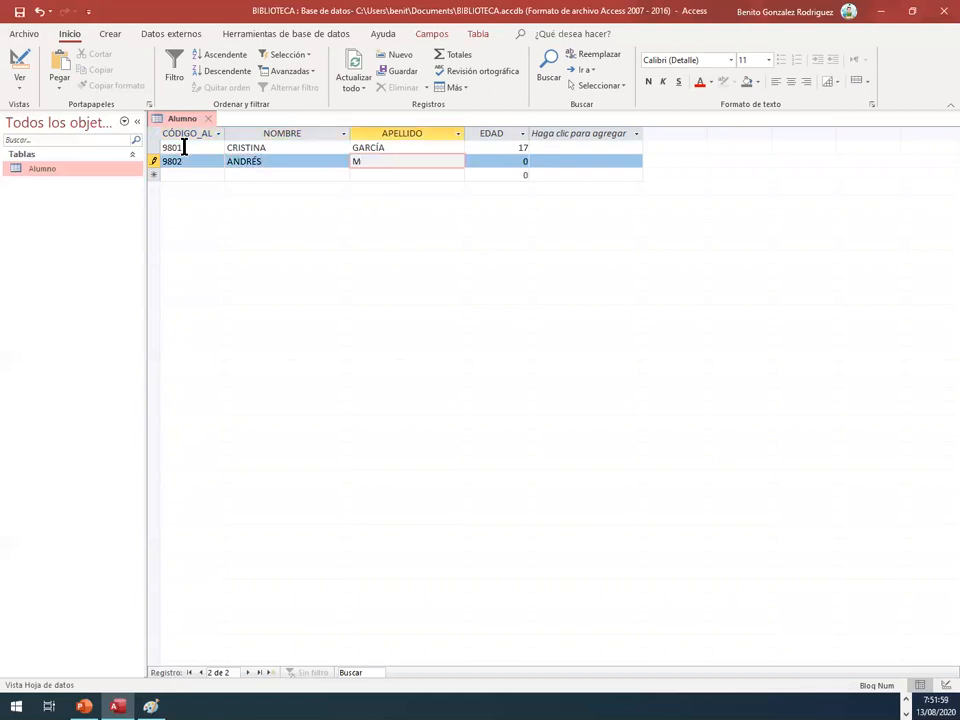
key("Caps_Lock")
type("ARTÍNEZ")
key("Caps_Lock")
key("Tab")
key("Caps_Lock")
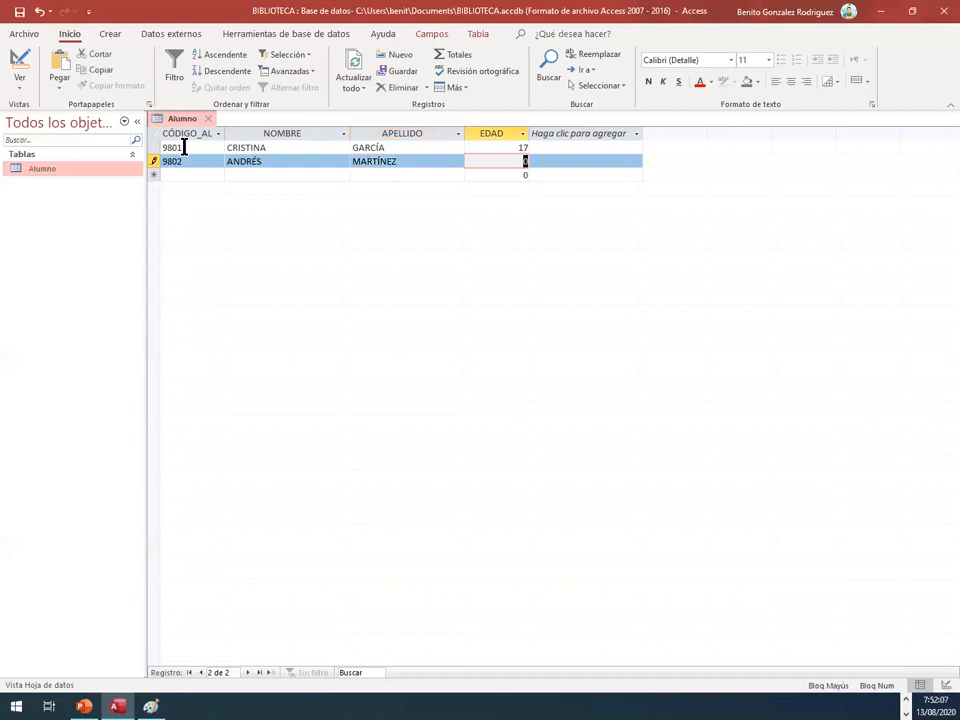
type("18")
key("Tab")
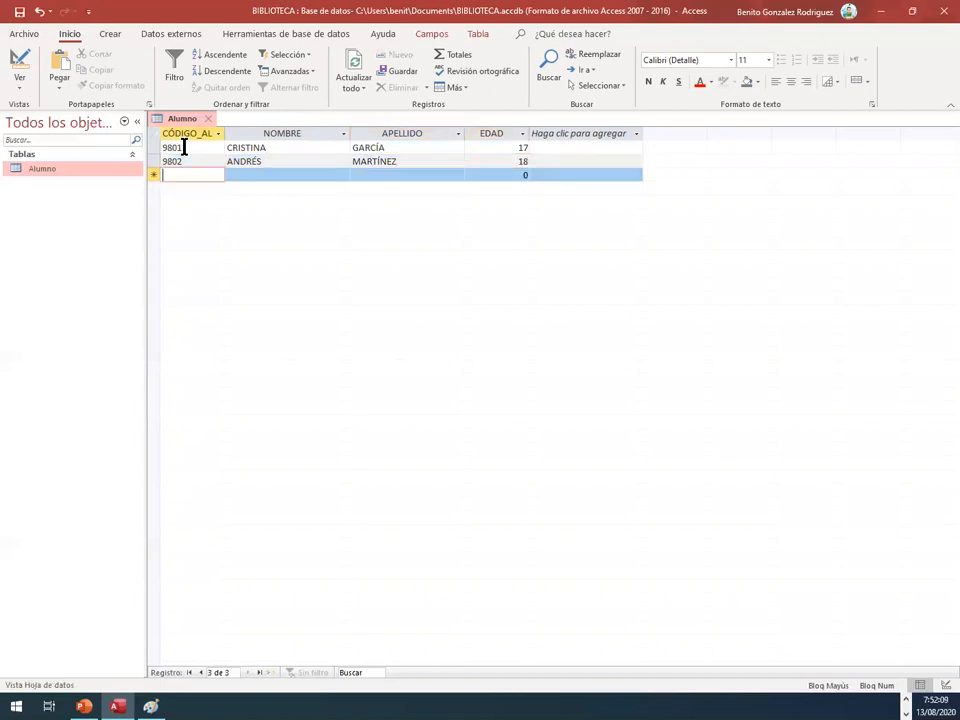
Step: Enter the third student's record with the student code, first name, surname and an age of 14, and select the whole record
type("9803")
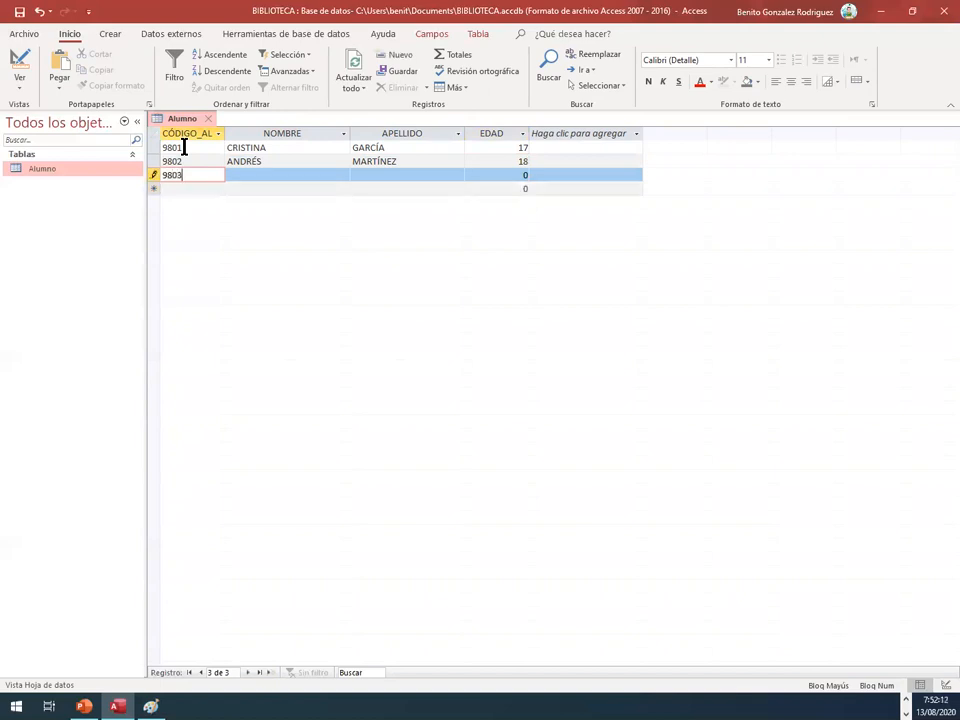
key("Tab")
type("MARÍA")
key("Tab")
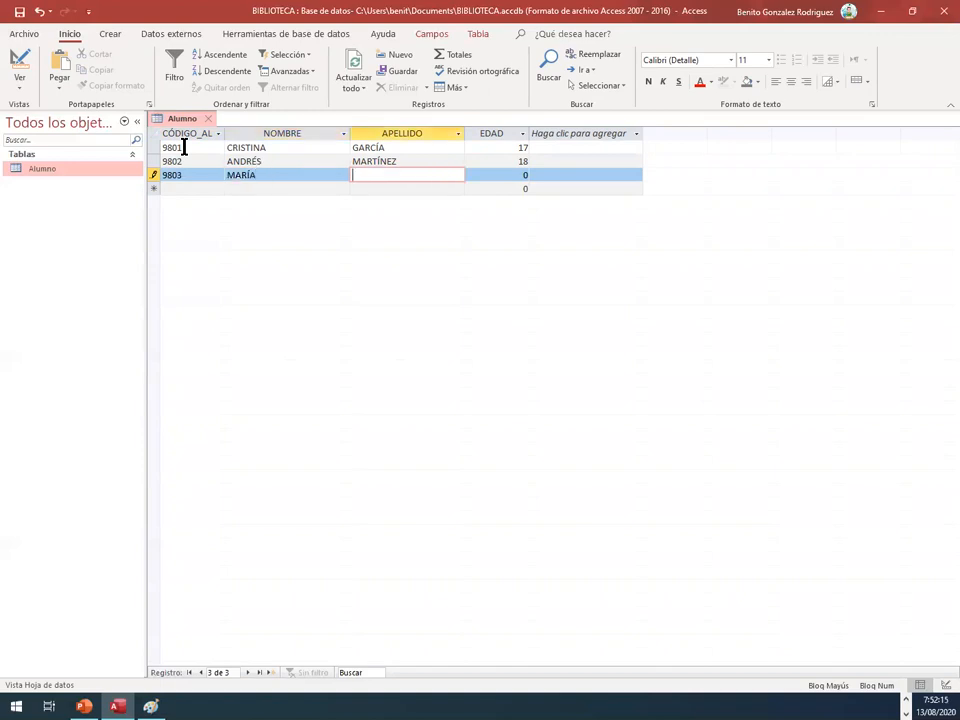
type("GÓMEZ")
key("Tab")
type("14")
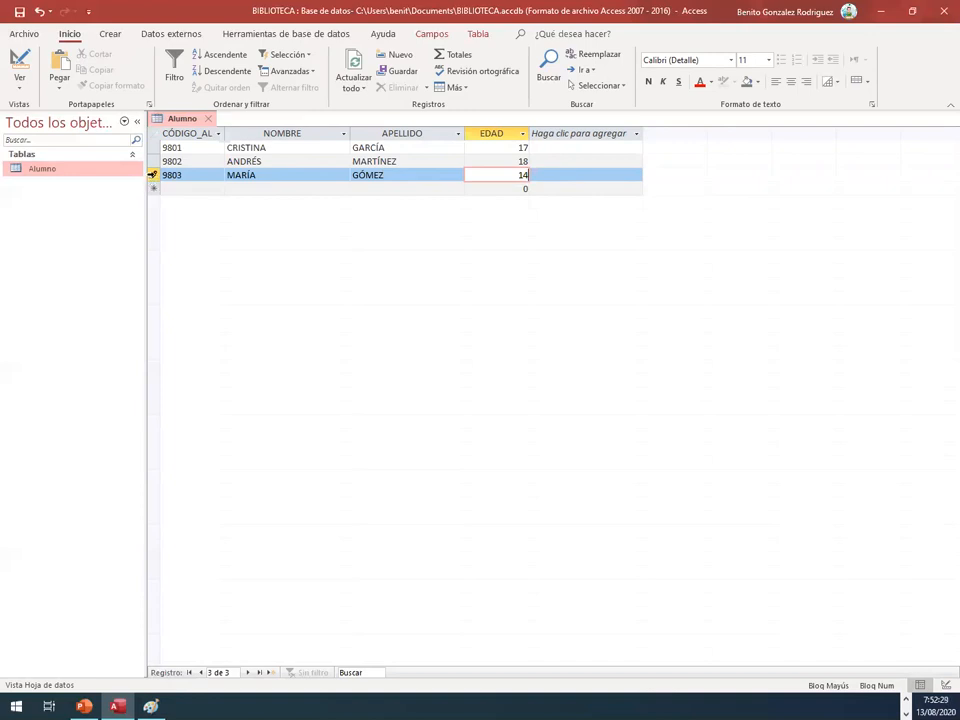
left_click(153, 175)
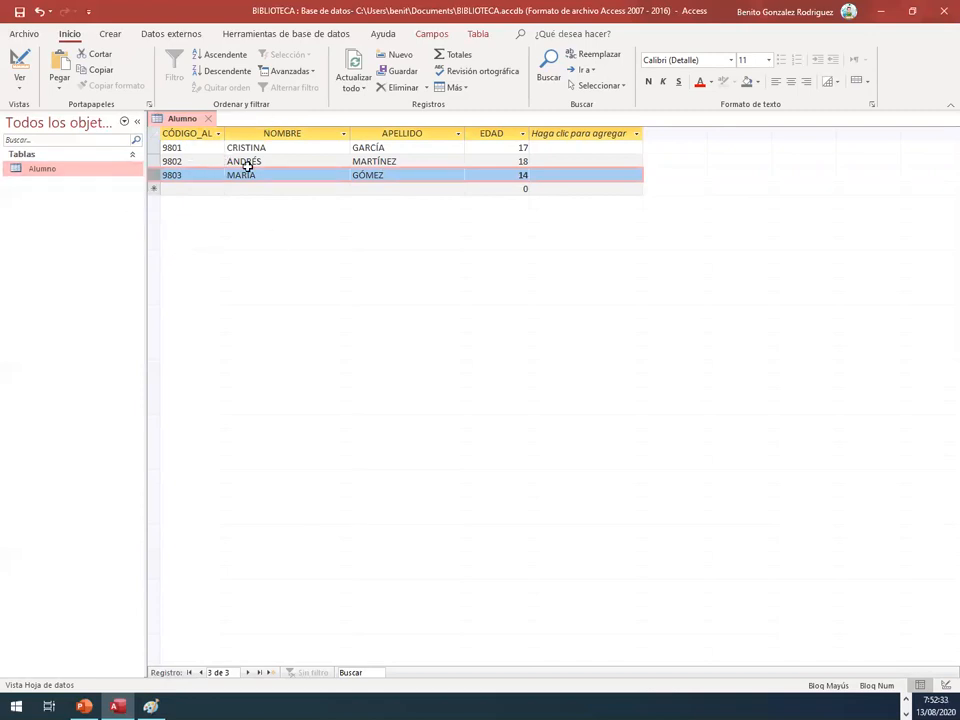
Step: Return the Alumno table to Design view and examine the Indexado property of the CÓDIGO_ALUMNO field
right_click(171, 122)
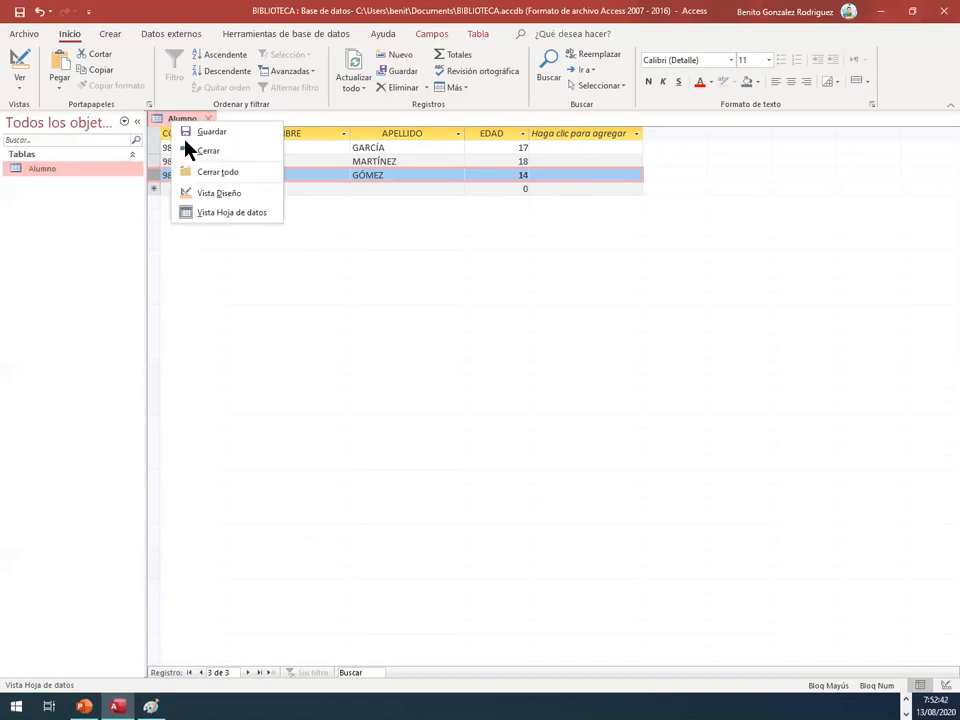
left_click(206, 192)
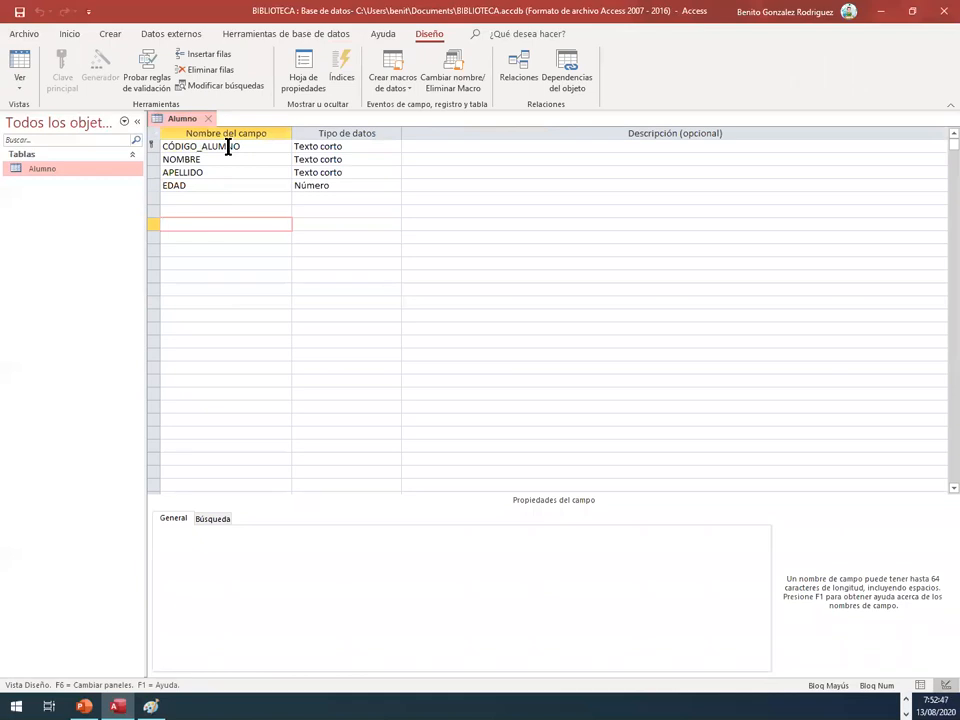
left_click(229, 147)
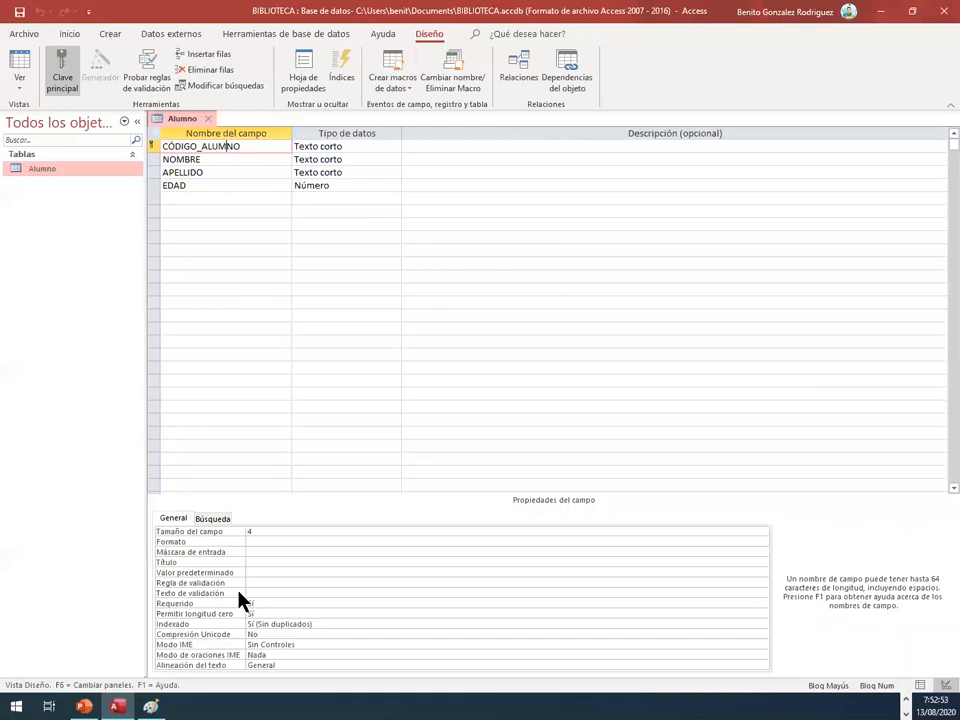
left_click(264, 626)
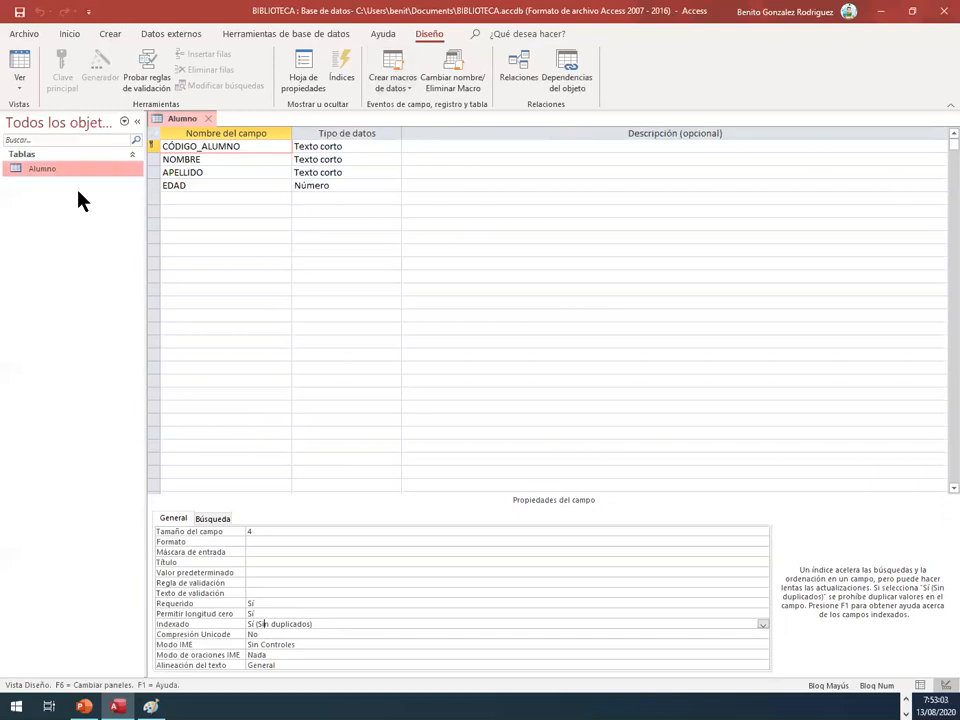
Step: Create a second table and open it in Design view, saving it under the name Biblioteca
left_click(107, 34)
left_click(84, 66)
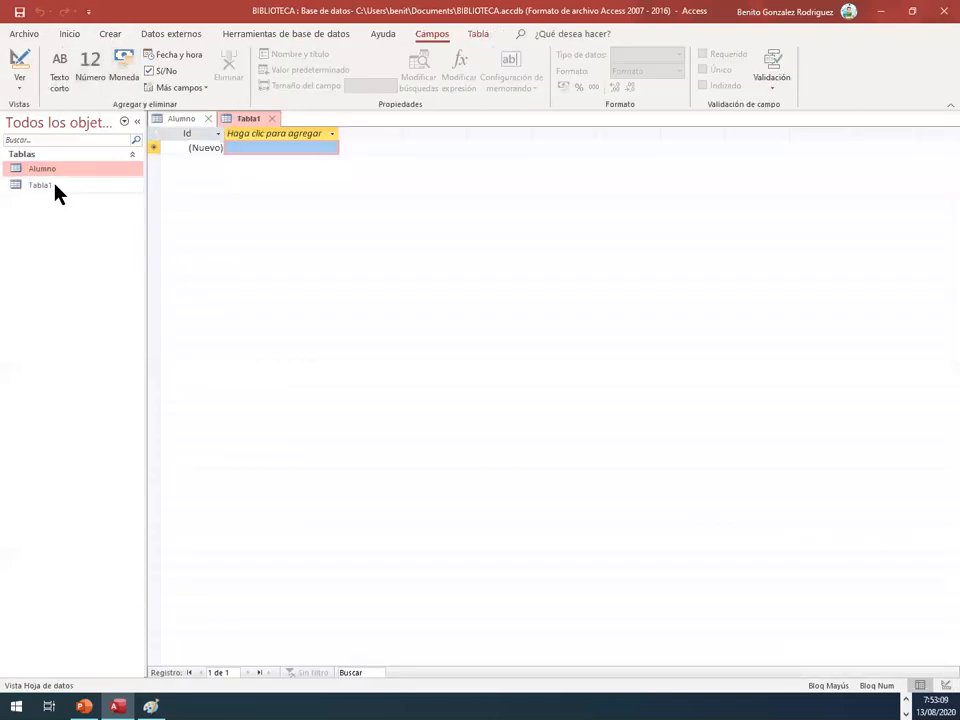
left_click(60, 188)
right_click(61, 186)
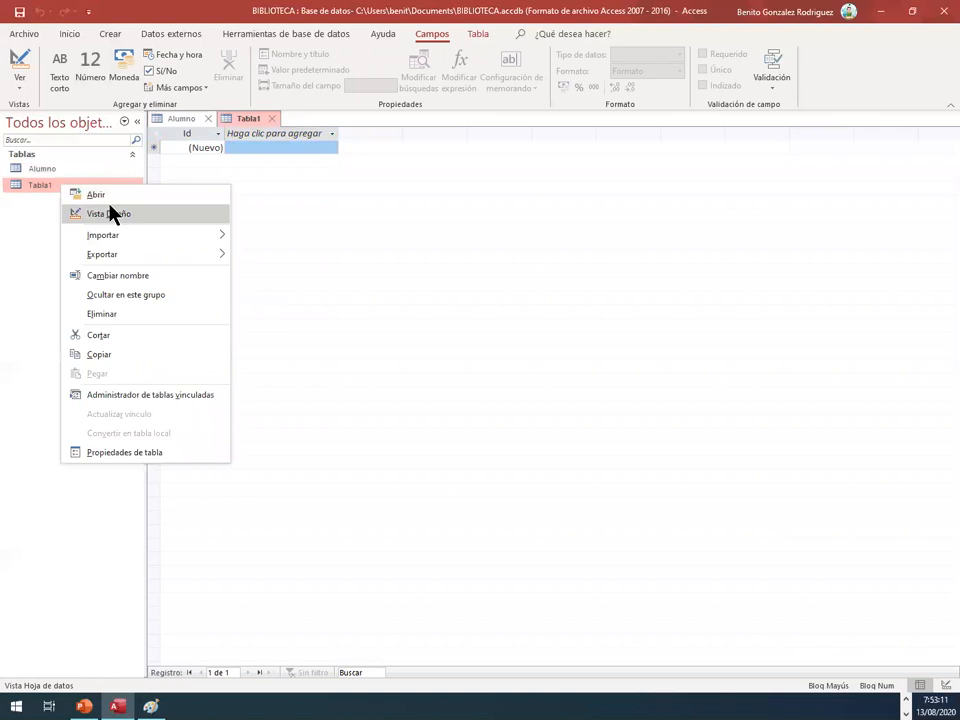
left_click(112, 214)
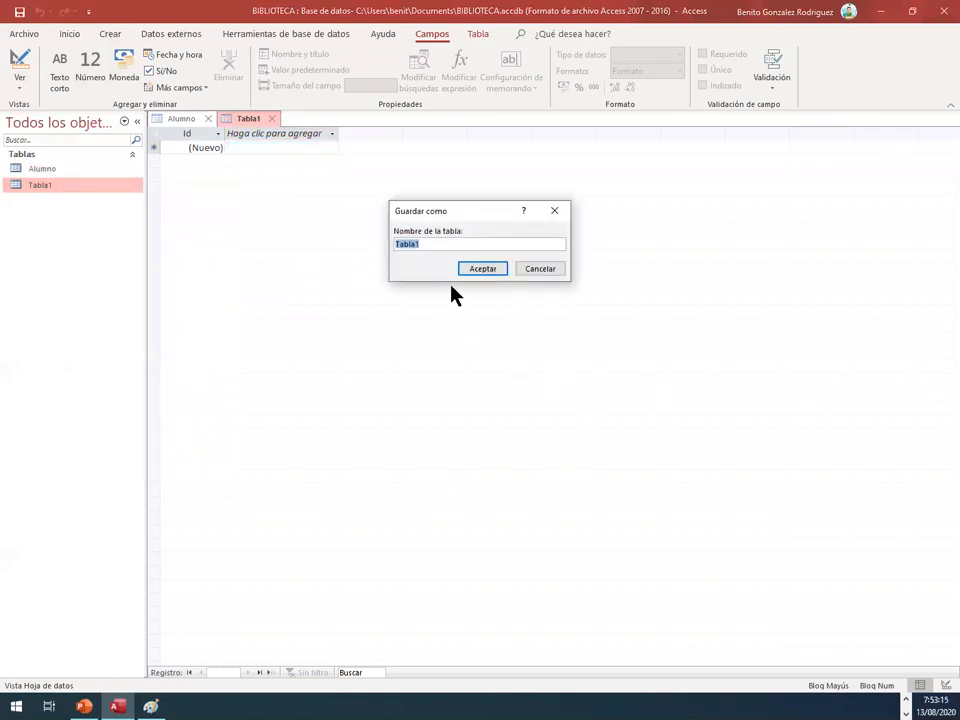
type("Biblioteca")
left_click(474, 269)
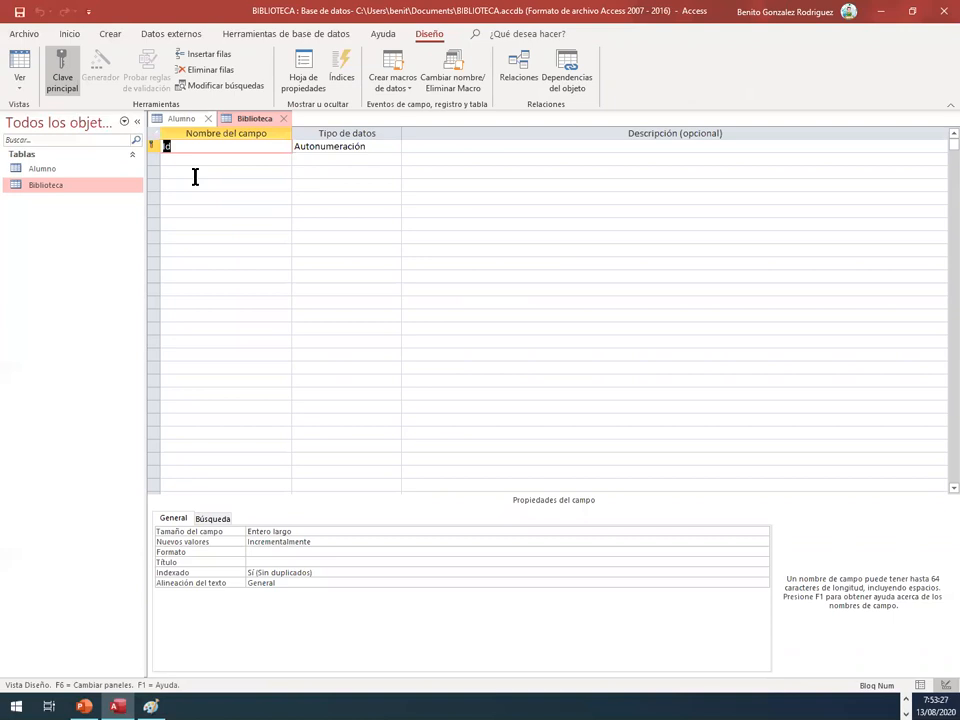
Step: Rename the Biblioteca table's Id field as ARMARIO and add the fields LIBRO and AUTOR below it
key("Caps_Lock")
type("ARMARIO")
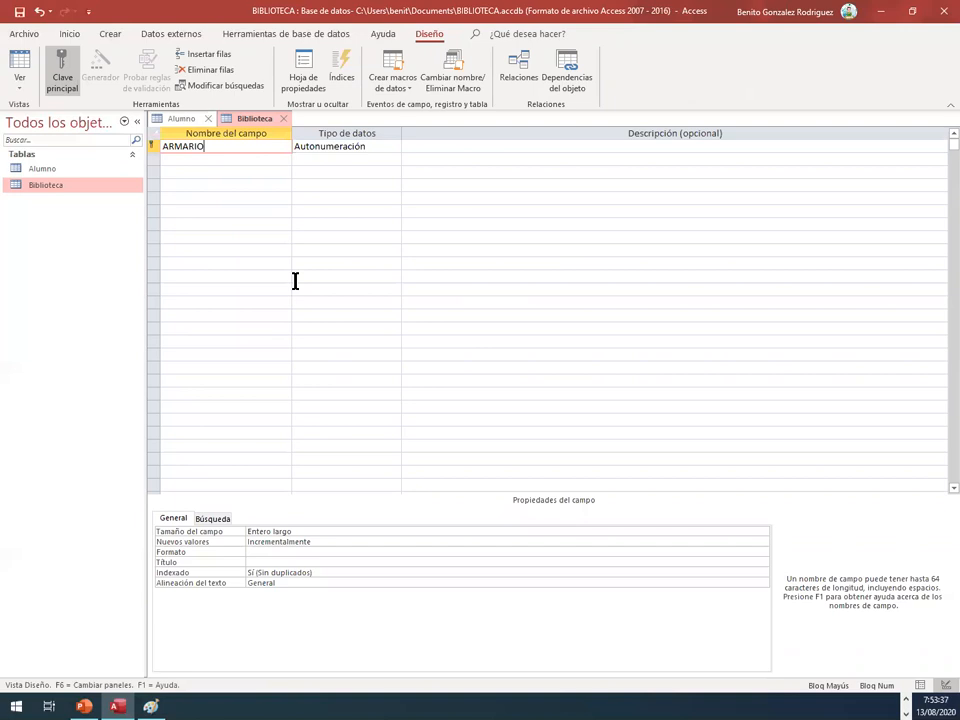
key("Down")
type("LIBRO")
key("Down")
type("AUTOR")
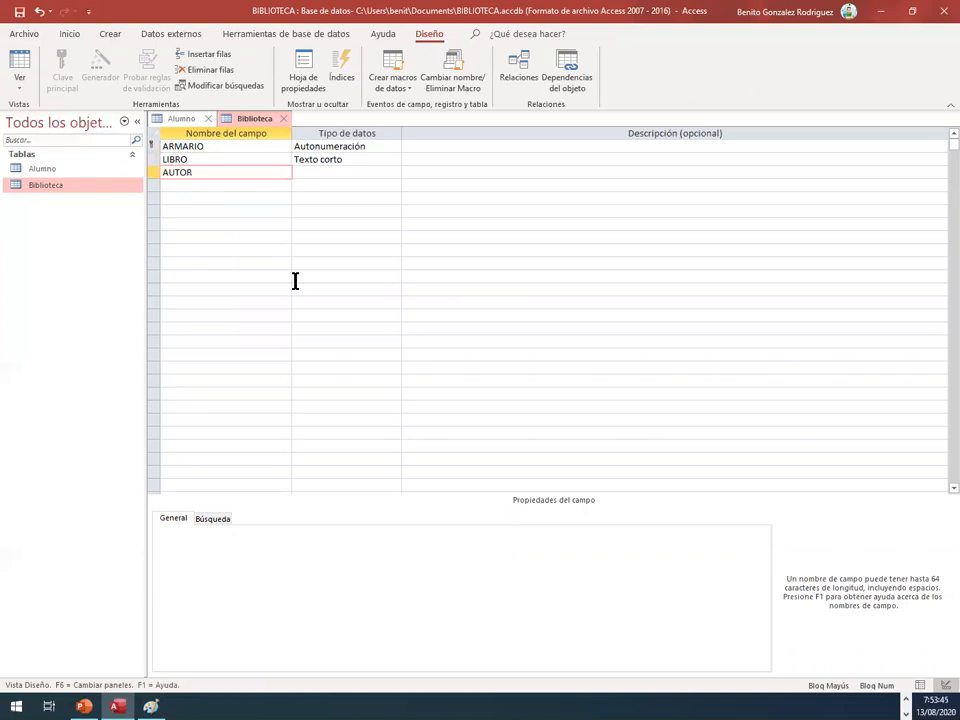
Step: Add the fields CÓDIGO_ALUMNO and FECHA below AUTOR in the Biblioteca table
key("Down")
type("CÓDIGO")
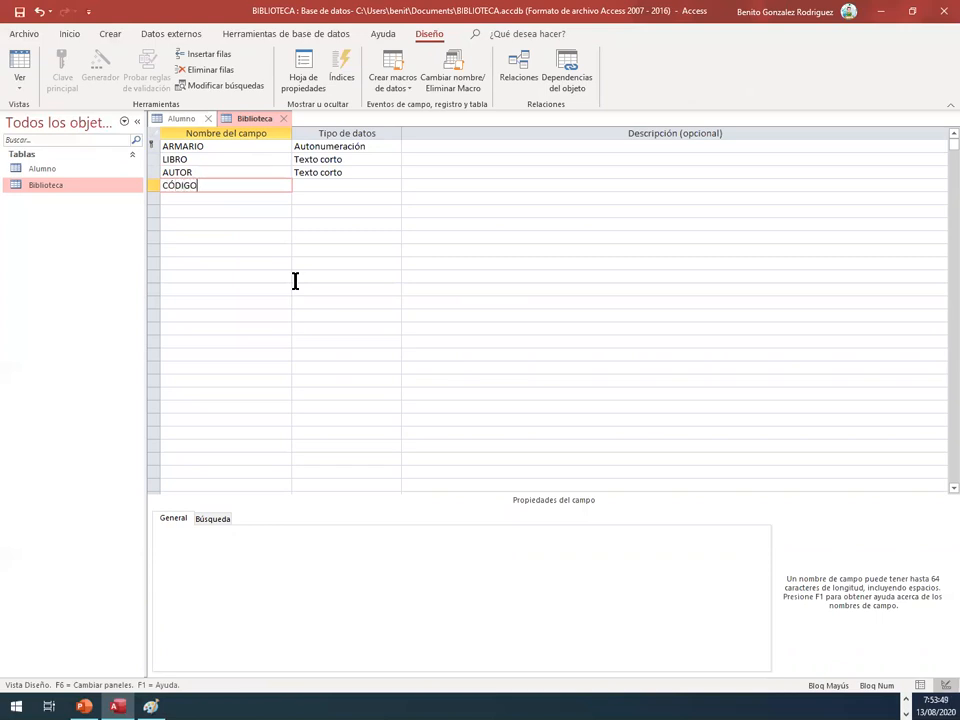
type("_ALUMNO")
key("Down")
type("FECHA")
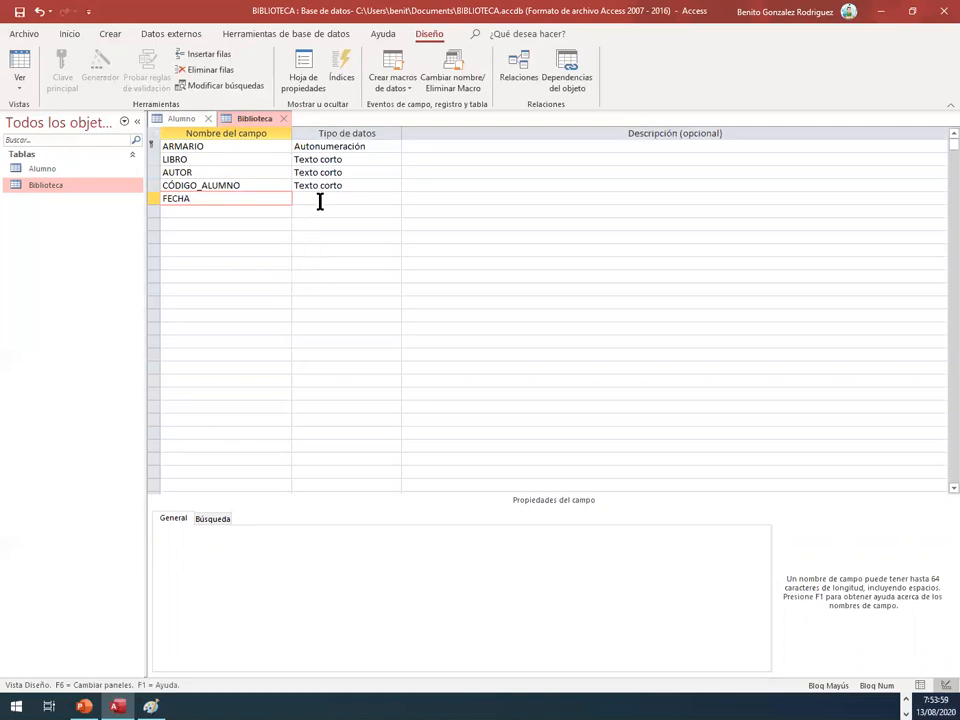
key("Tab")
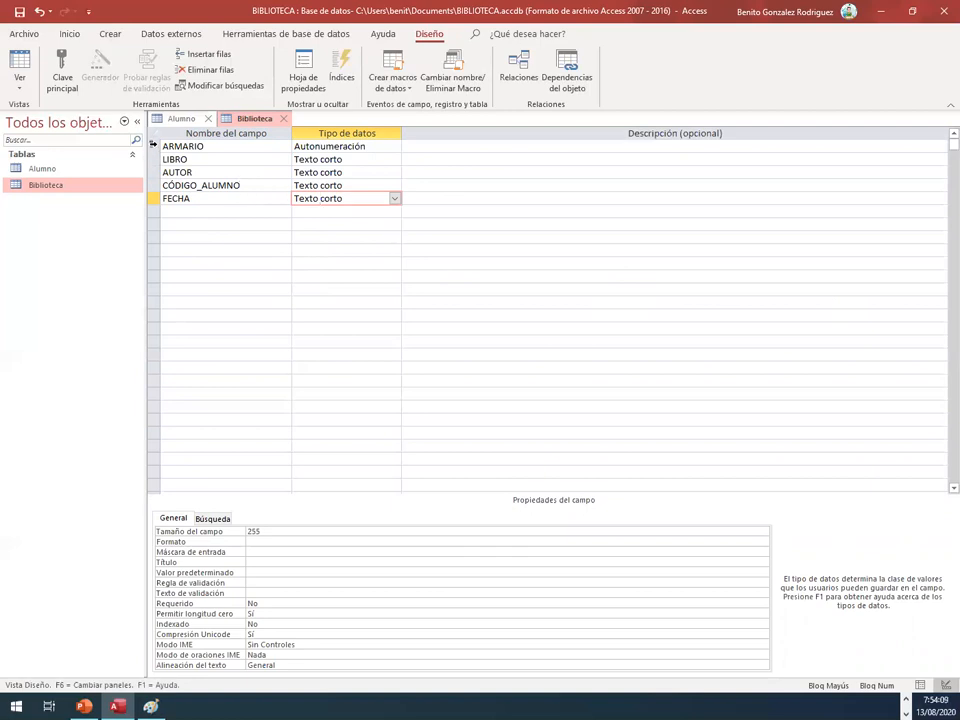
Step: Move the ARMARIO field below AUTOR in the Biblioteca table and set the LIBRO field's size to 50
left_click(155, 148)
left_click_drag(155, 147, 154, 193)
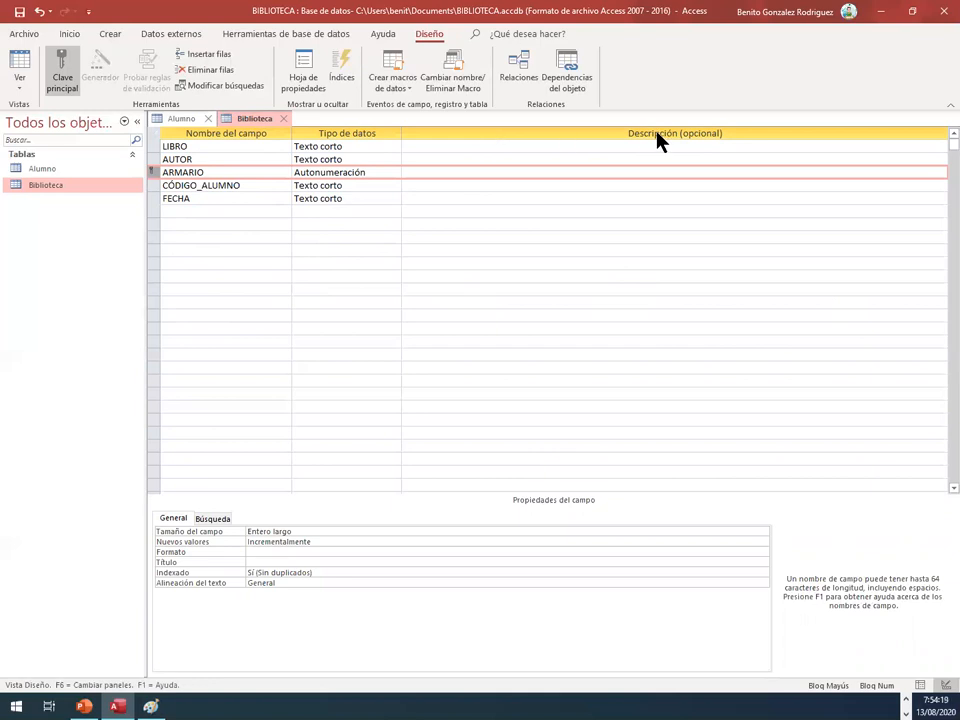
left_click(373, 148)
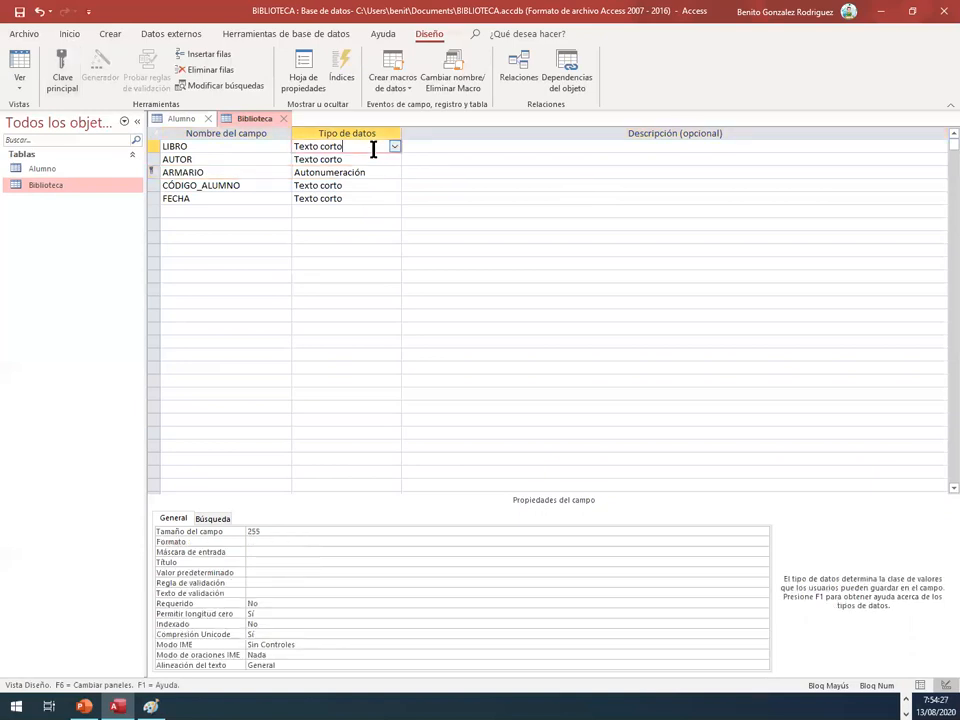
left_click(240, 531)
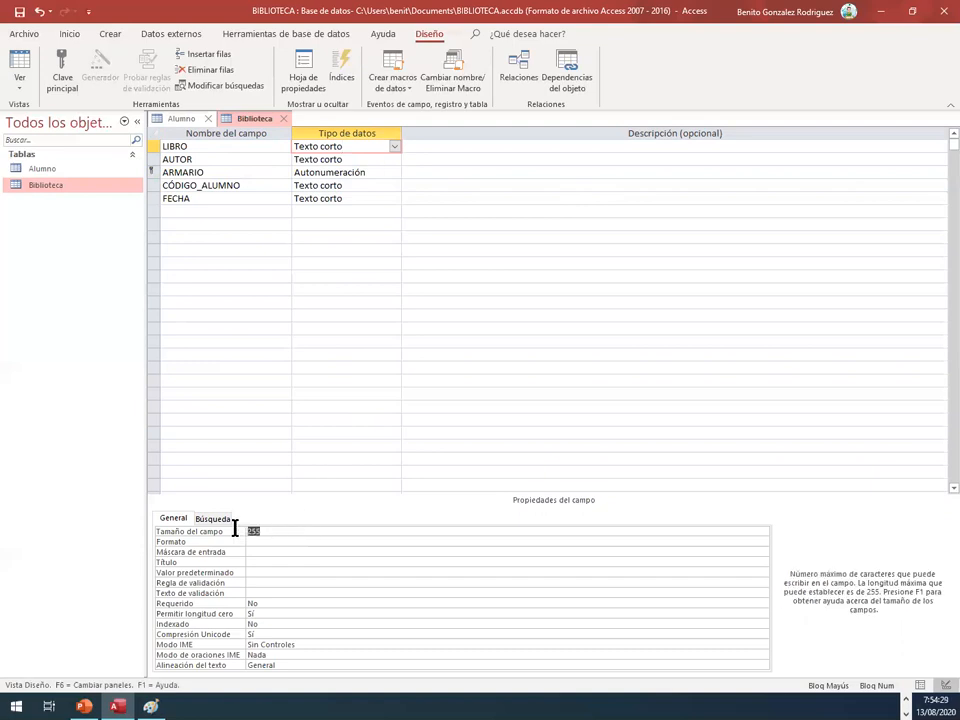
type("50")
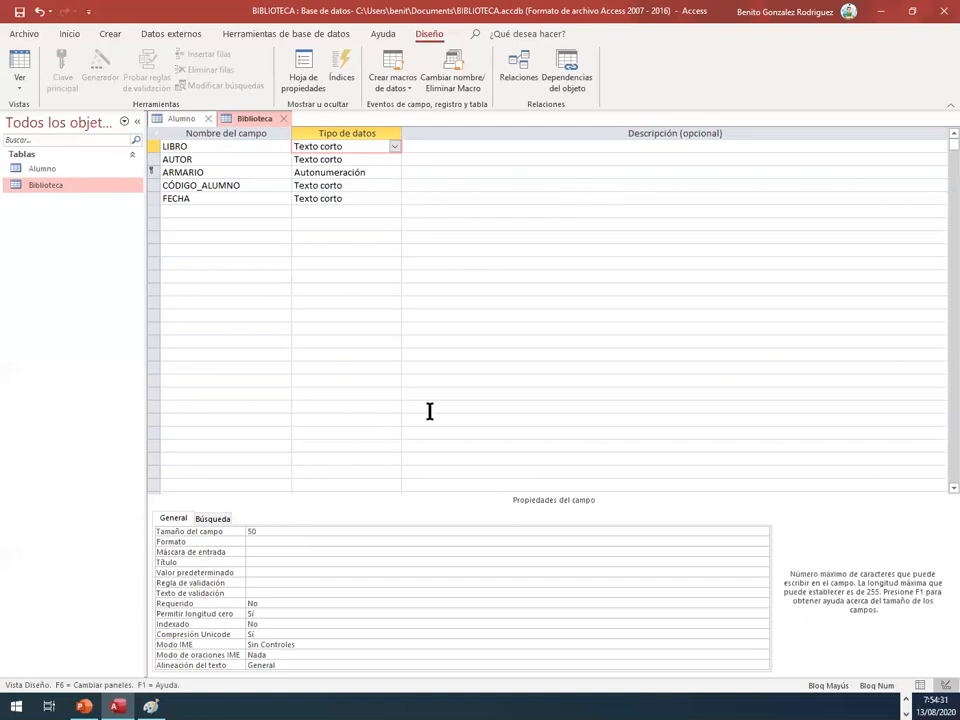
Step: Open the AUTOR field's size for editing and set the CÓDIGO_ALUMNO field's size to 4
left_click(335, 160)
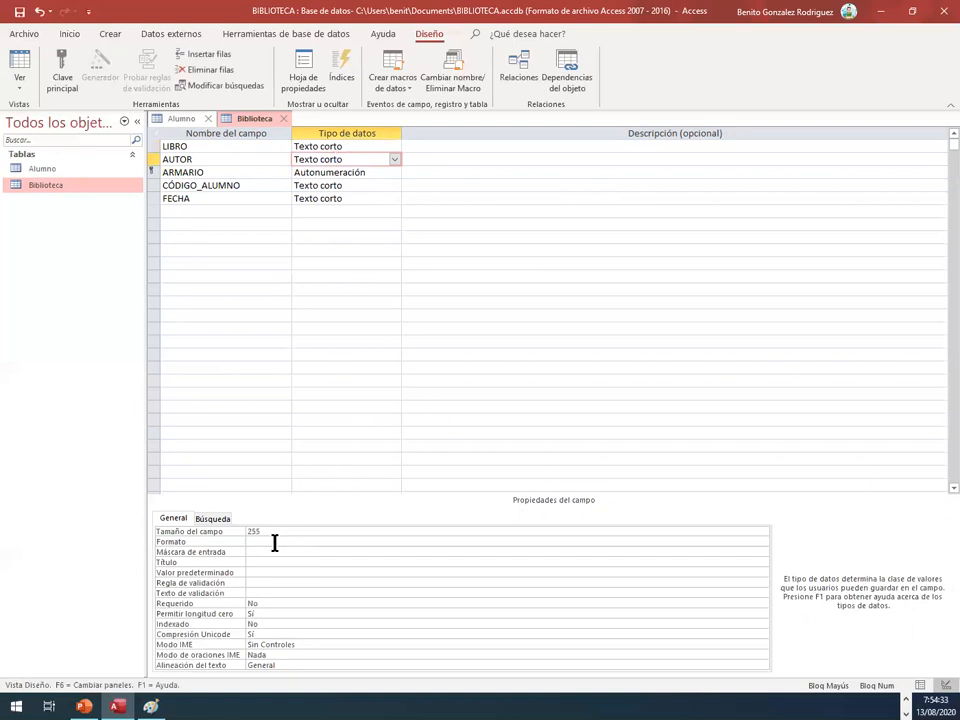
left_click(234, 531)
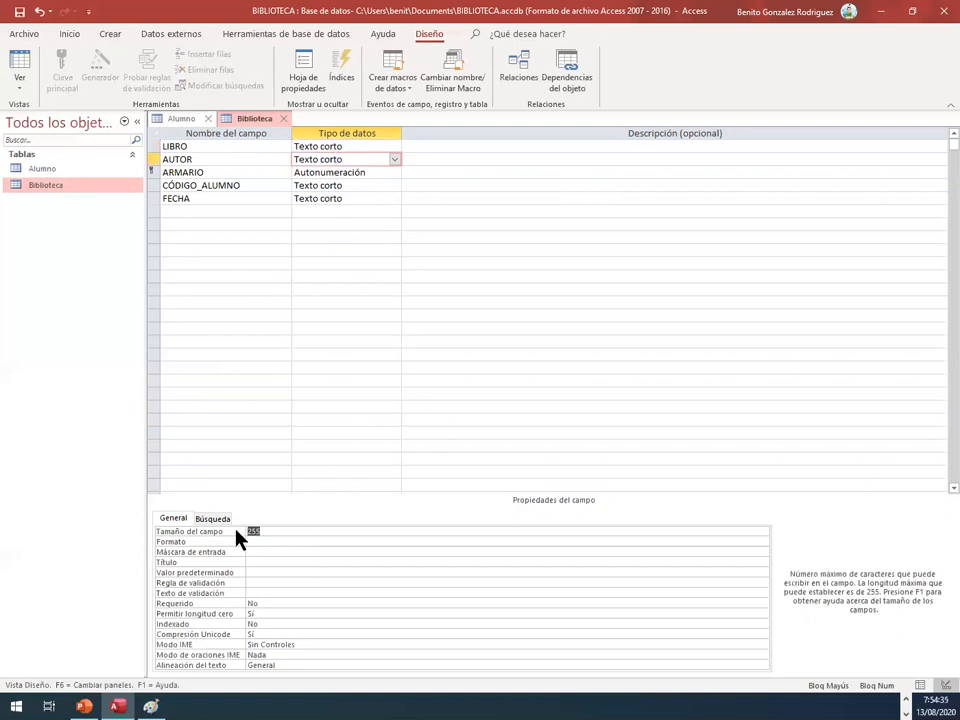
left_click(317, 172)
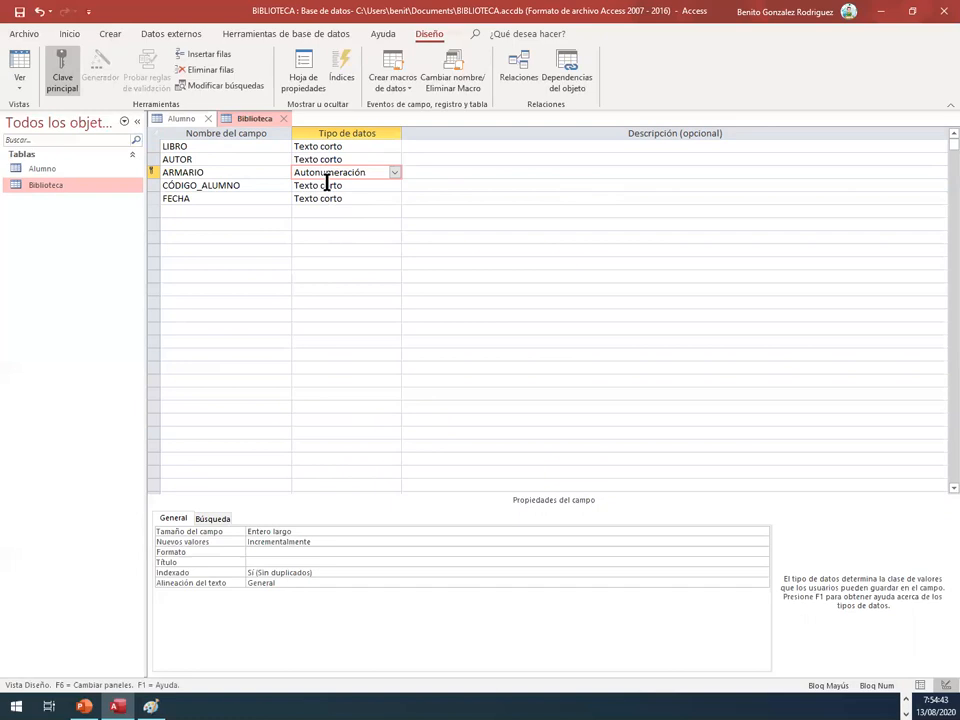
left_click(326, 185)
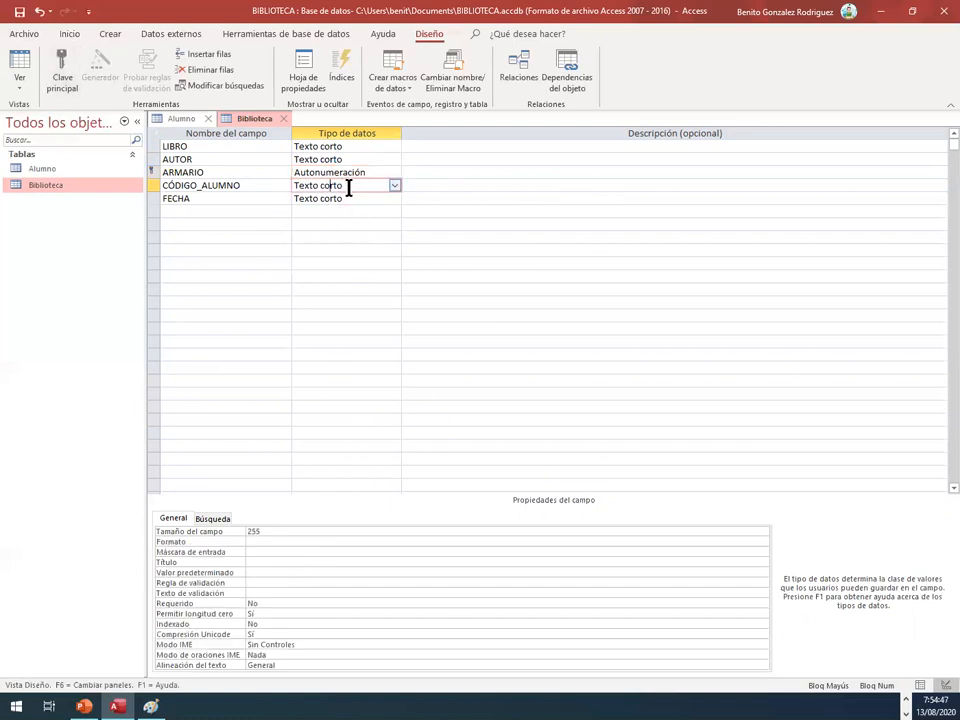
left_click(252, 531)
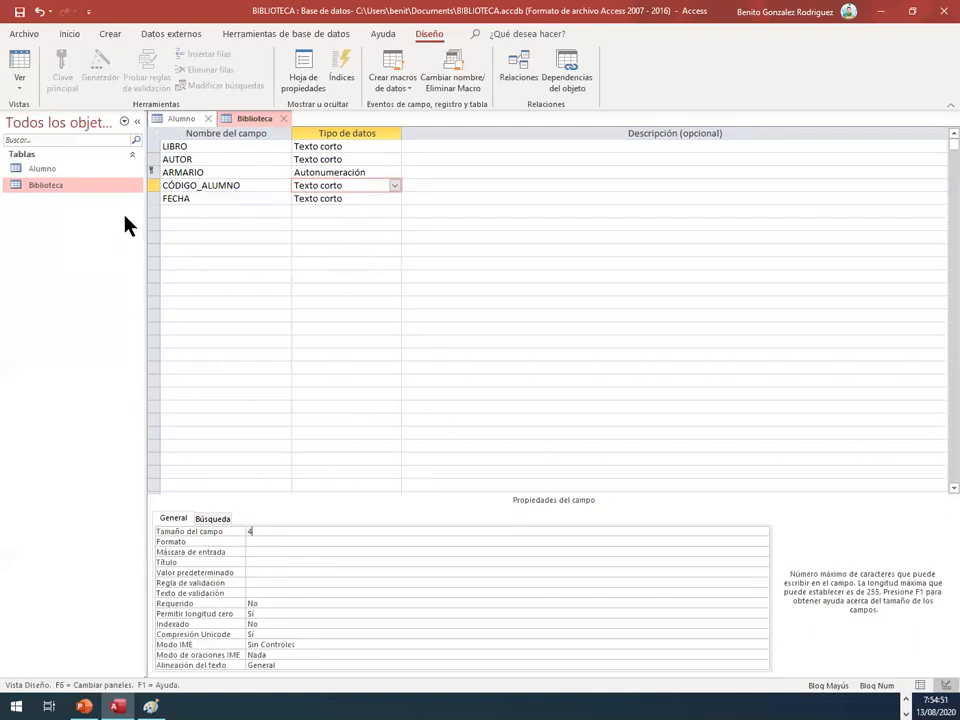
Step: Set the FECHA field's data type to Fecha/Hora with the Fecha mediana format
left_click(314, 204)
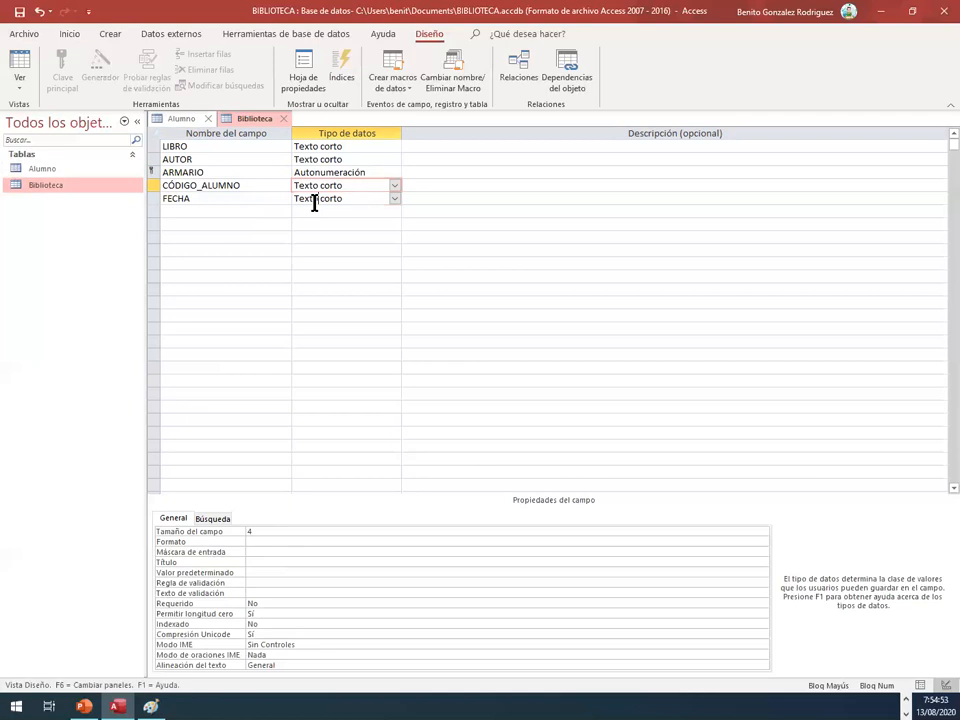
left_click(395, 198)
left_click(371, 264)
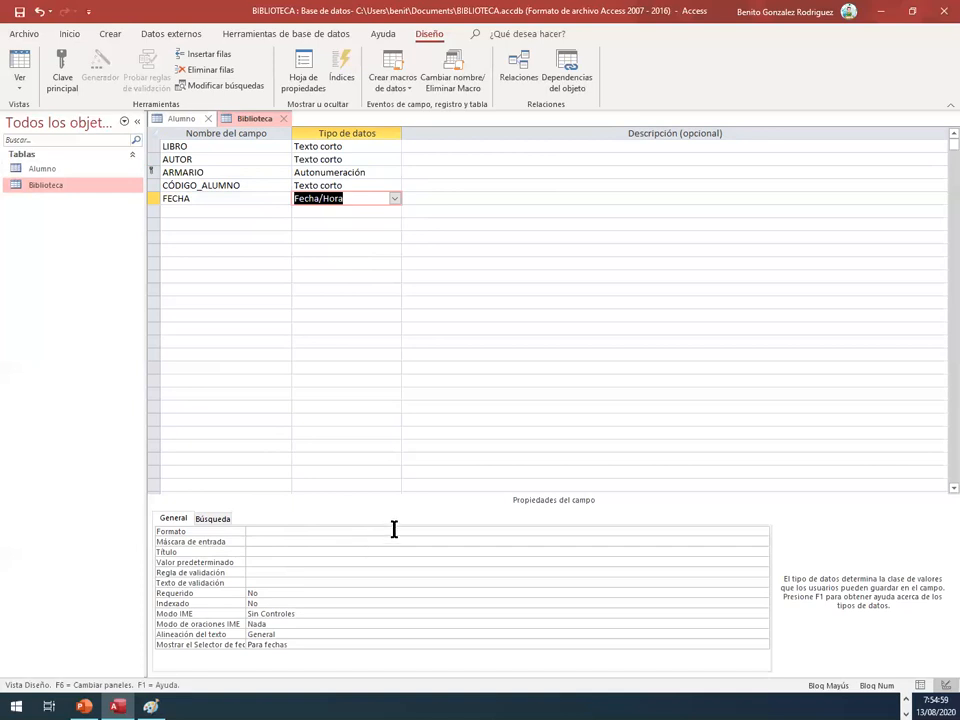
left_click(636, 531)
left_click(762, 532)
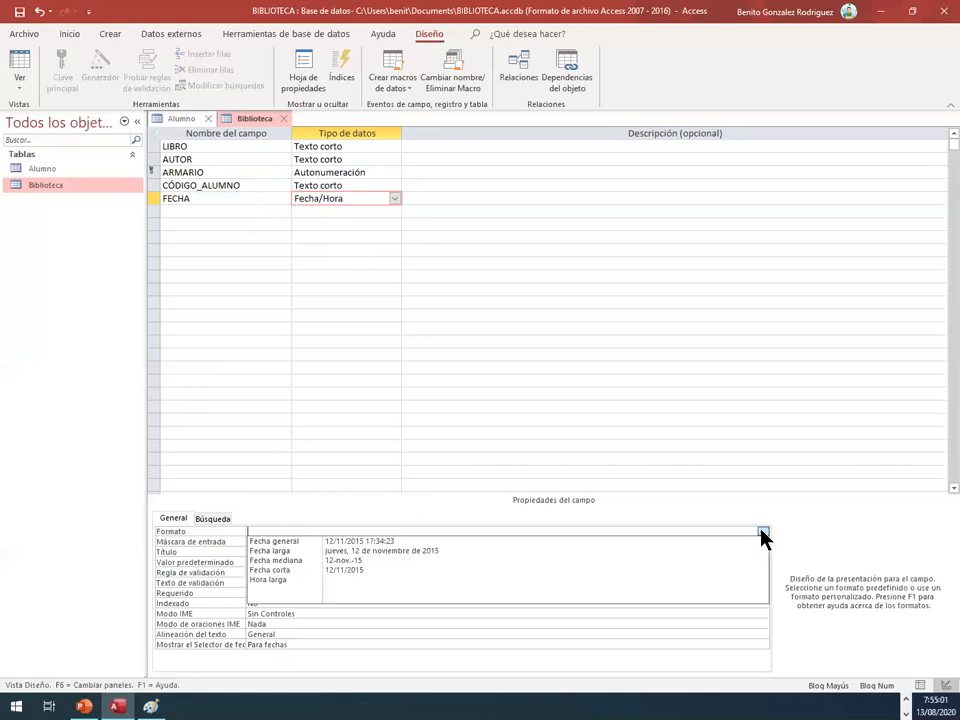
left_click(378, 563)
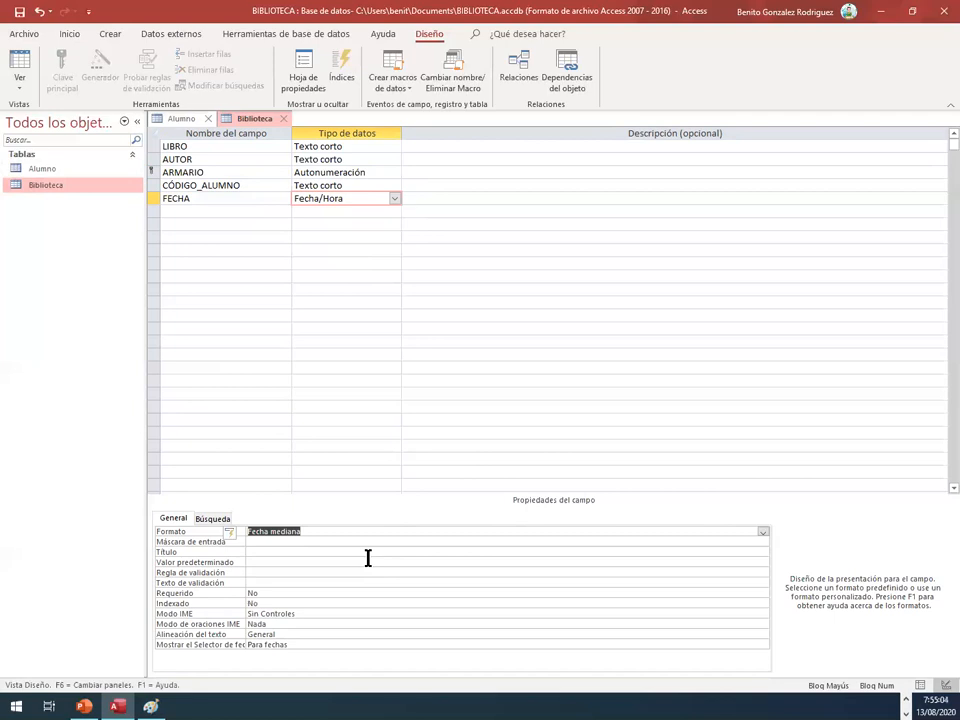
Step: Switch the Biblioteca table to Datasheet view, saving its design changes
right_click(240, 121)
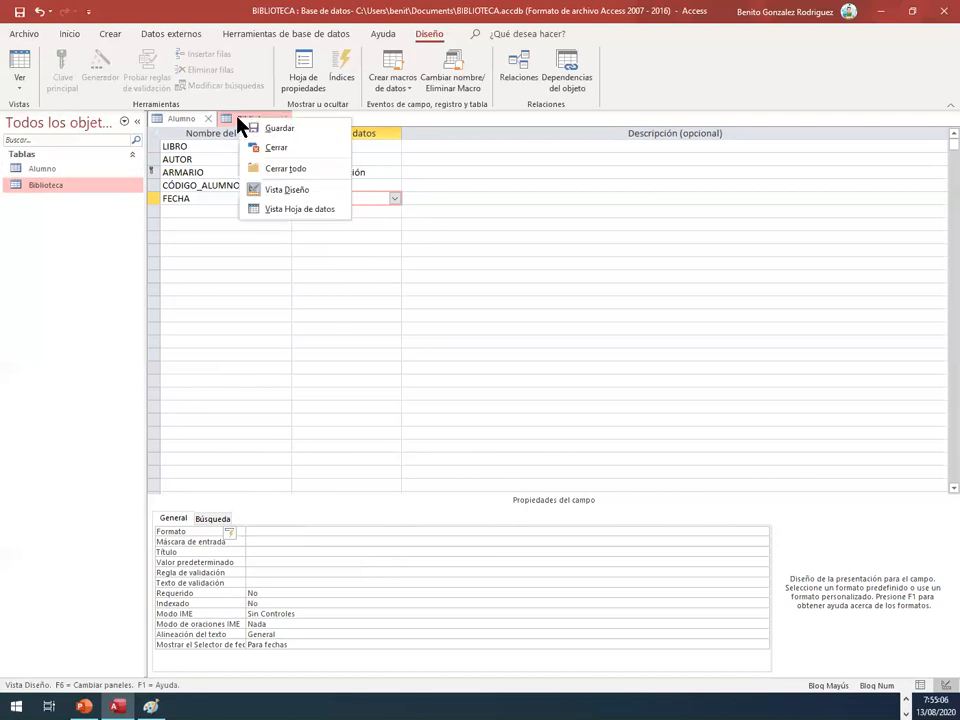
left_click(285, 212)
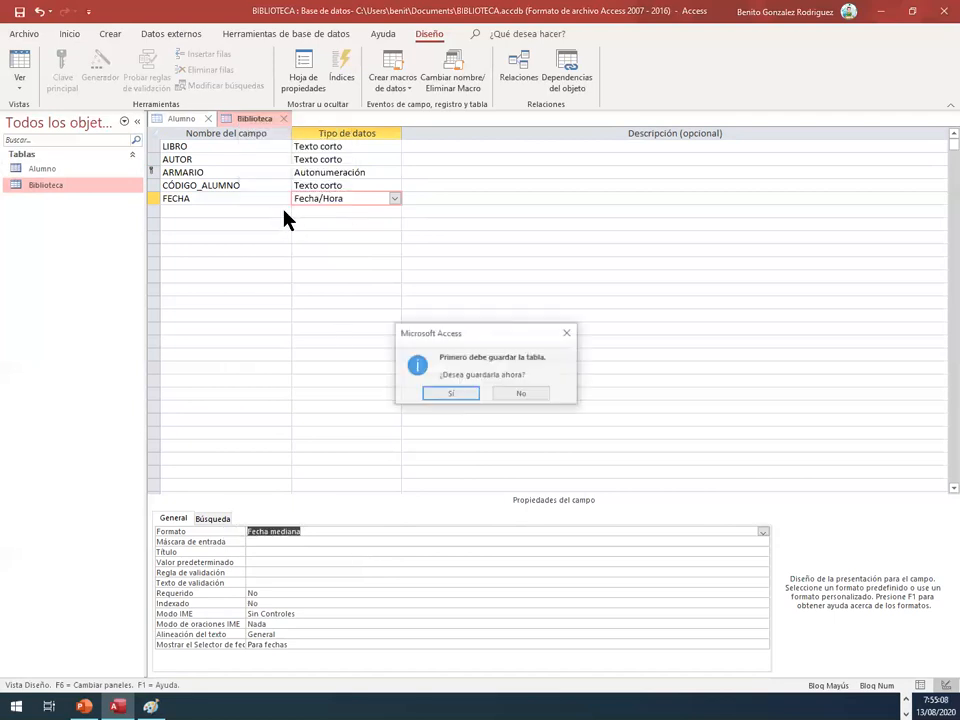
left_click(442, 394)
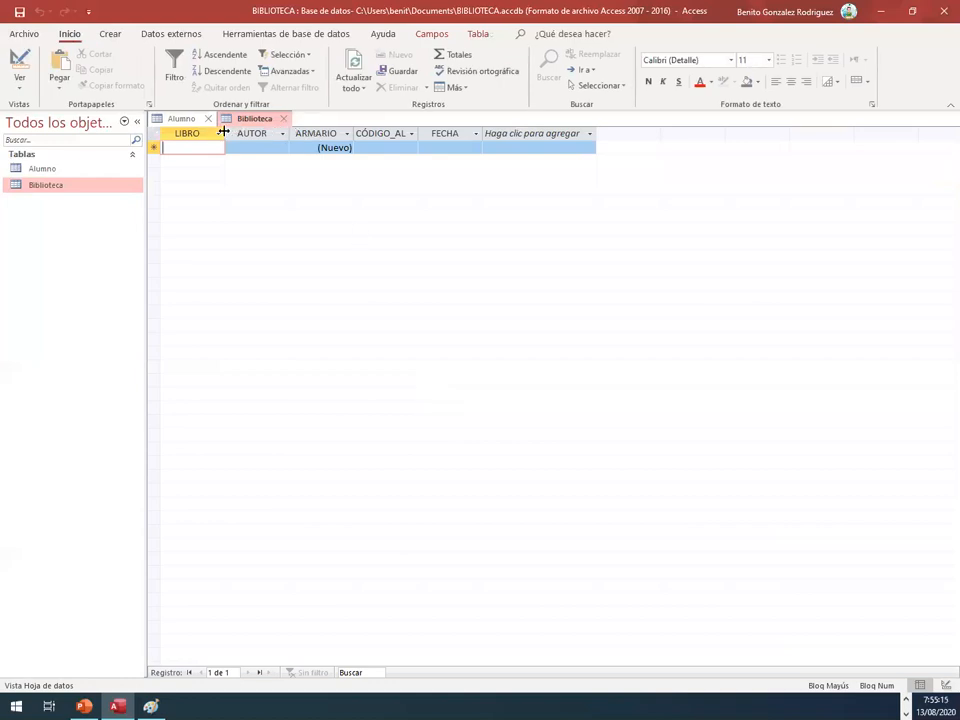
Step: Widen the LIBRO and AUTOR columns of the Biblioteca datasheet to fit longer text
left_click_drag(225, 136, 285, 135)
left_click_drag(347, 135, 392, 133)
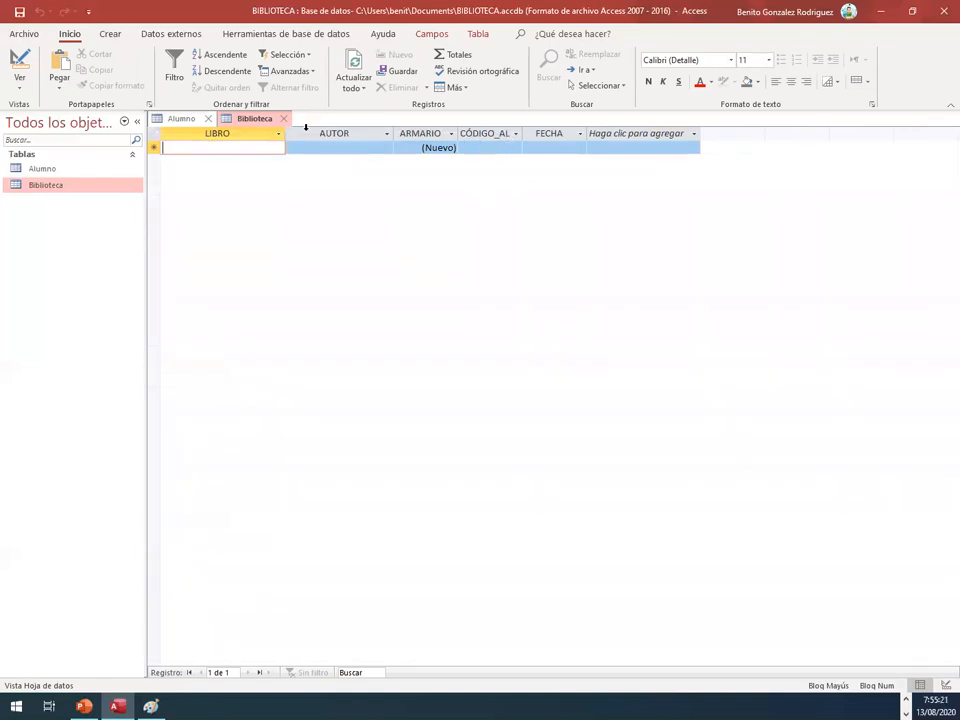
left_click_drag(288, 134, 334, 135)
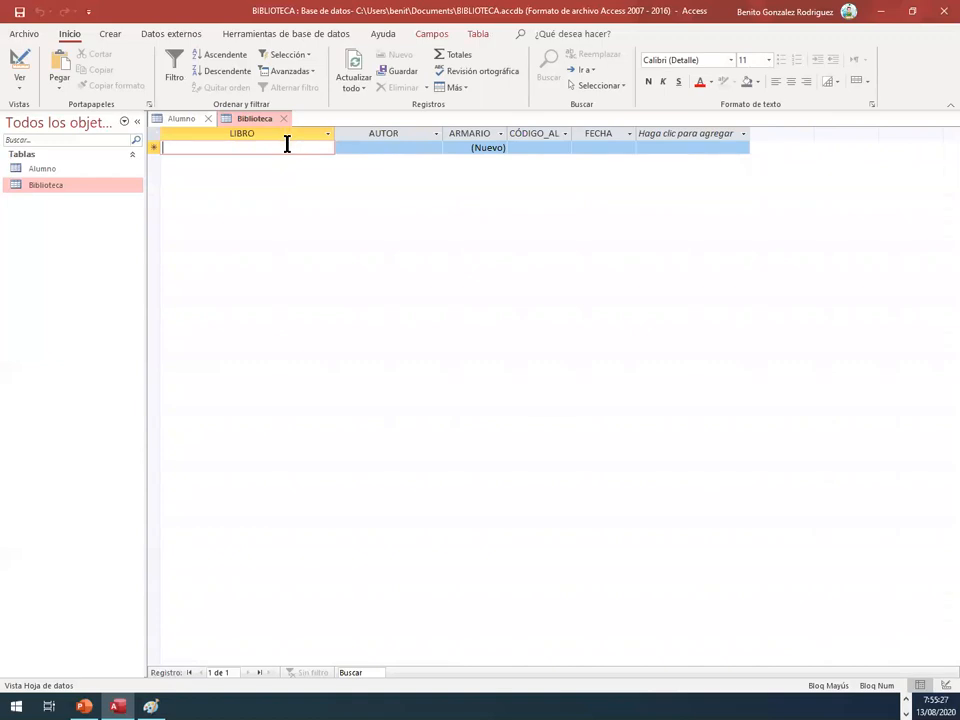
Step: Enter ELCAPITÁN ALATRISTE as the book and ARTURO REVERTE as the author in the first Biblioteca record
type("L")
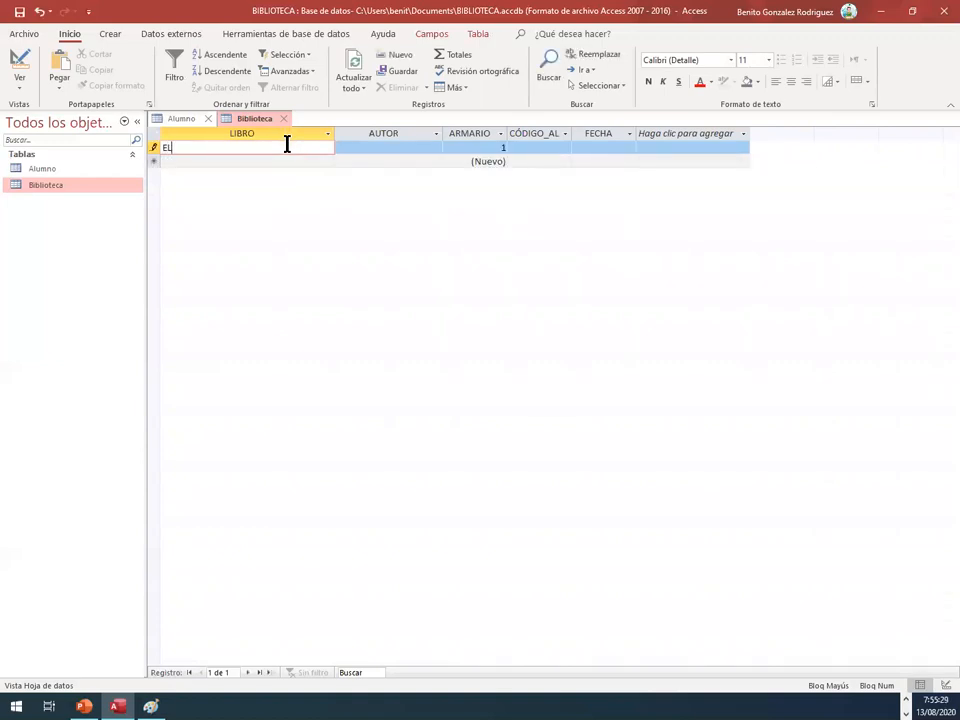
type("CAPITA")
key("BackSpace")
type("ÁN ALATRISTE")
key("Tab")
type("AR")
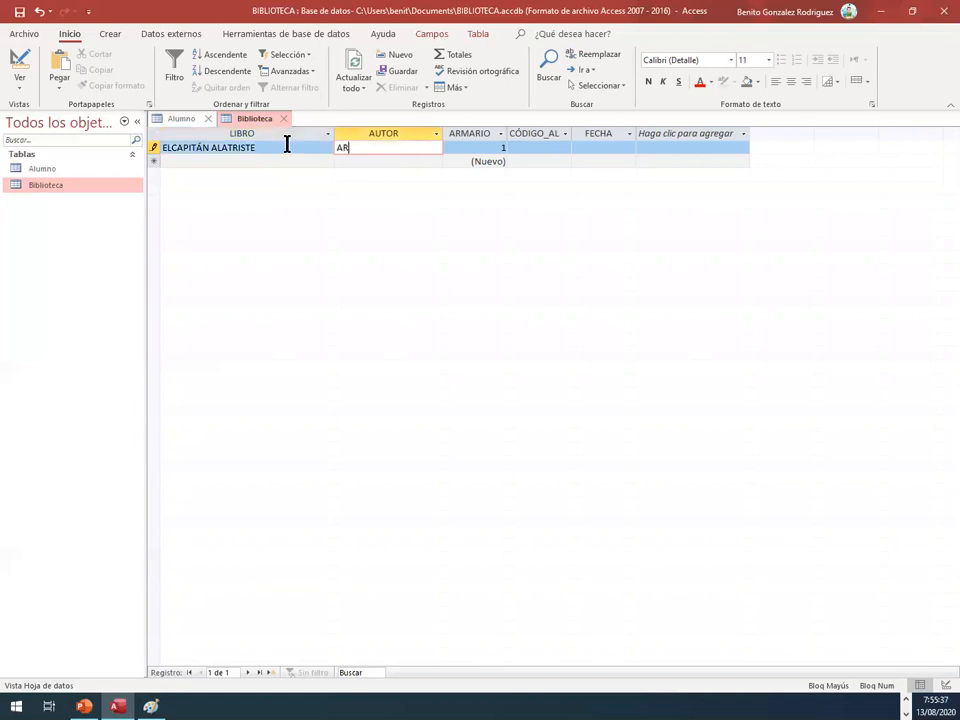
type("TURO REVERTE")
key("Tab")
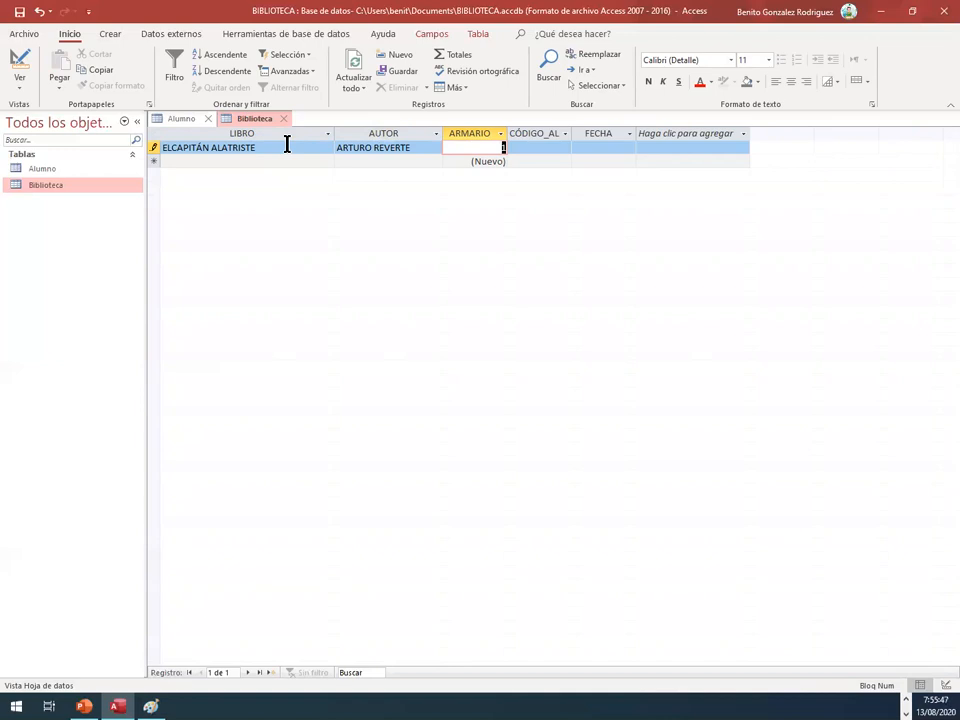
Step: Complete the first record with the student code and the date 20/01/2014
key("Tab")
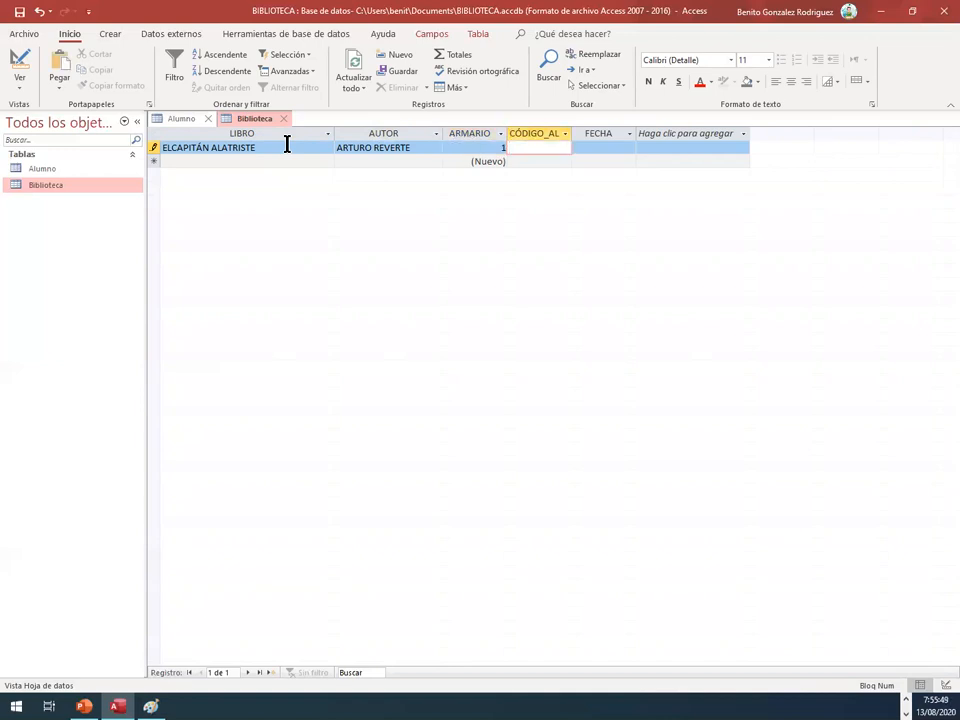
type("9801")
key("Tab")
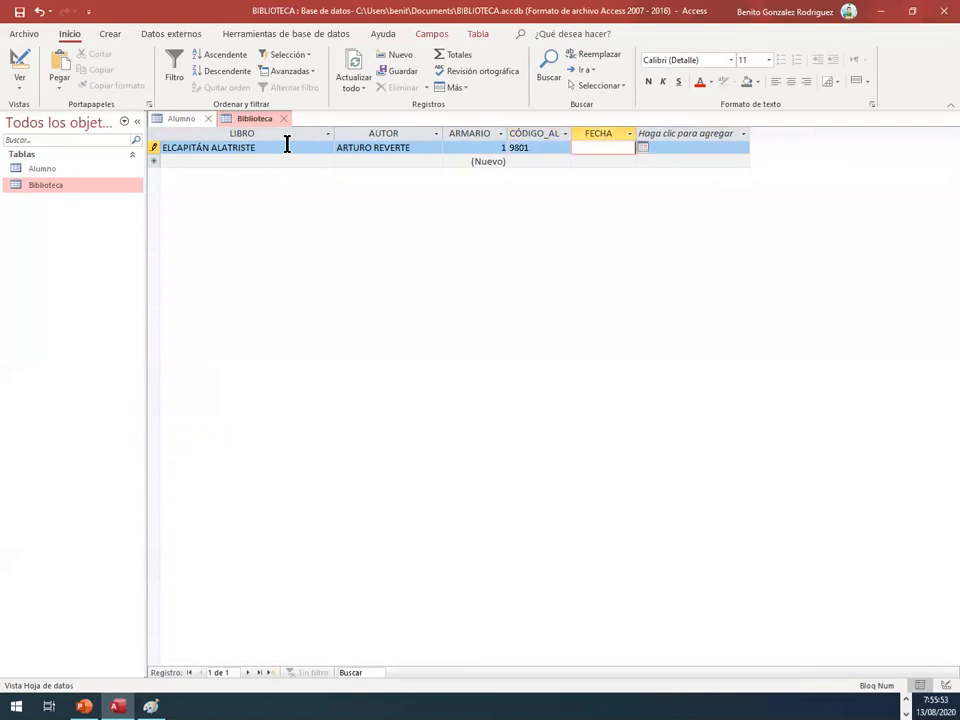
type("20/01/2014")
key("Down")
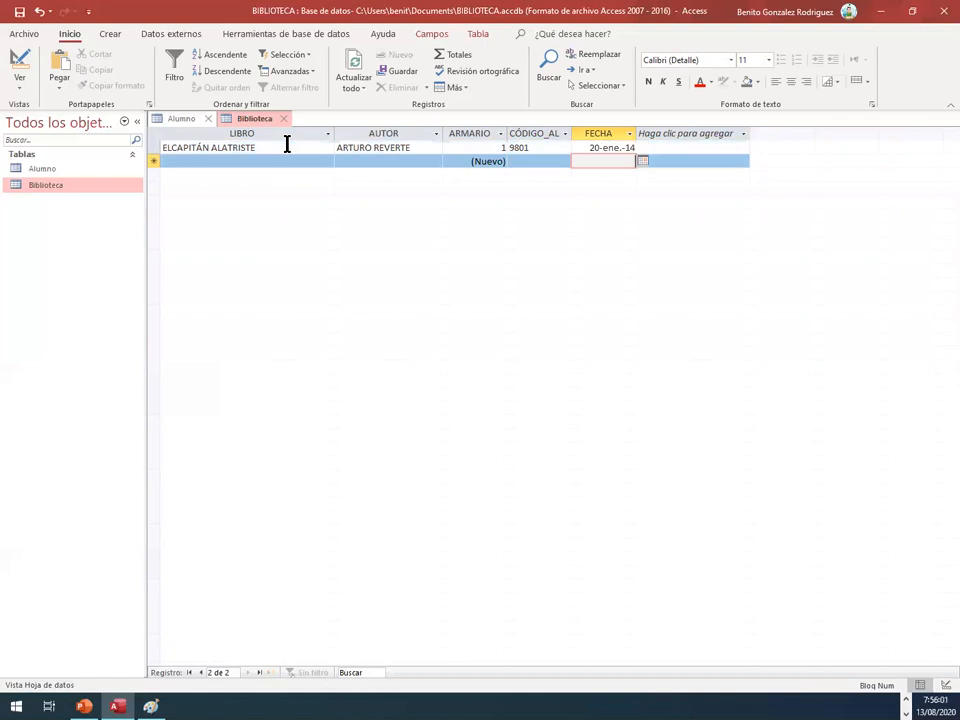
Step: Widen the FECHA column and move to the LIBRO cell of the new second record
left_click_drag(638, 134, 675, 134)
left_click(618, 159)
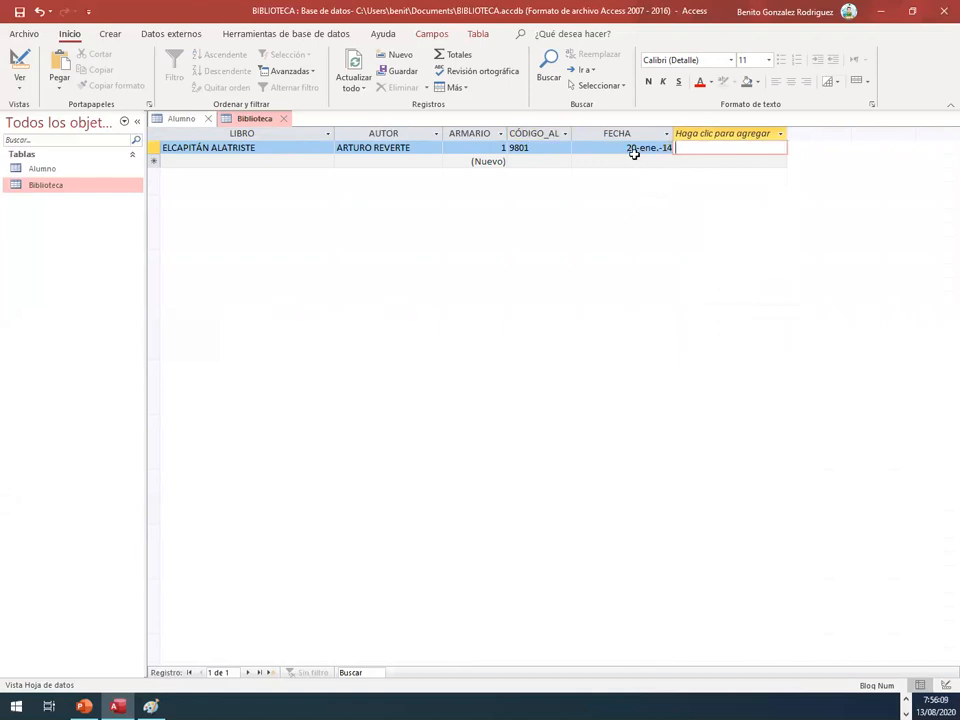
left_click(645, 148)
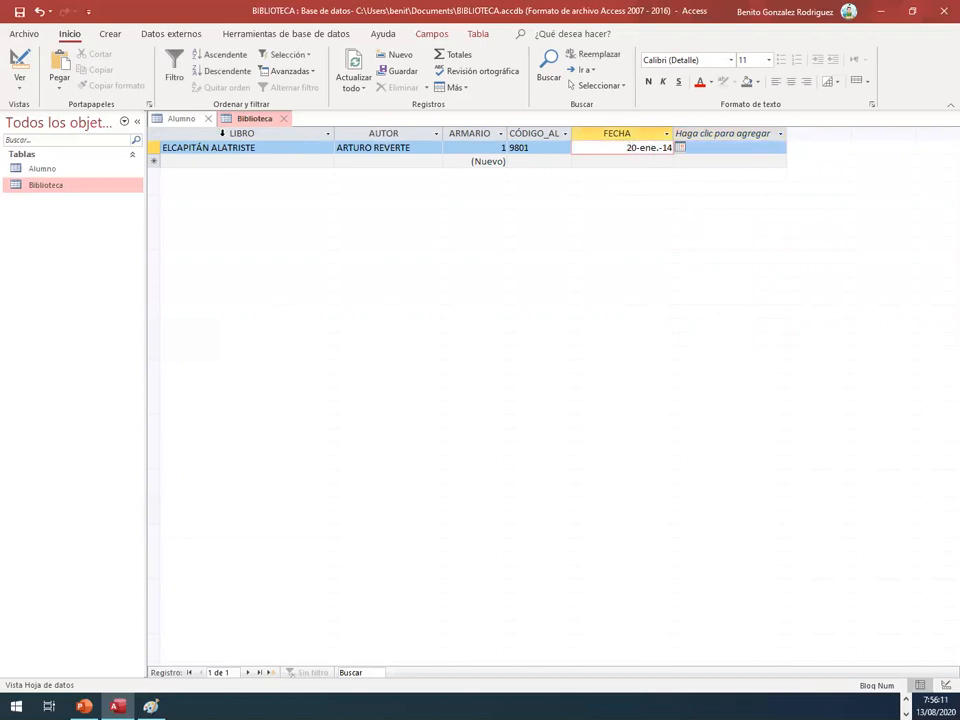
left_click(190, 160)
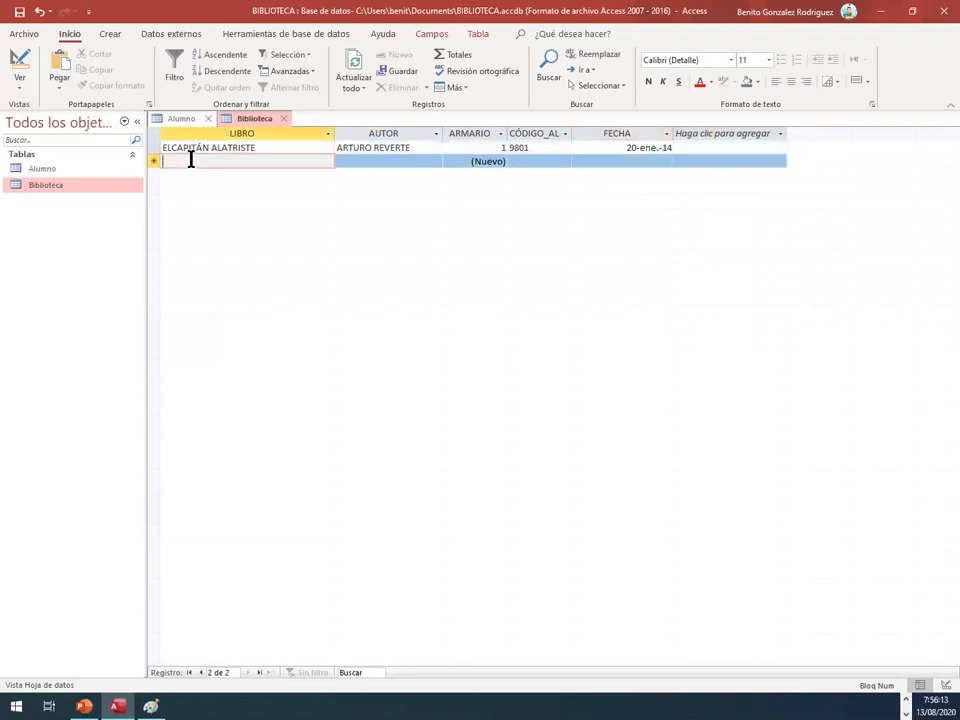
type("limpie")
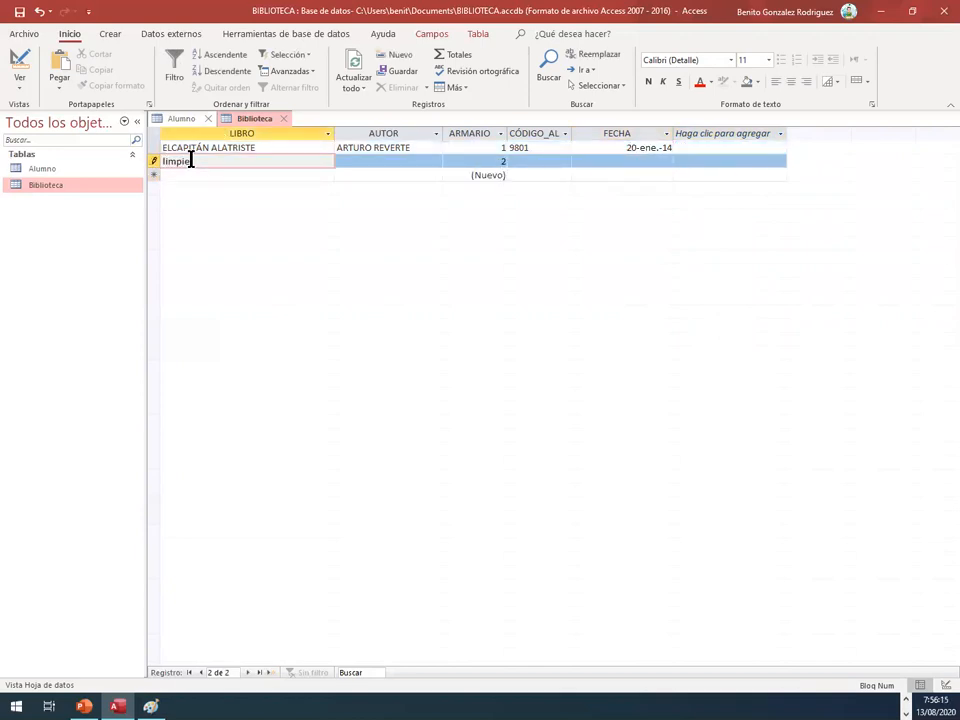
type("za de sdangre")
key("BackSpace")
key("BackSpace")
key("BackSpace")
key("BackSpace")
key("BackSpace")
key("BackSpace")
key("BackSpace")
key("BackSpace")
key("BackSpace")
key("BackSpace")
key("BackSpace")
key("BackSpace")
key("BackSpace")
key("BackSpace")
key("BackSpace")
key("BackSpace")
key("BackSpace")
key("BackSpace")
key("BackSpace")
Step: Enter LIMPIEZA DE SANGRE as the book and ARTURO REVERTE as the author in the second record, in capitals
key("Caps_Lock")
type("LIMPIEZA DE SANGRE")
key("Tab")
type("A")
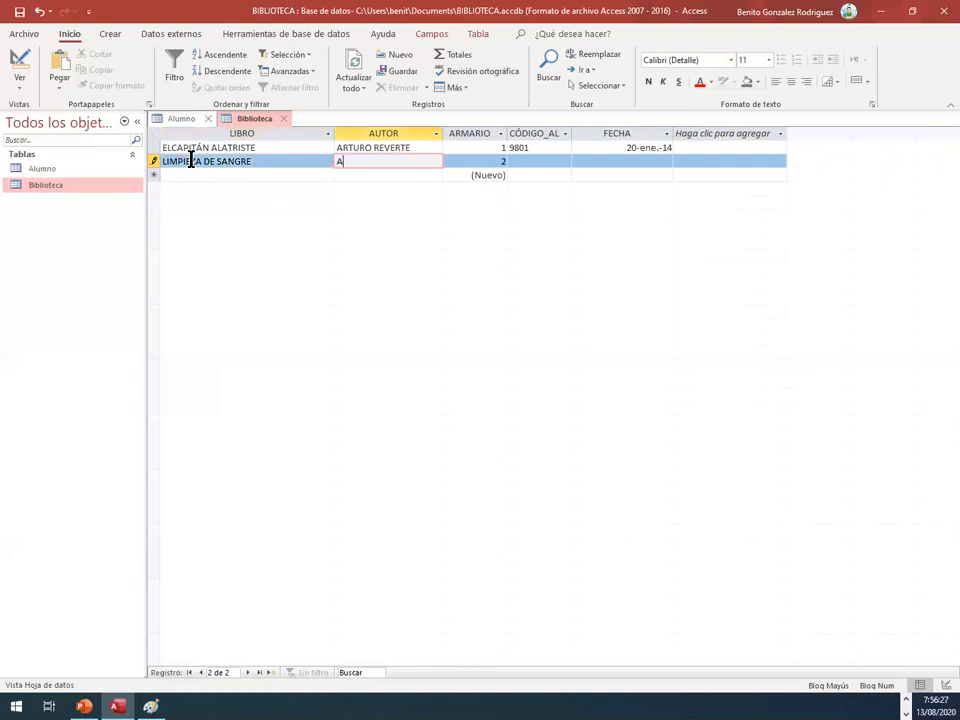
type("RTURO REVERTE")
key("Caps_Lock")
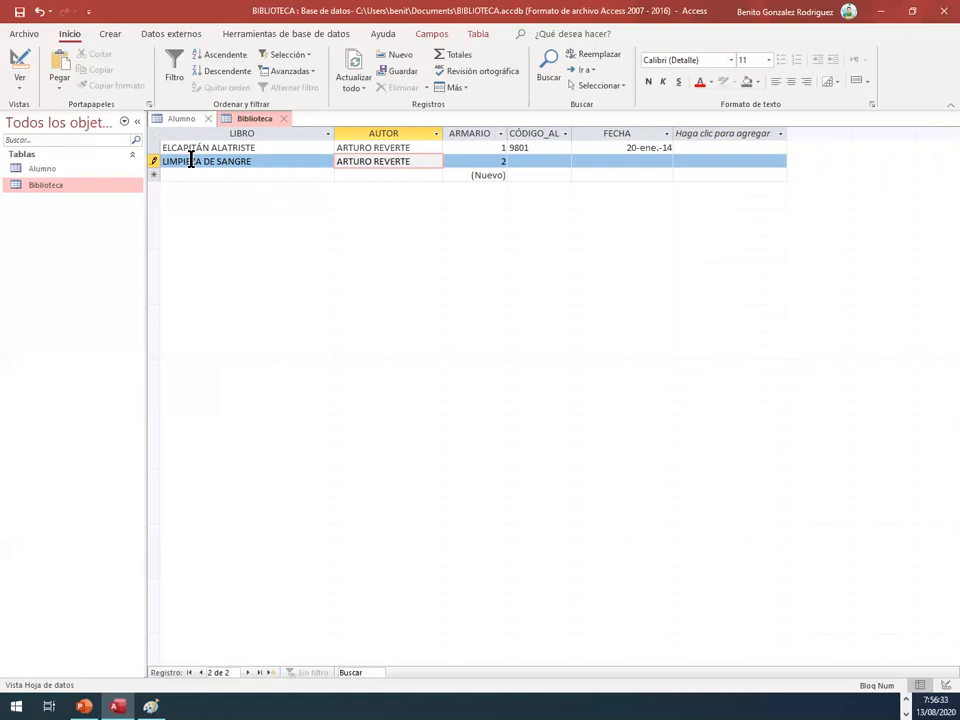
Step: Complete the second record with the student code and the date 13/02/2014
key("Tab")
key("Tab")
type("9802")
key("Tab")
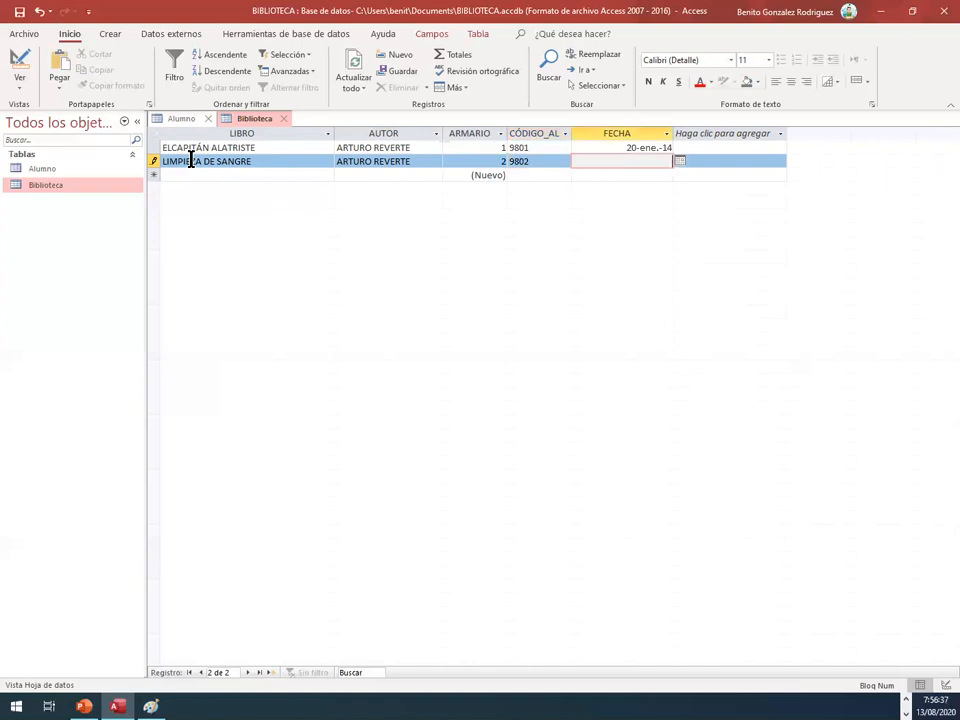
type("13/02/2014")
key("Tab")
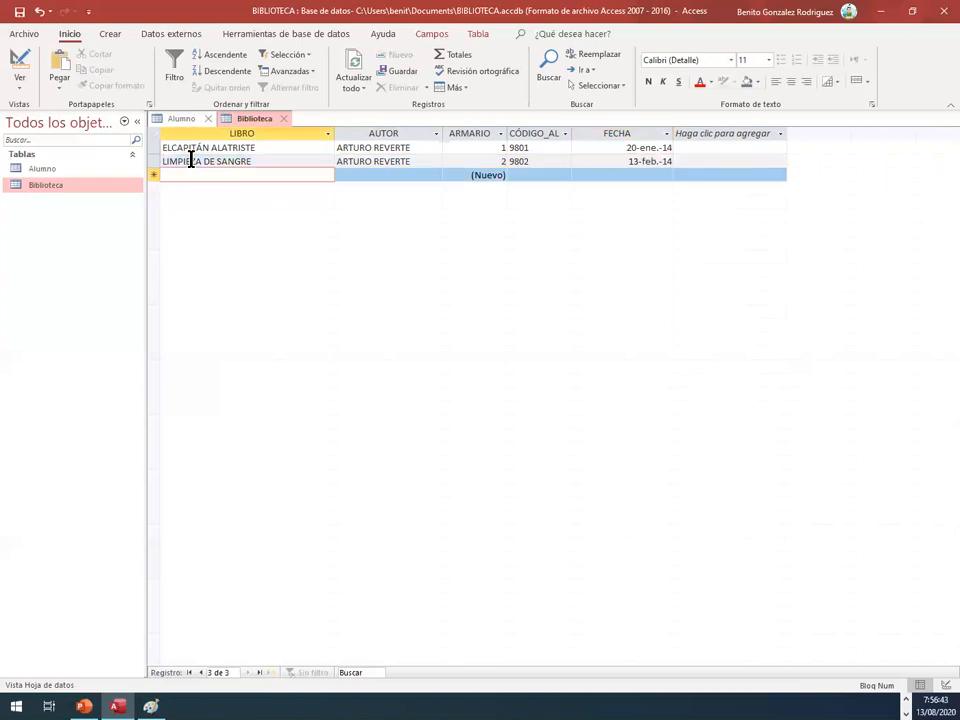
Step: Enter "los cachorros" as the book and "vargas llosa" as the author in the third record
type("l")
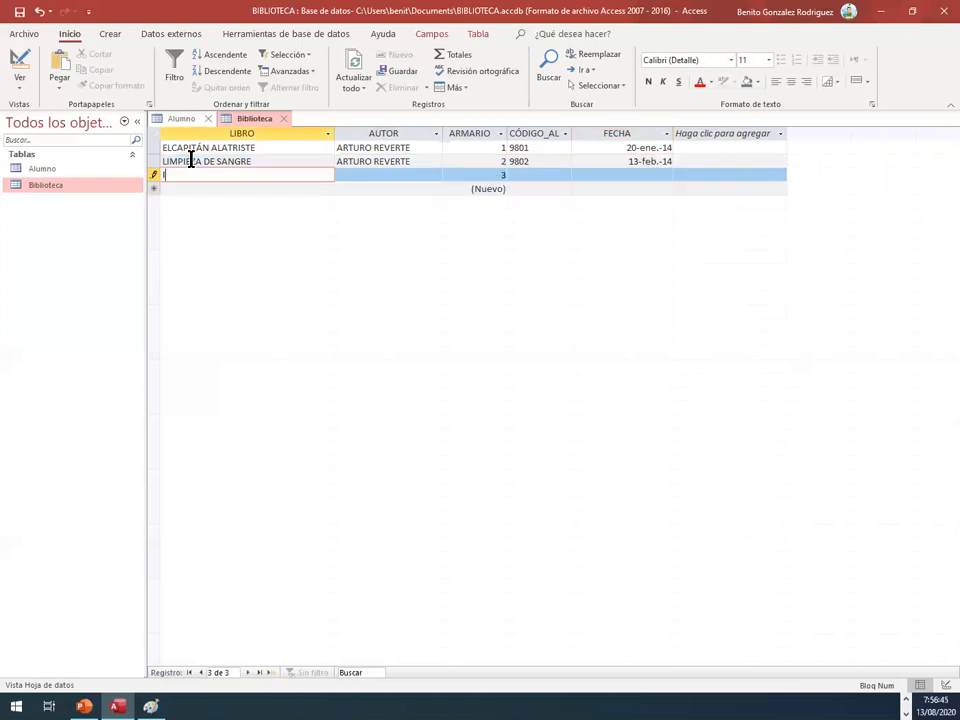
type("os cachorros")
key("Tab")
type("v")
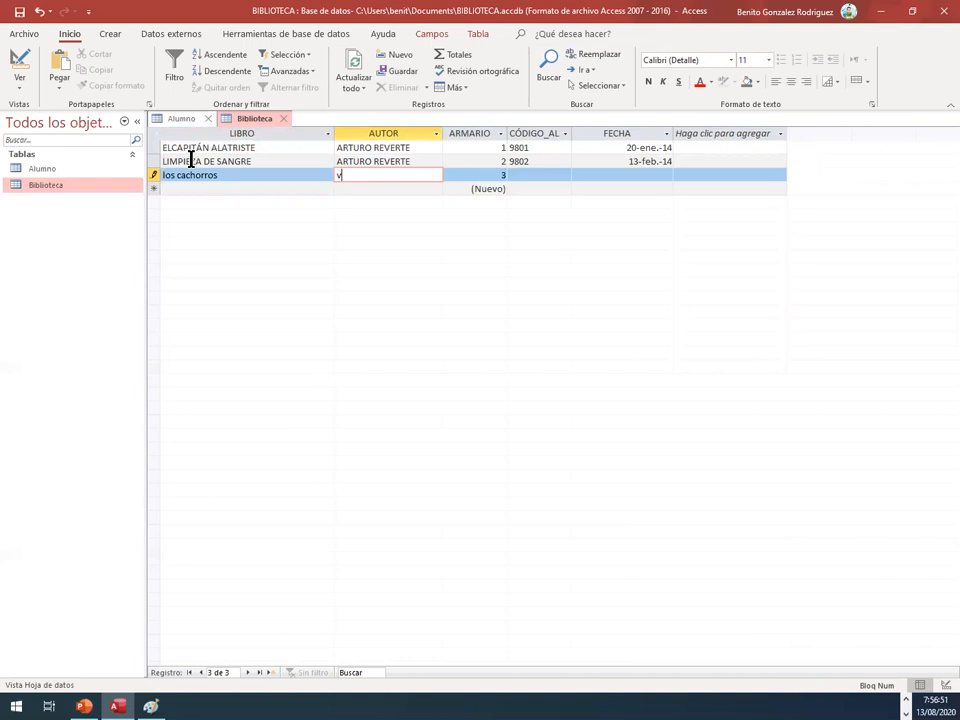
type("argas llosa")
Step: Complete the third record with the student code and the date 15/06/2007
key("Tab")
key("Tab")
type("9803")
key("Tab")
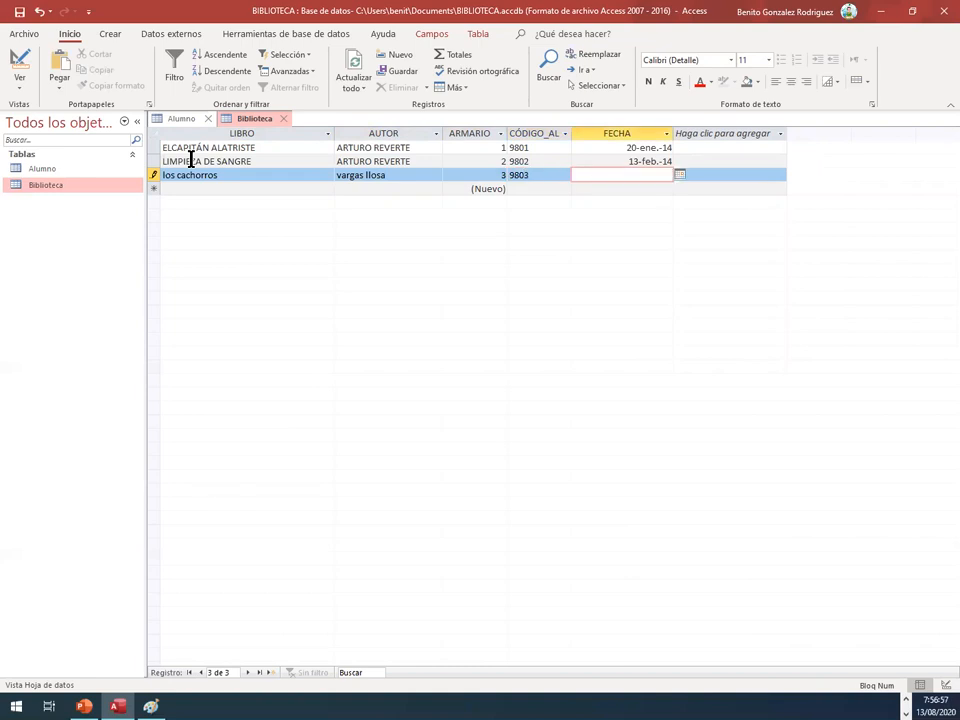
type("15/06/202")
key("BackSpace")
type("07")
key("Tab")
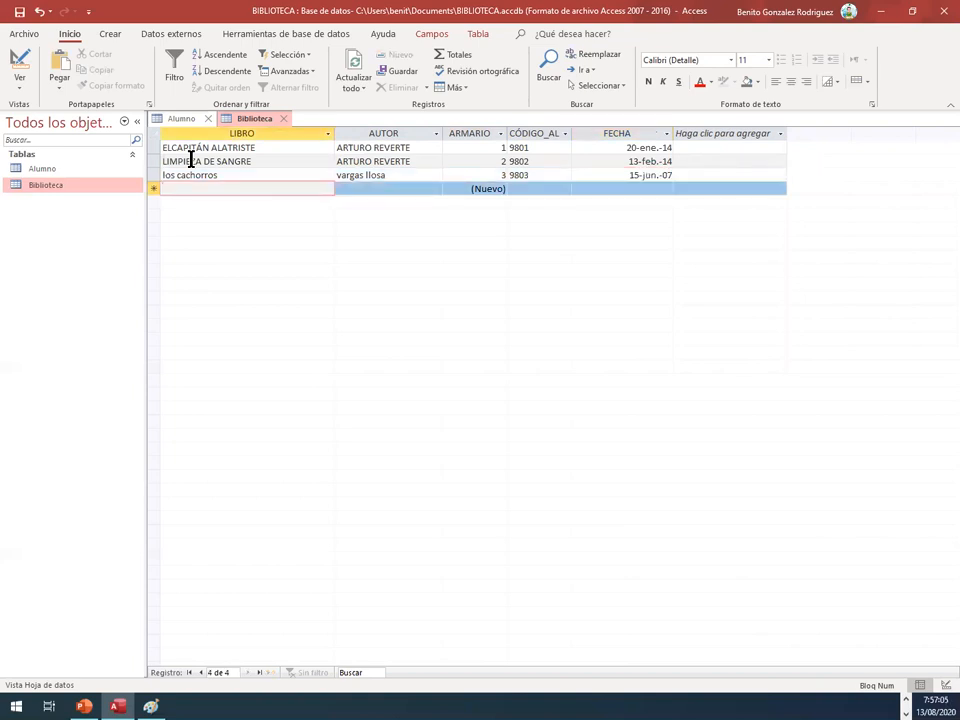
Step: Re-enter the third record's book as LOS CACHORROS and its author as VARGAS LLOSA, in capitals
key("Up")
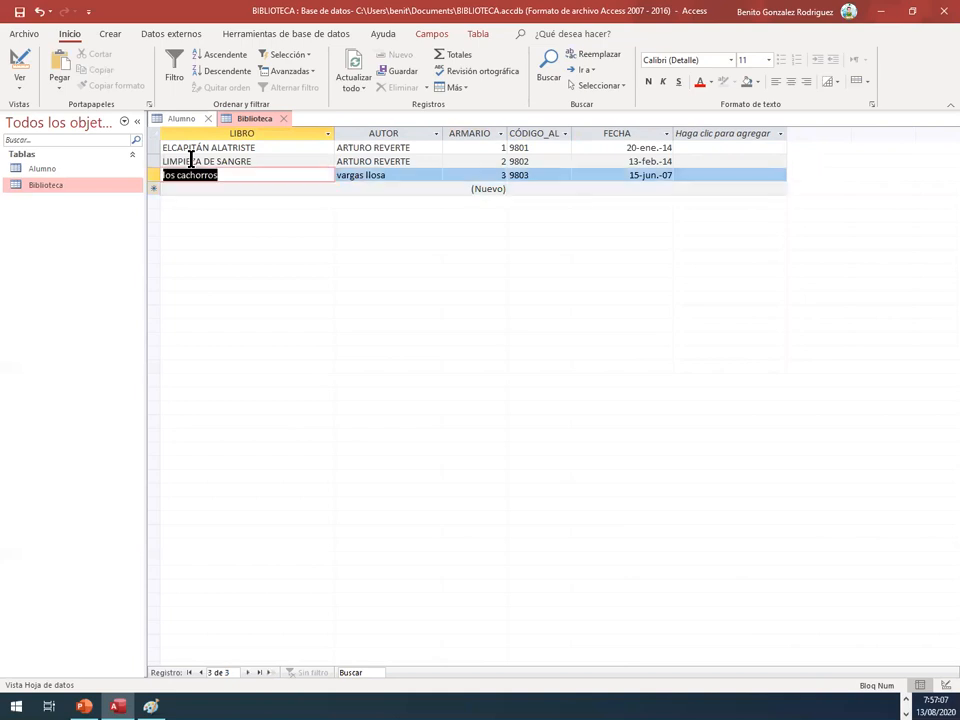
key("Caps_Lock")
type("LOS CACHRR")
key("BackSpace")
key("BackSpace")
type("ORROS")
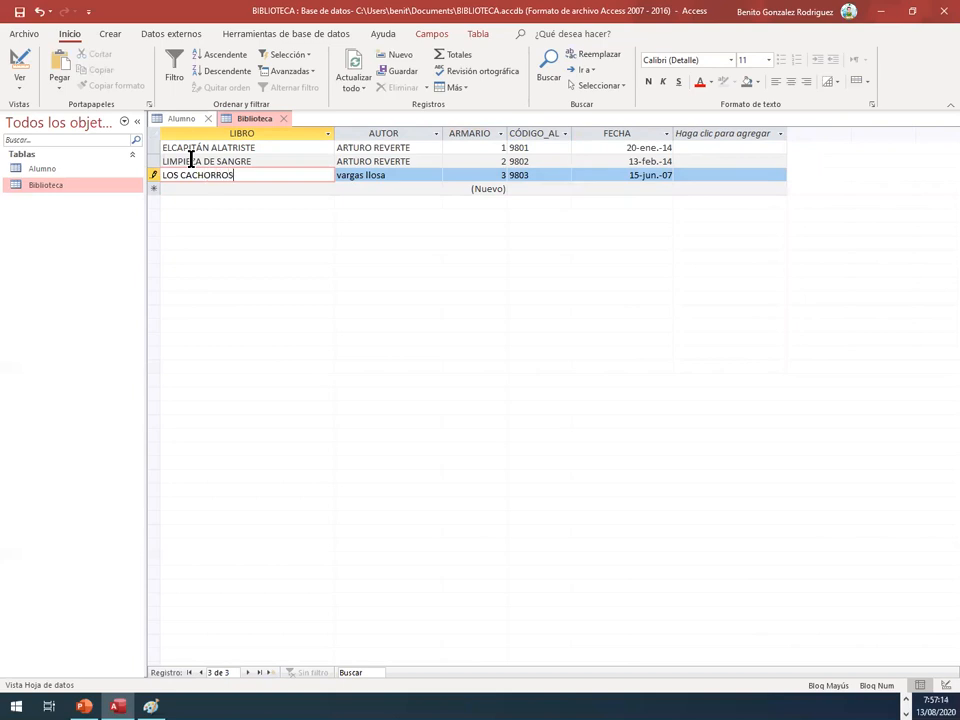
key("Tab")
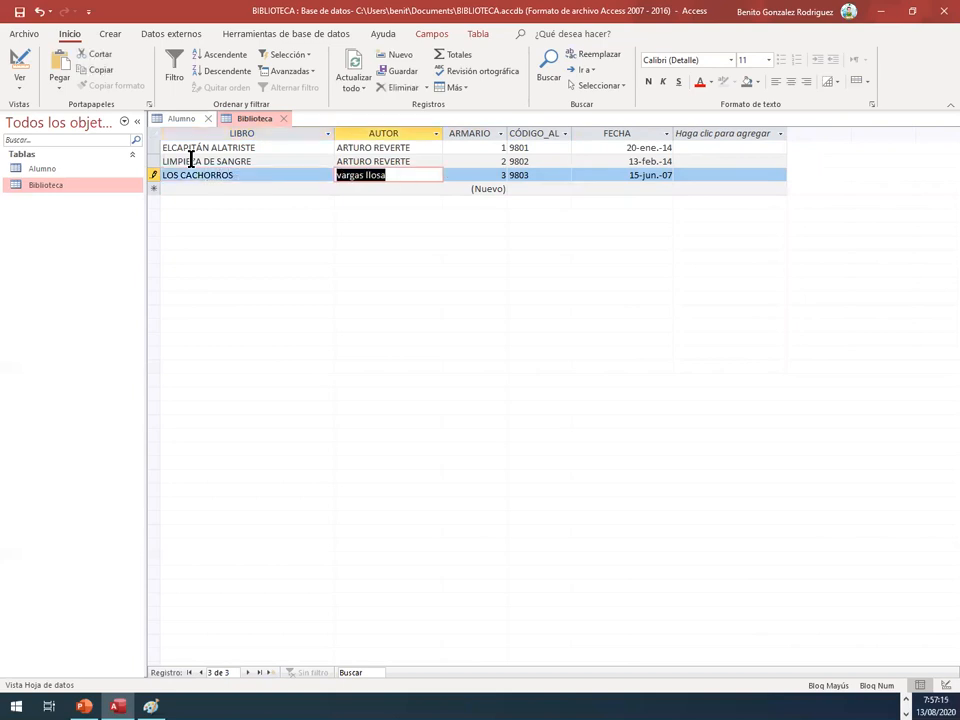
type("VARGAS LLOSA")
key("Down")
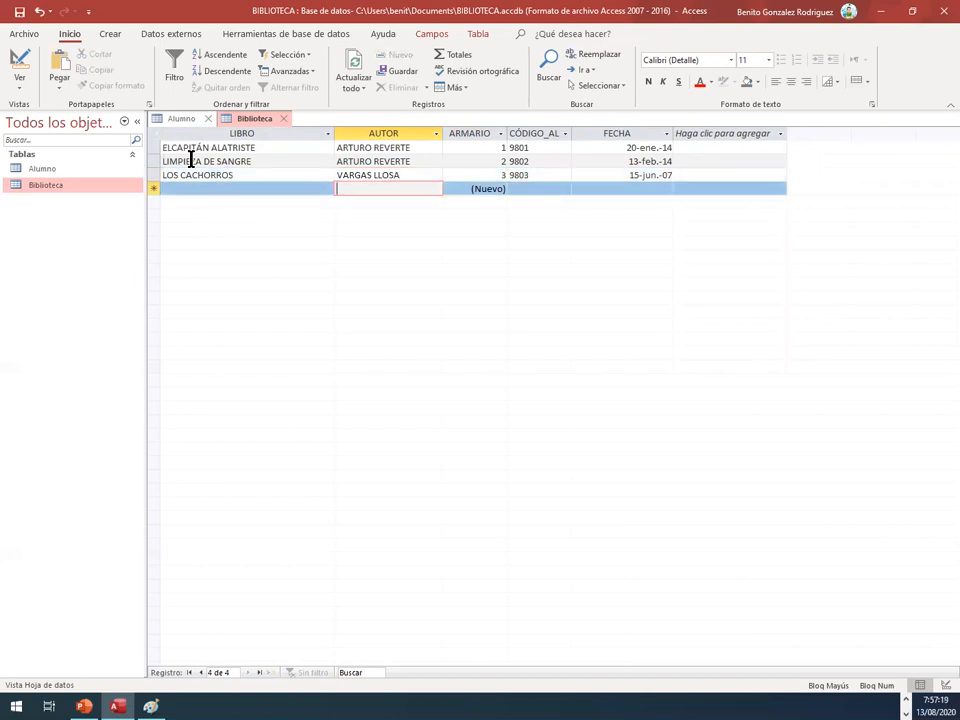
Step: Enter ANTOLOGÍA POÉTICA as the book and MIGUEL HERNÁNDEZ as the author in the fourth record
key("shift+Tab")
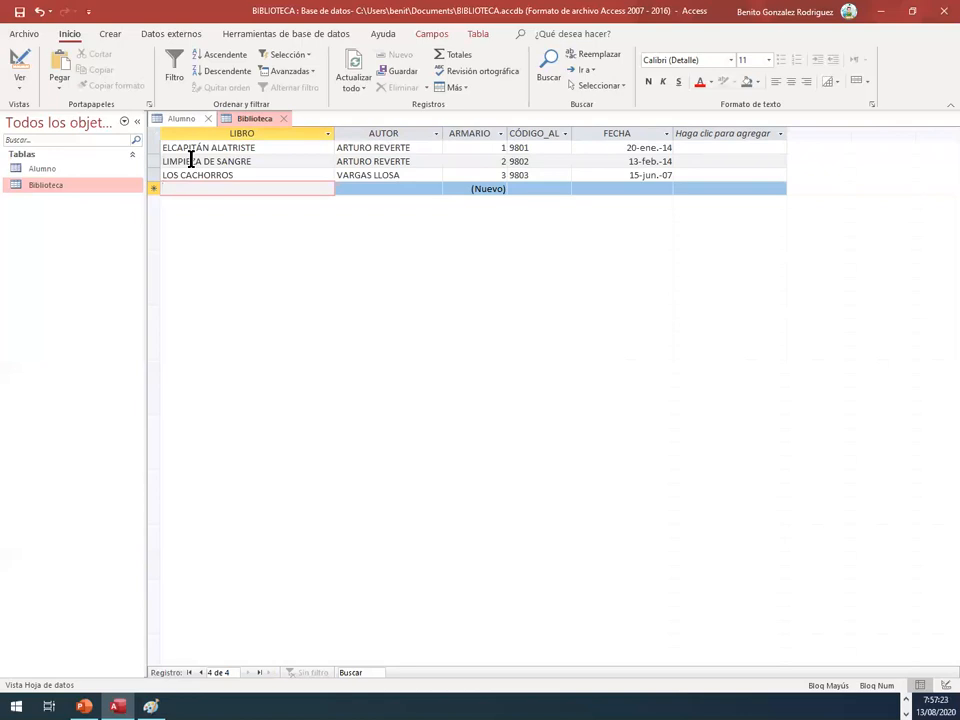
type("ANTOLOG")
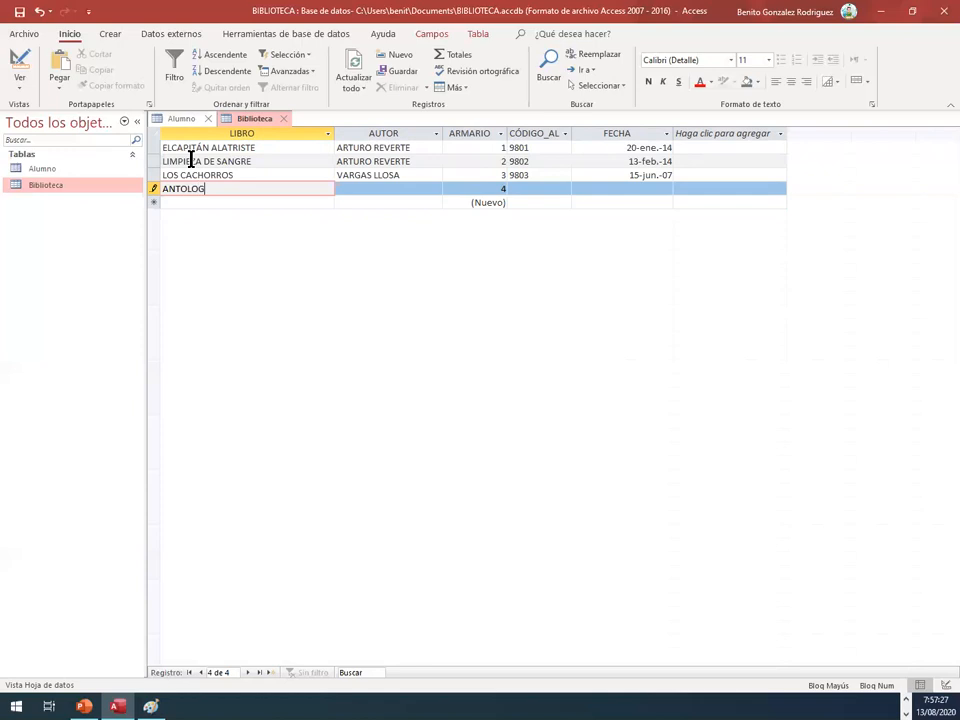
type("ÍA POÉTICA")
key("Tab")
type("MIGUEL HERNÁNDEZ")
key("Tab")
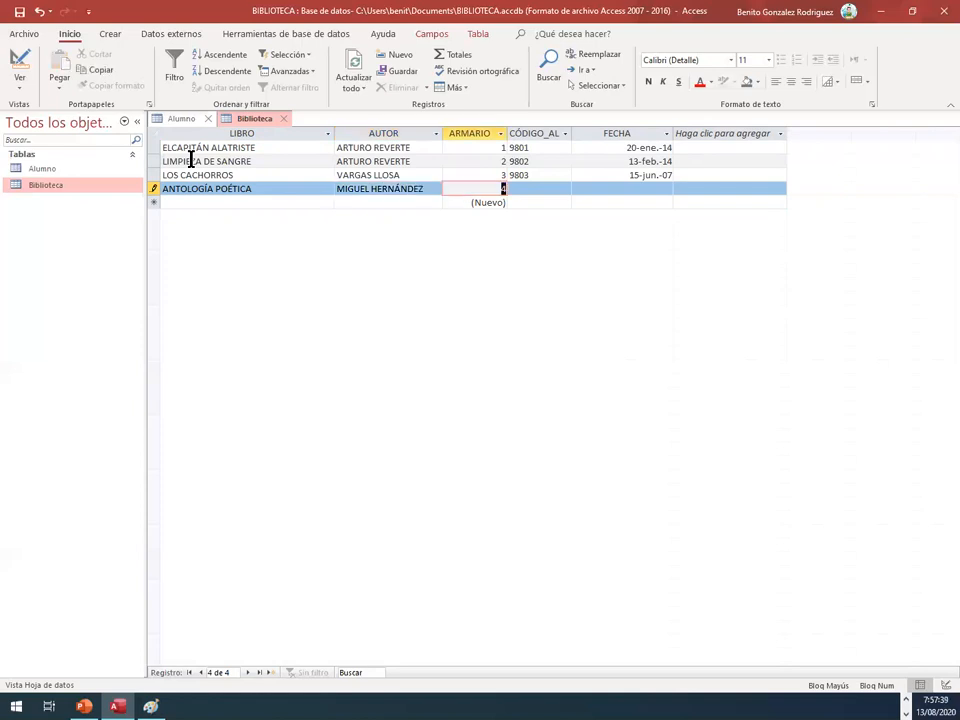
Step: Complete the fourth record with the student code and the date 28/11/2007
key("Tab")
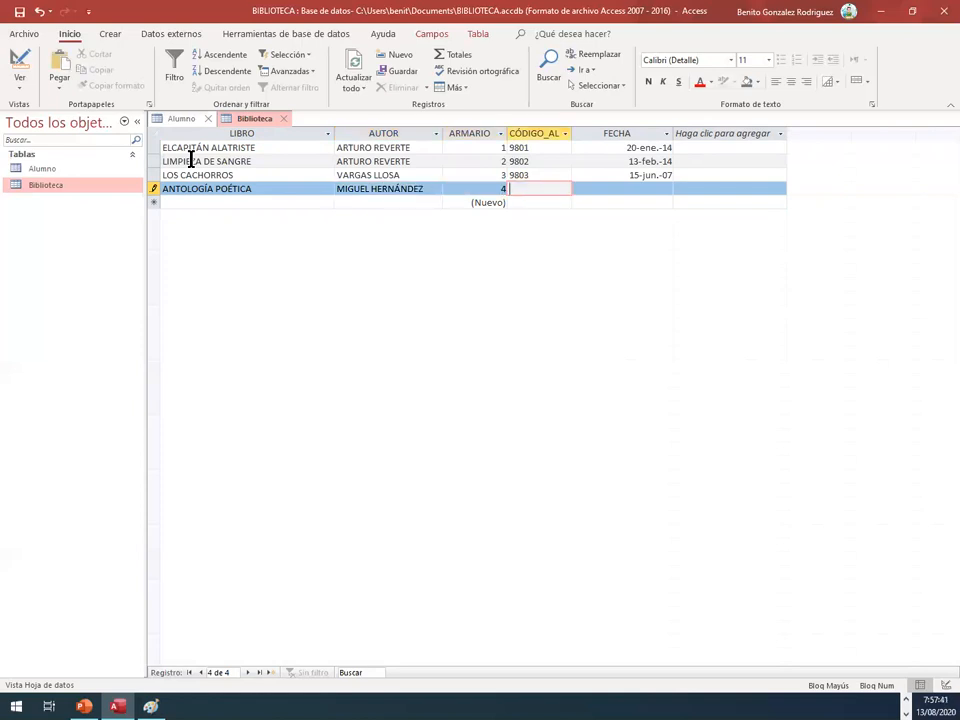
type("9801")
key("Tab")
type("28/0")
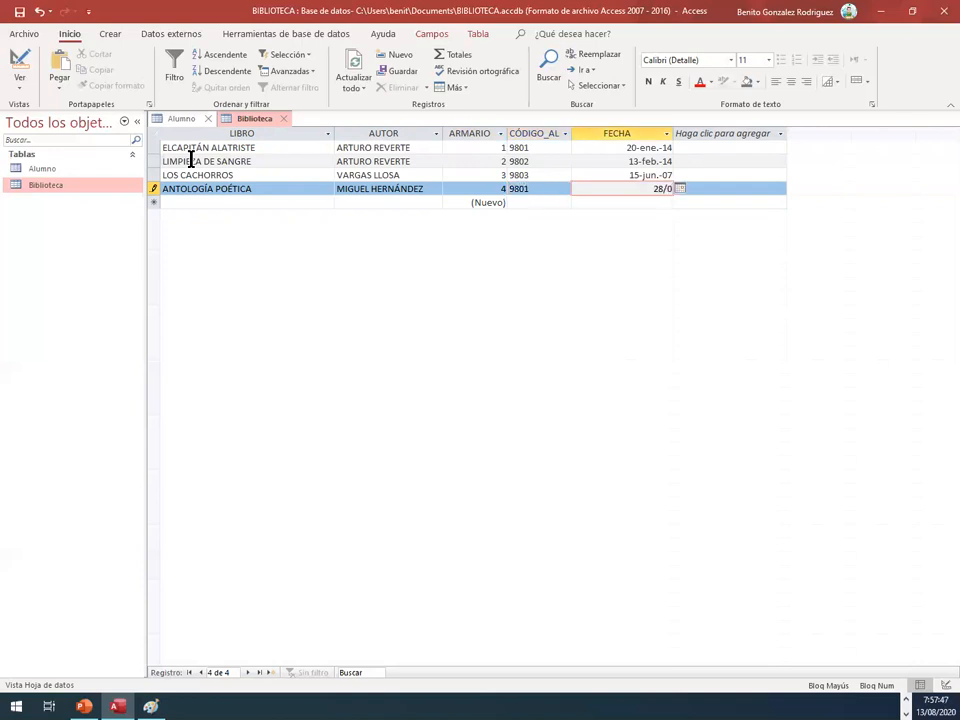
key("BackSpace")
type("11/2007")
Step: Set the date of the LOS CACHORROS record to 15/06/2014
key("Up")
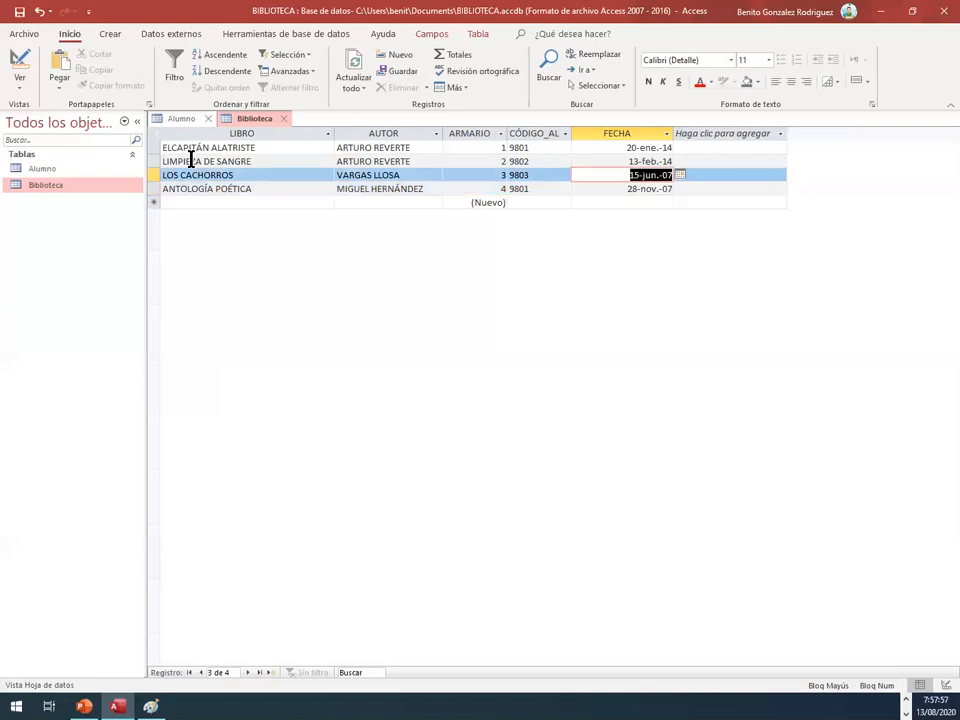
type("15")
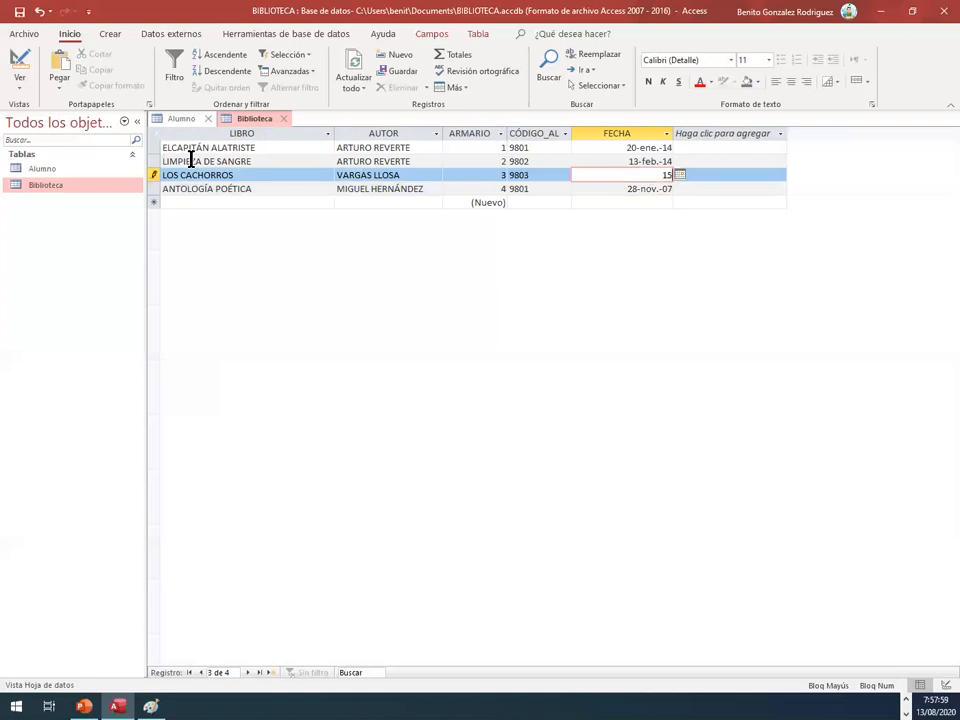
type("/06/2014")
key("Tab")
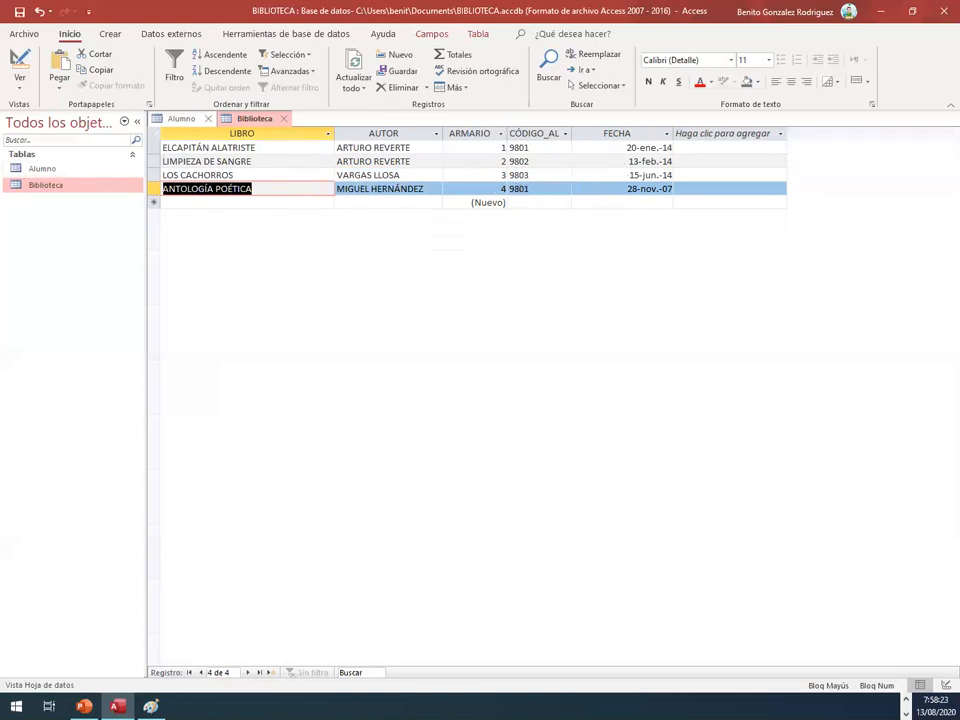
right_click(249, 121)
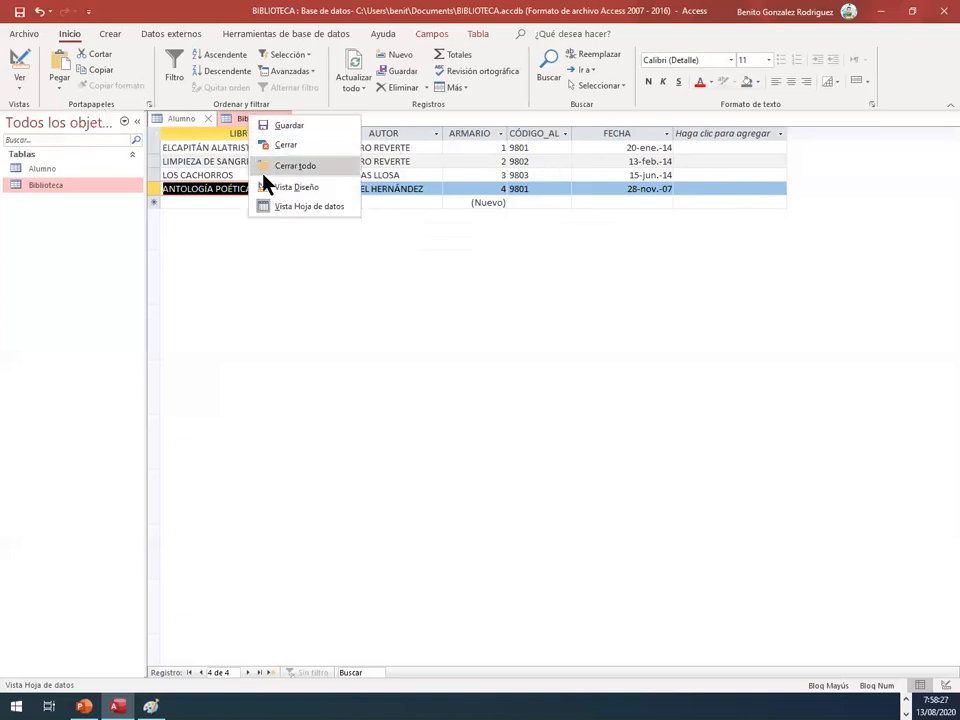
left_click(274, 188)
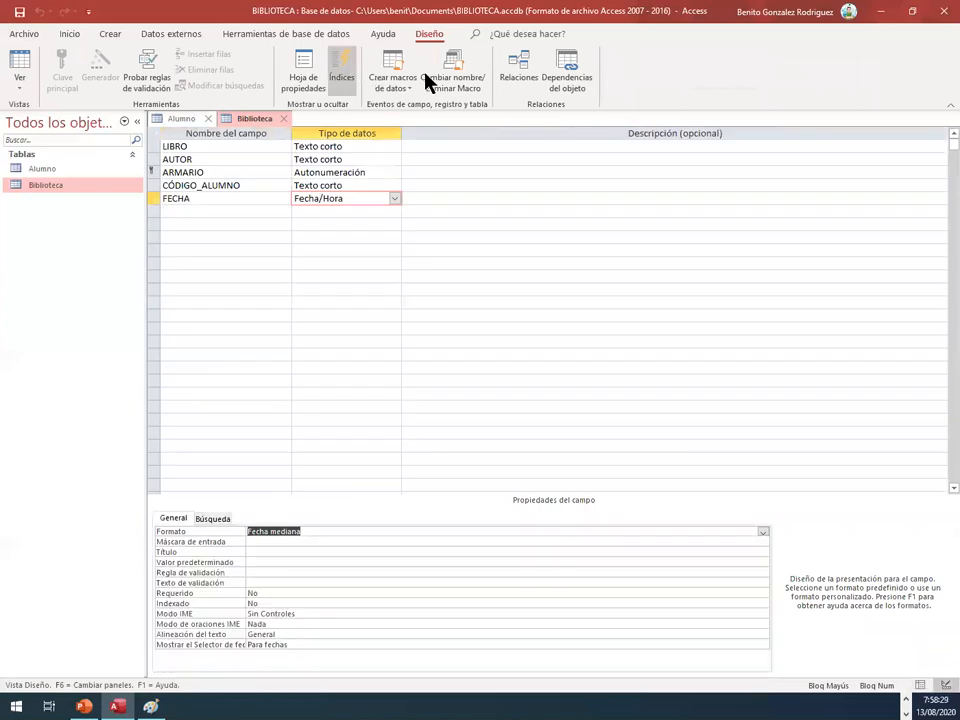
right_click(251, 121)
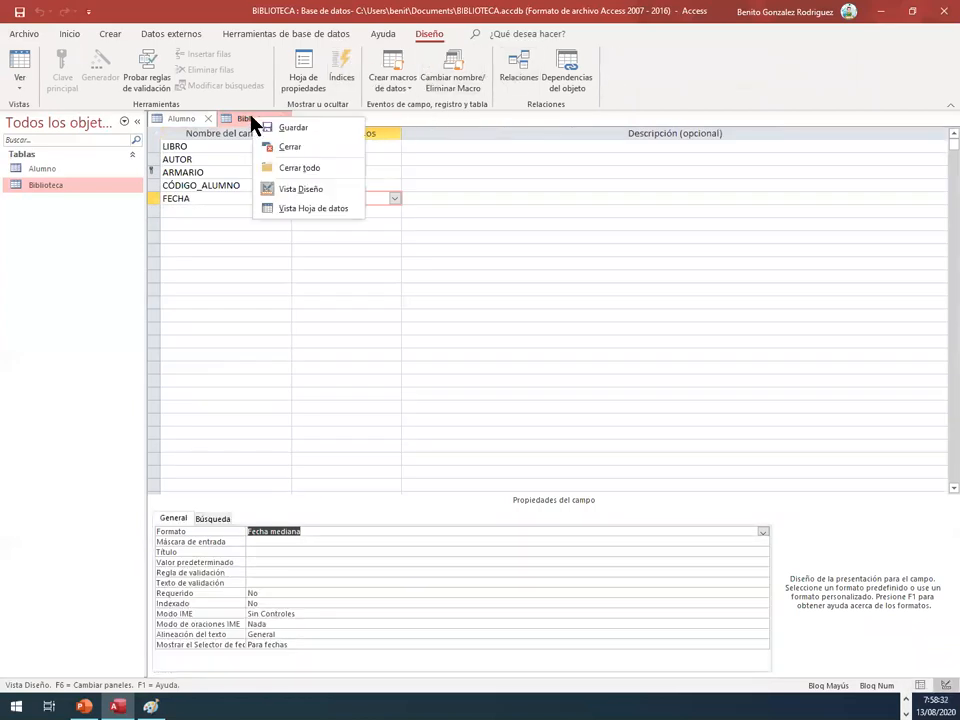
left_click(289, 208)
Step: Open the database relationships layout and add the Biblioteca and Alumno tables to it
left_click(241, 36)
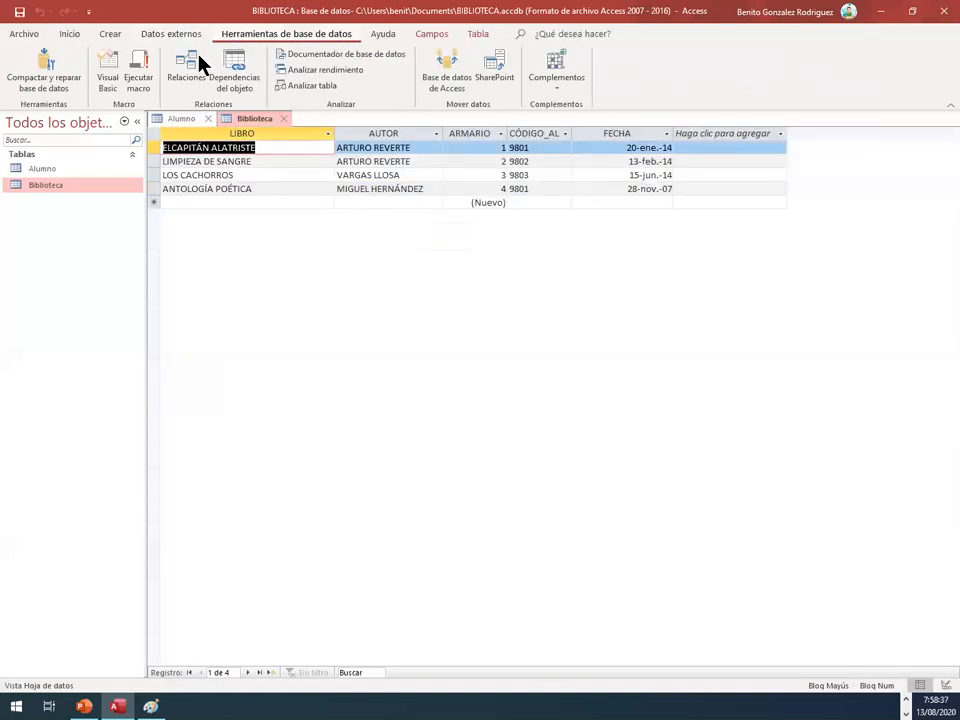
left_click(191, 70)
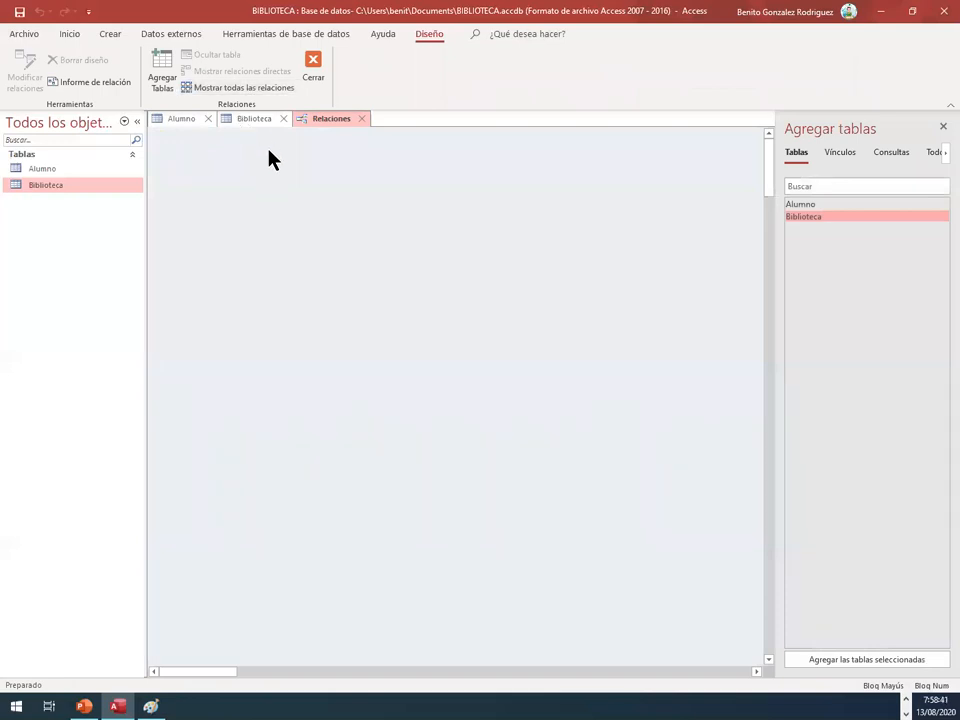
left_click_drag(22, 188, 335, 215)
left_click_drag(62, 168, 621, 231)
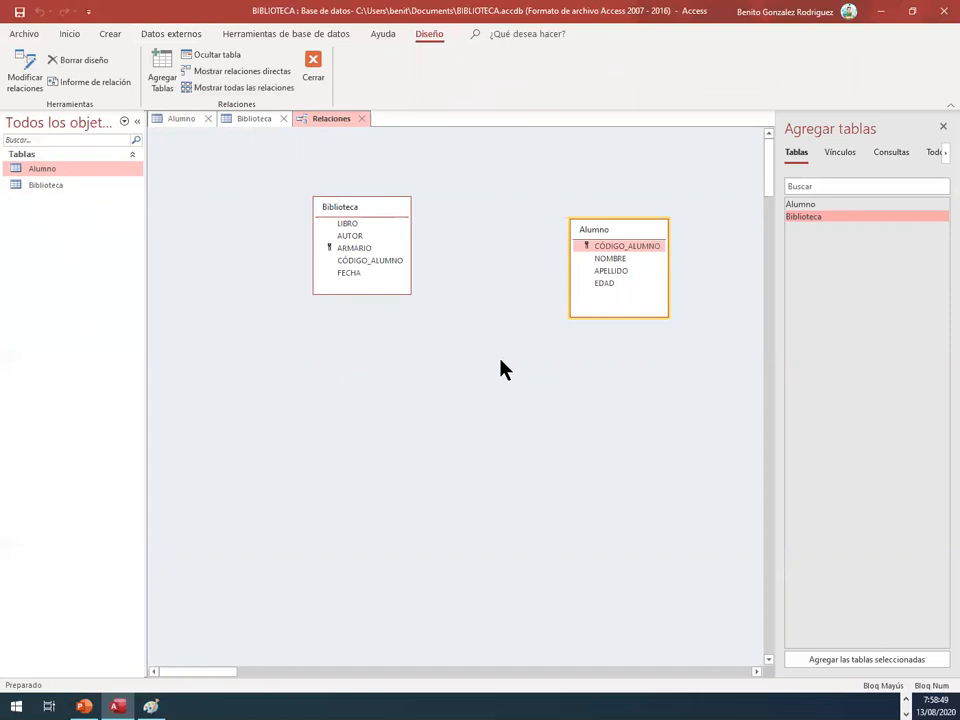
Step: Arrange the tables in the relationships layout side by side, with Alumno to the left of Biblioteca
left_click_drag(384, 212, 356, 254)
left_click_drag(604, 236, 495, 259)
left_click(330, 256)
left_click_drag(330, 256, 650, 254)
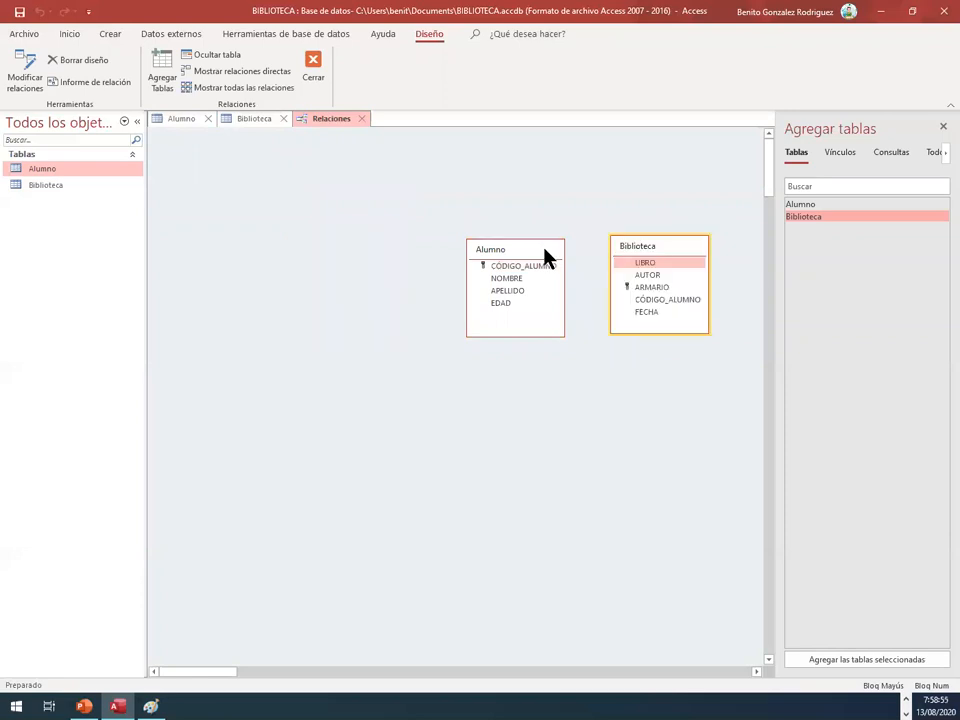
left_click_drag(472, 251, 349, 254)
left_click_drag(630, 257, 535, 258)
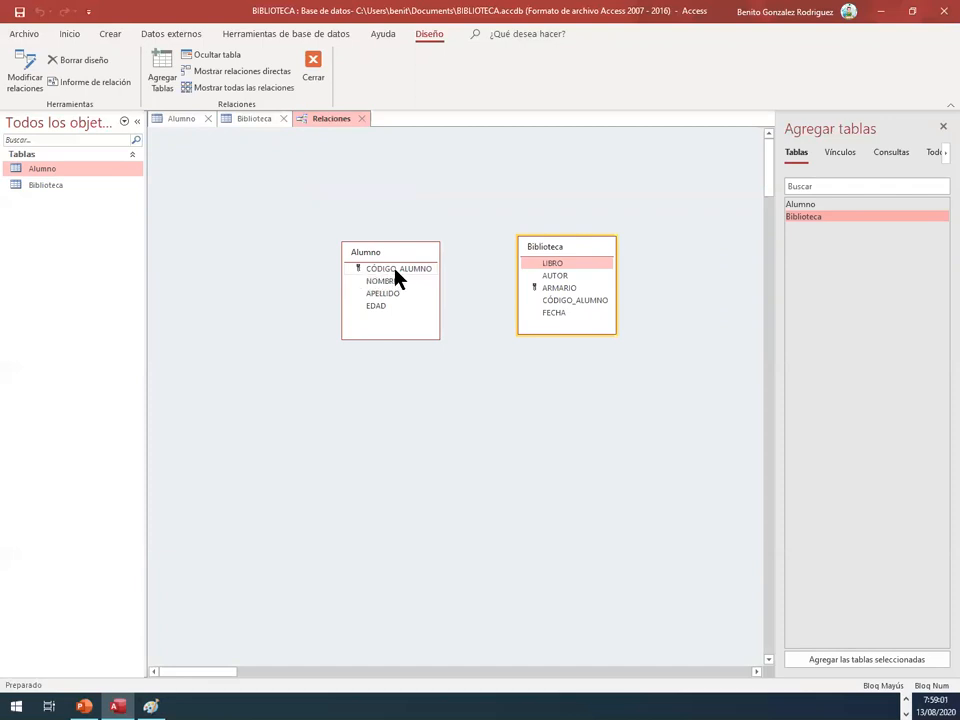
Step: Try to relate Alumno to Biblioteca through CÓDIGO_ALUMNO with referential integrity and cascading updates while both tables are open
left_click_drag(396, 270, 568, 305)
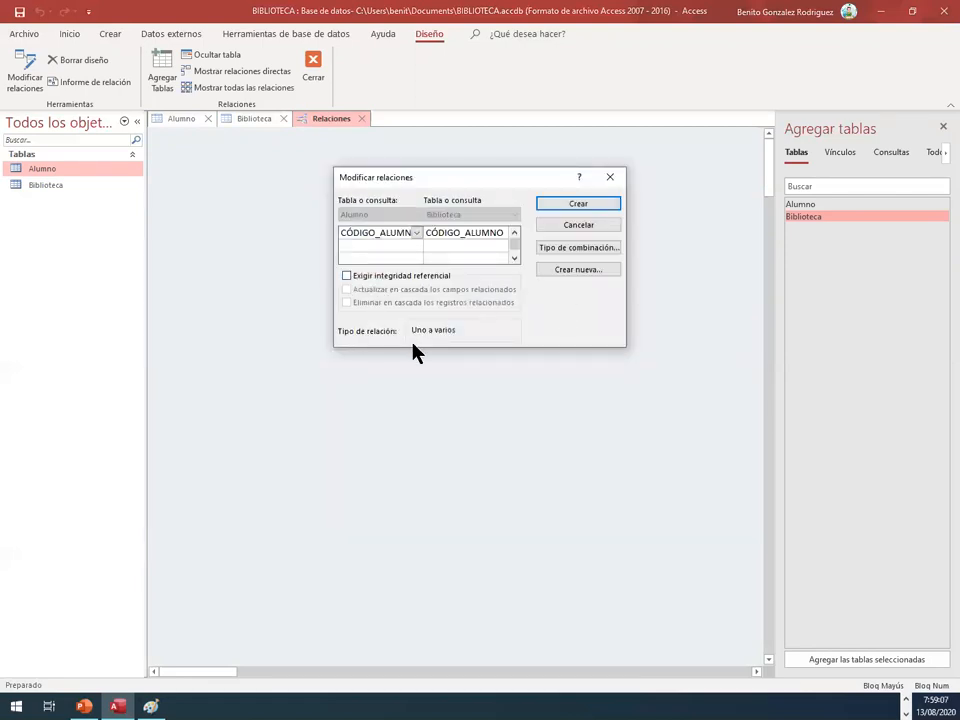
left_click_drag(478, 178, 481, 369)
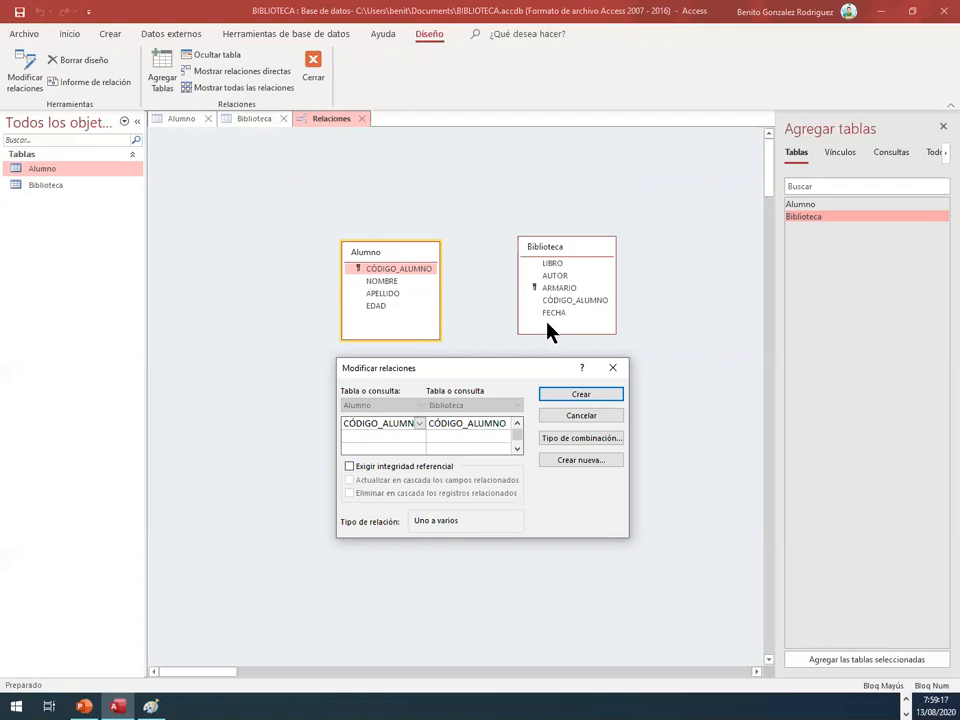
left_click(350, 466)
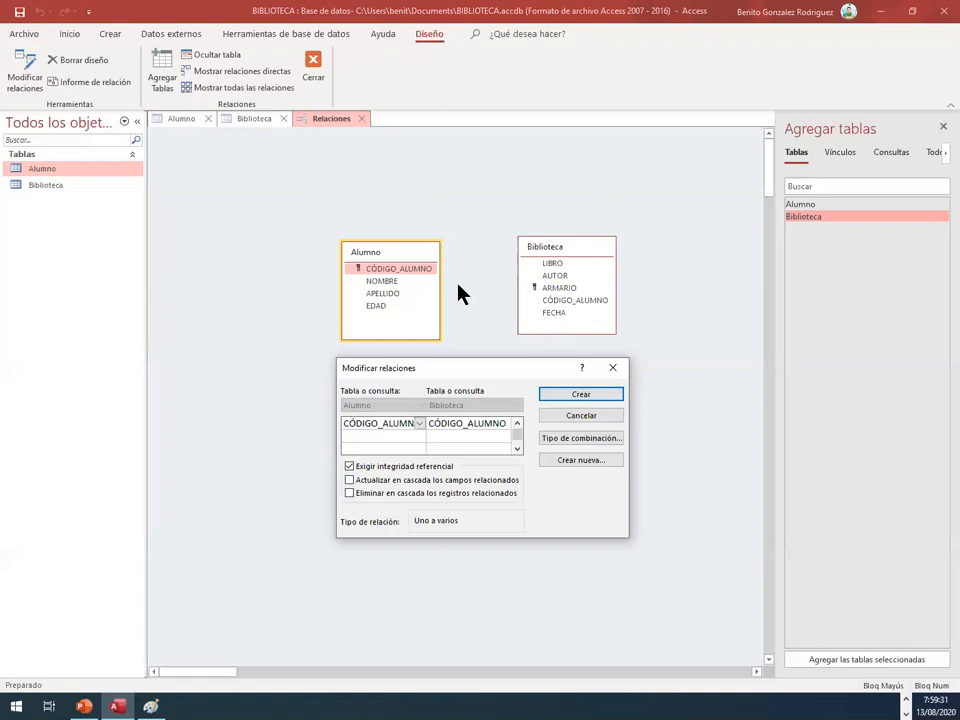
left_click(349, 480)
left_click(558, 395)
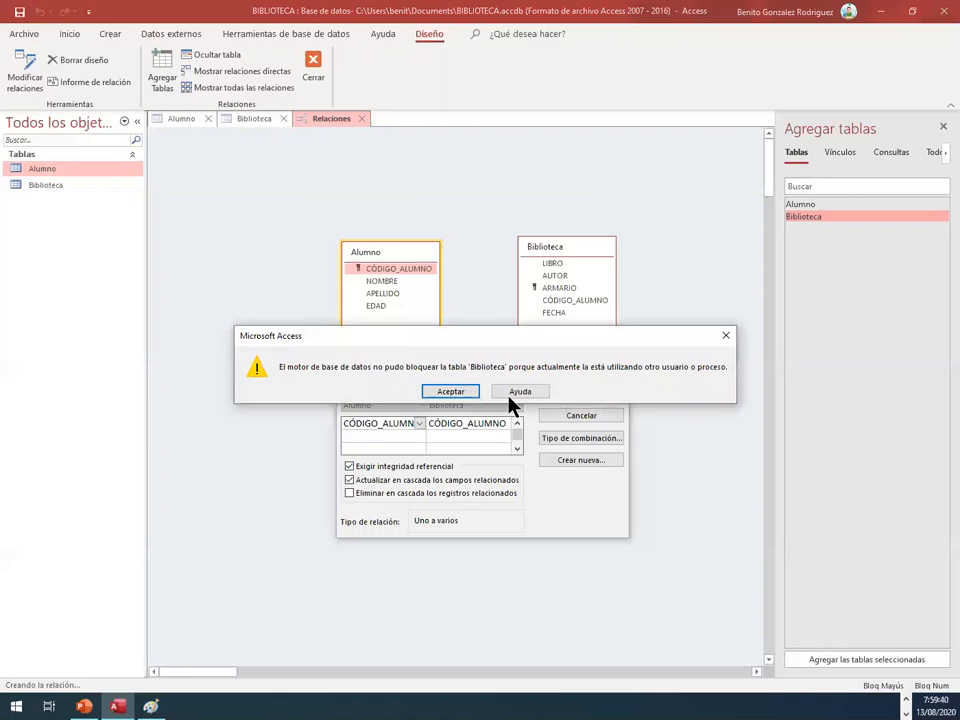
left_click(449, 391)
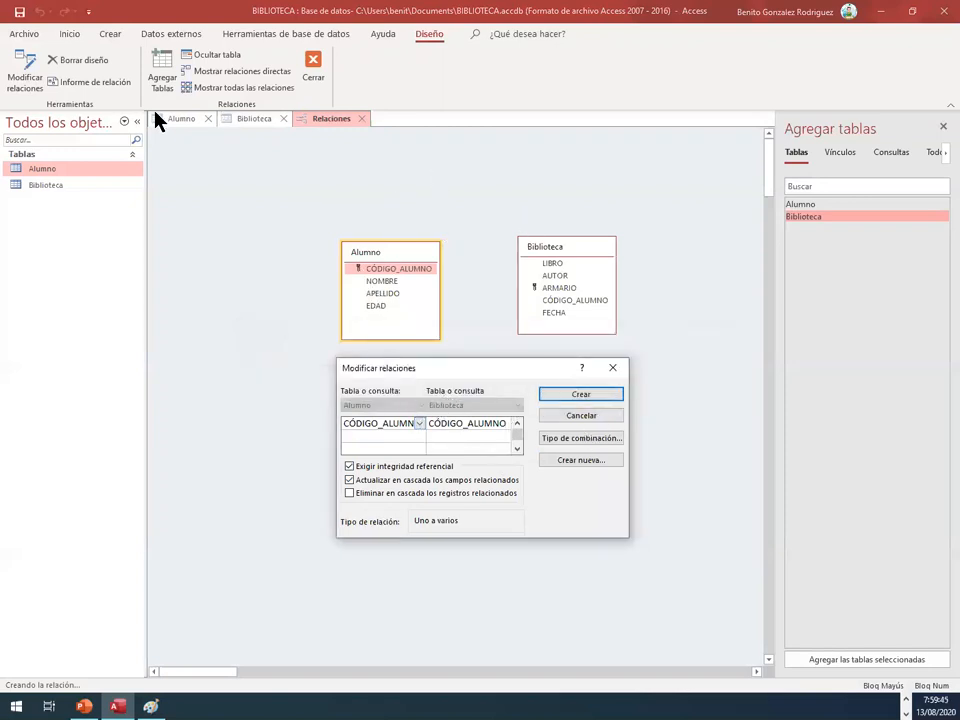
left_click(247, 123)
left_click(611, 368)
Step: Close the open Biblioteca and Alumno tables, saving their changes
left_click(258, 122)
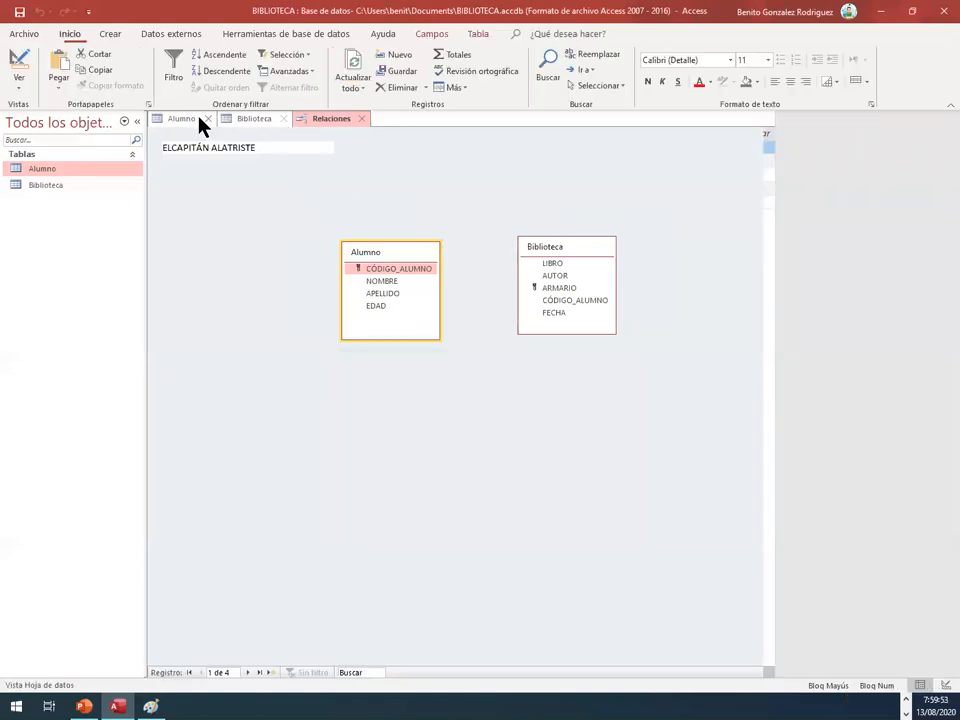
left_click(410, 392)
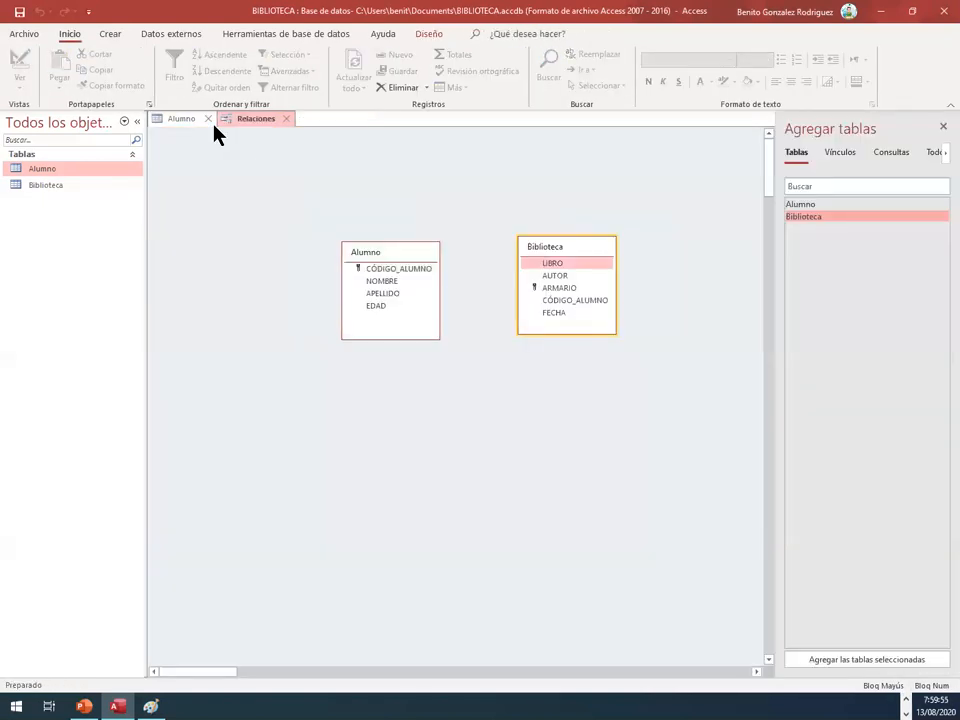
left_click(208, 119)
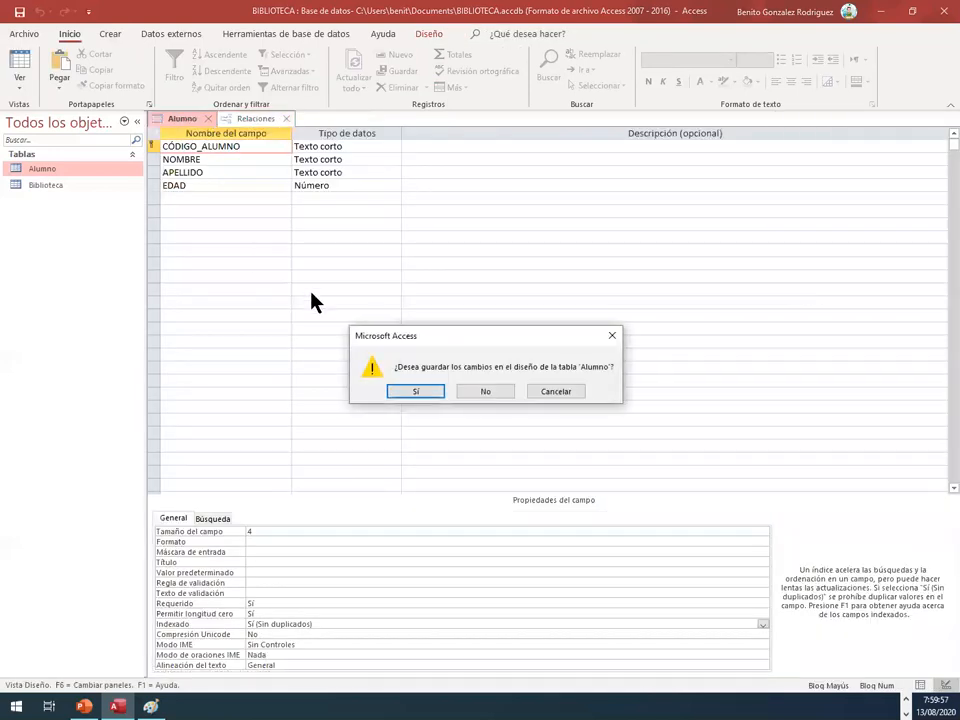
left_click(427, 391)
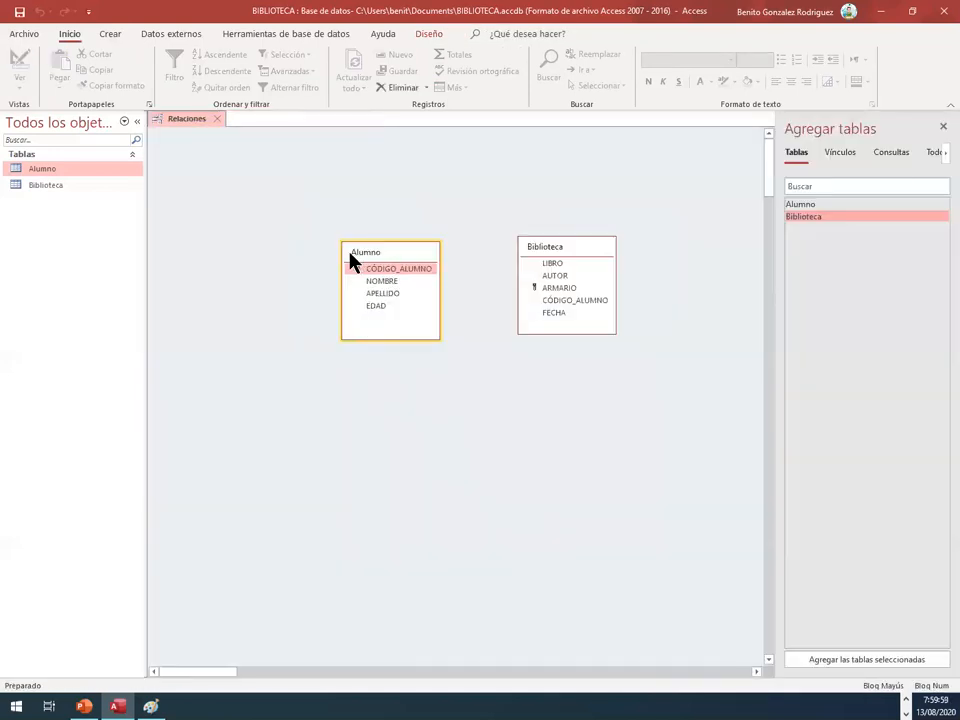
Step: Relate Alumno to Biblioteca through CÓDIGO_ALUMNO with referential integrity, cascading updates and cascading deletes, and save and close the relationships layout
left_click_drag(400, 275, 547, 300)
left_click(346, 276)
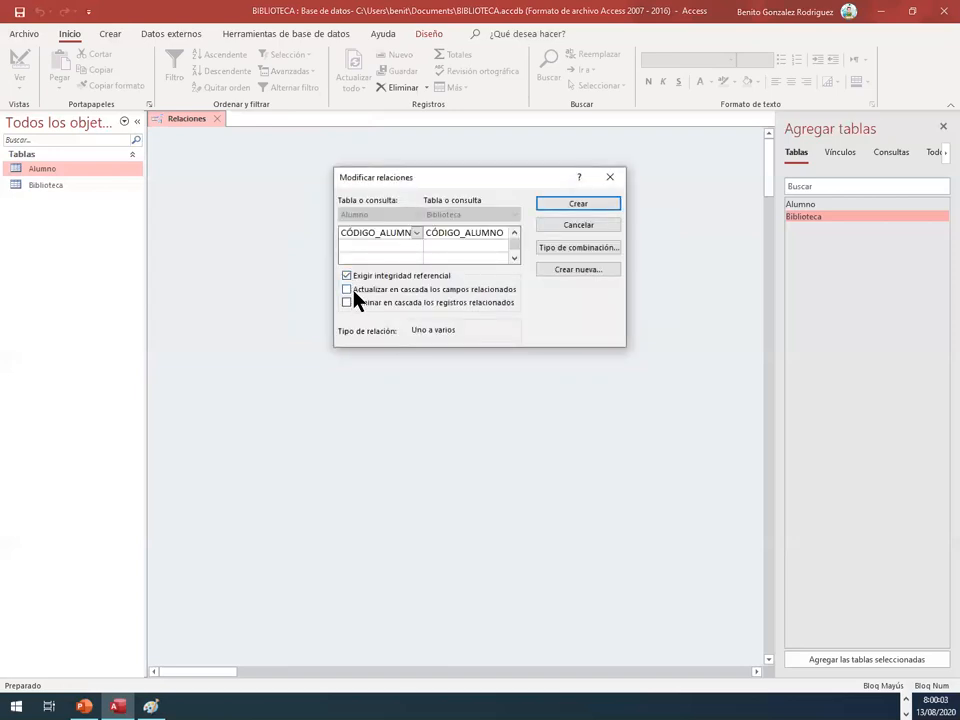
left_click(347, 289)
left_click(346, 303)
left_click(553, 203)
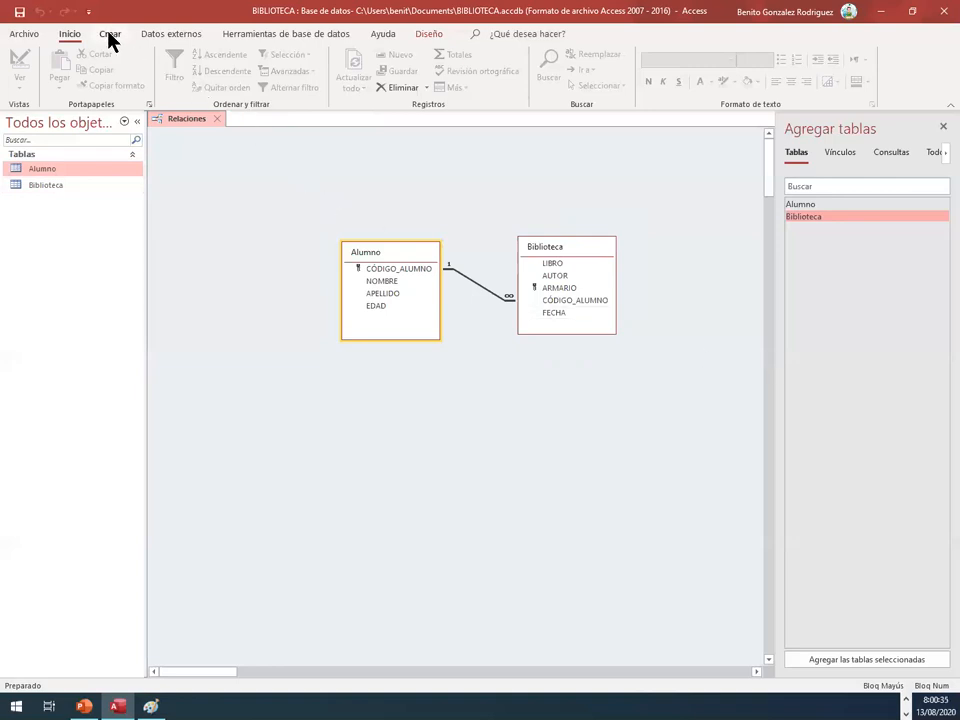
left_click(215, 122)
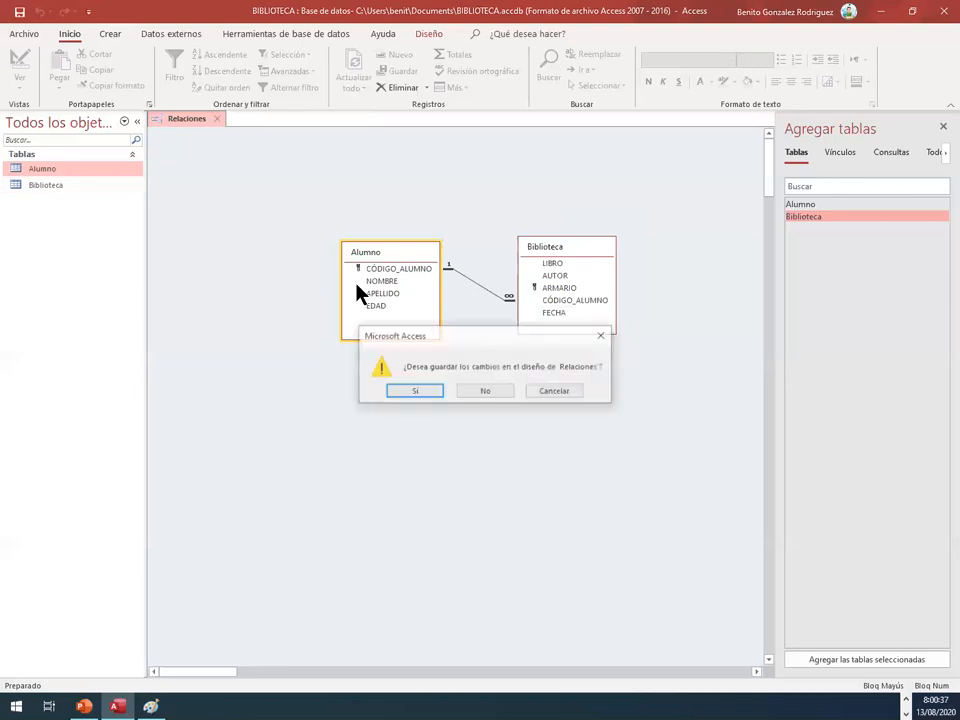
left_click(424, 398)
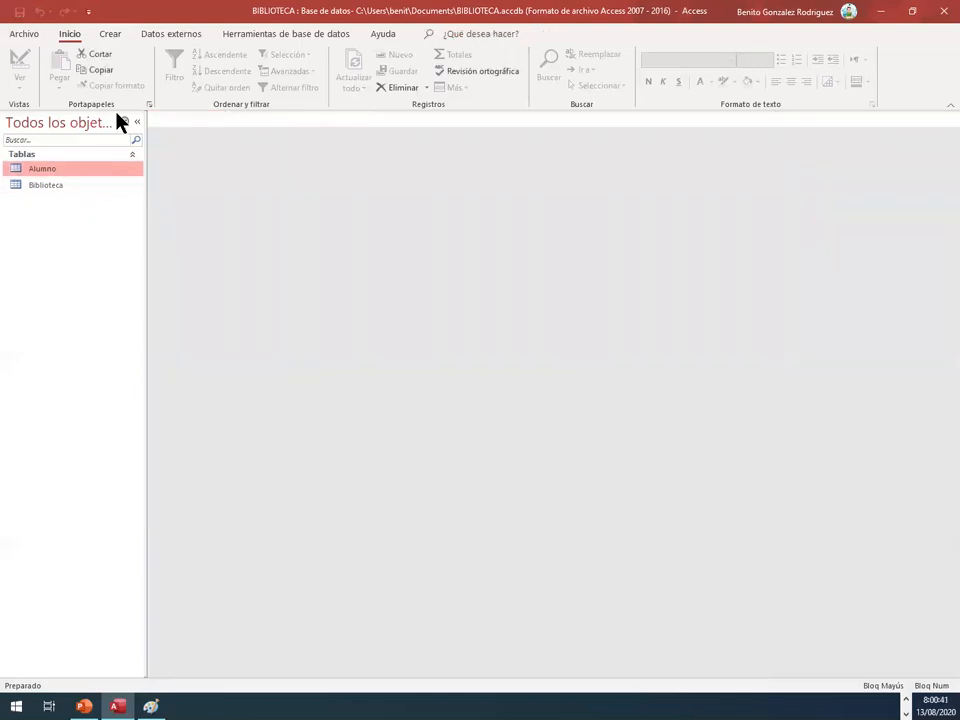
Step: Open the Alumno and Biblioteca tables to view their records
left_click(112, 36)
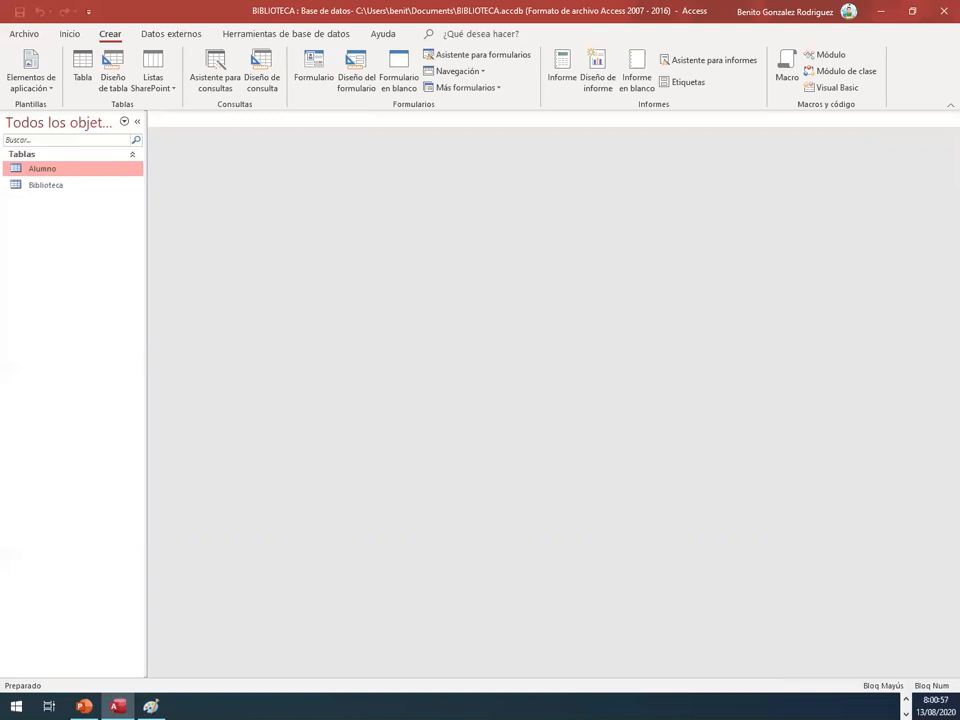
double_click(55, 172)
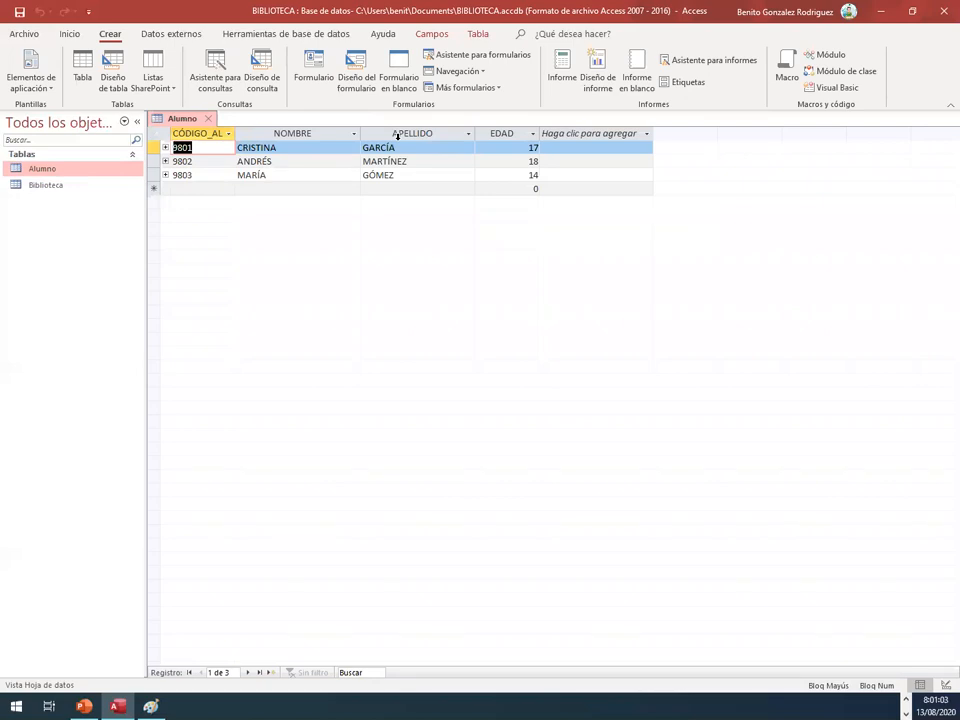
double_click(50, 187)
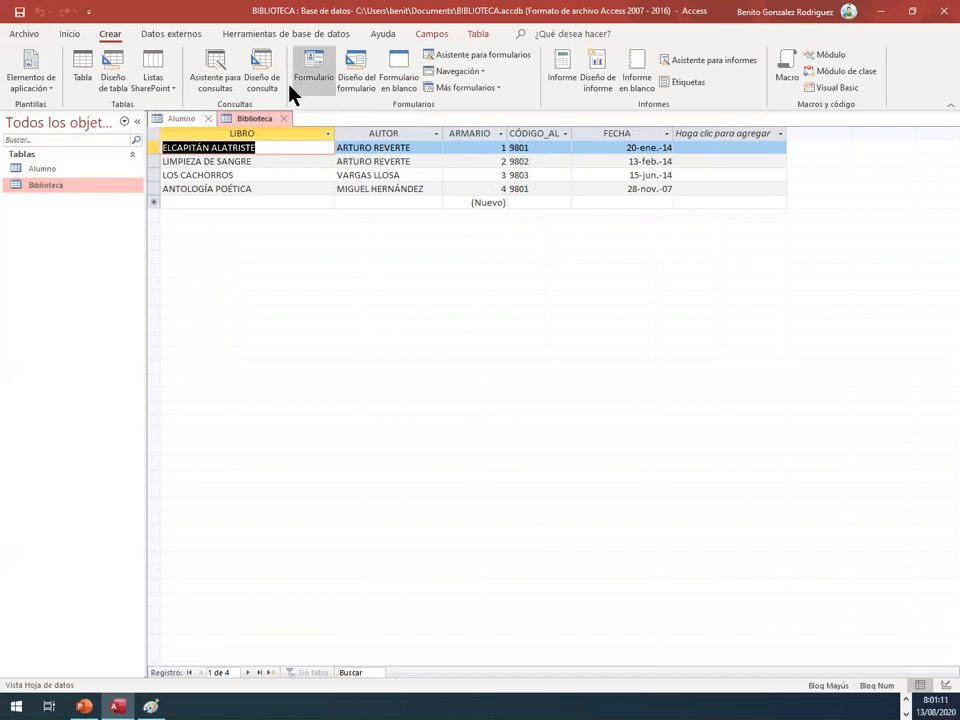
Step: Start a simple query with the query wizard, selecting all fields of the Biblioteca table except LIBRO
left_click(222, 79)
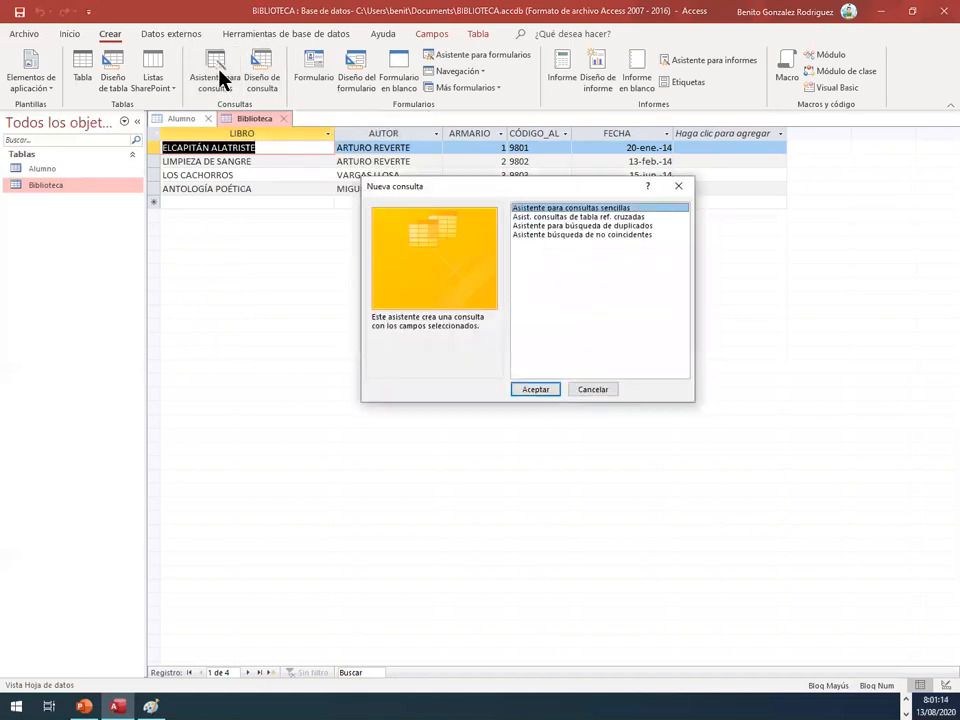
left_click(544, 394)
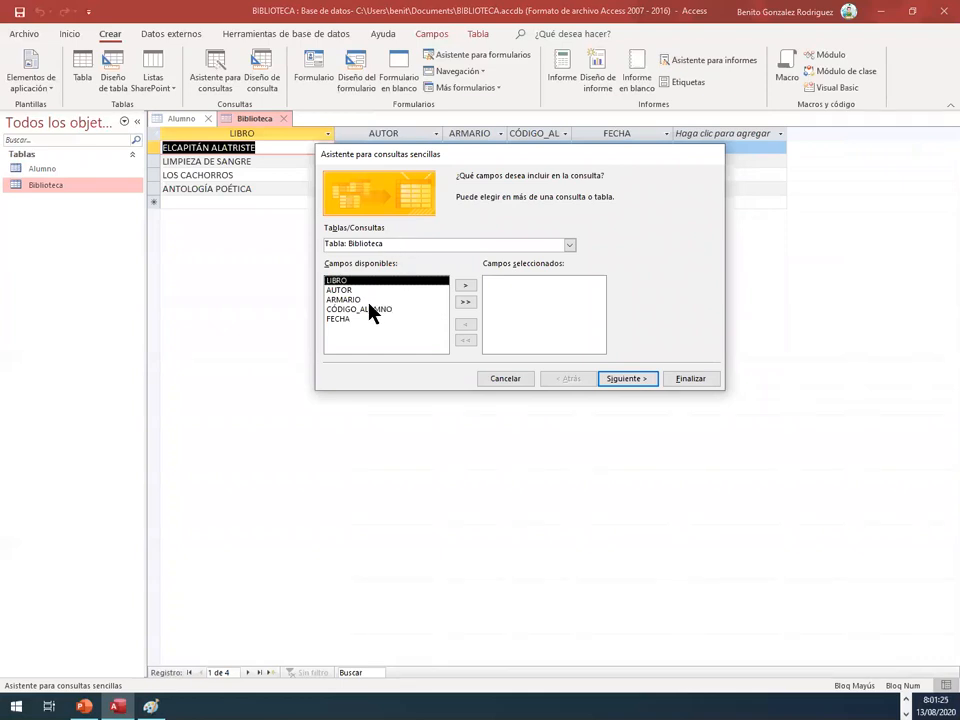
left_click(413, 291)
left_click(465, 302)
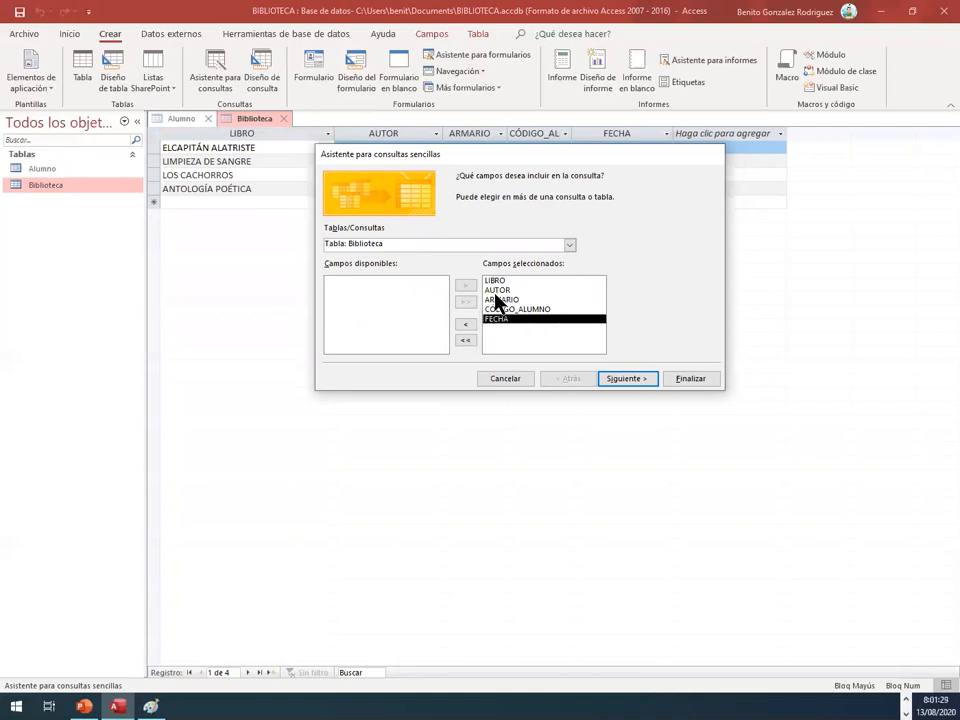
left_click(495, 281)
left_click(470, 324)
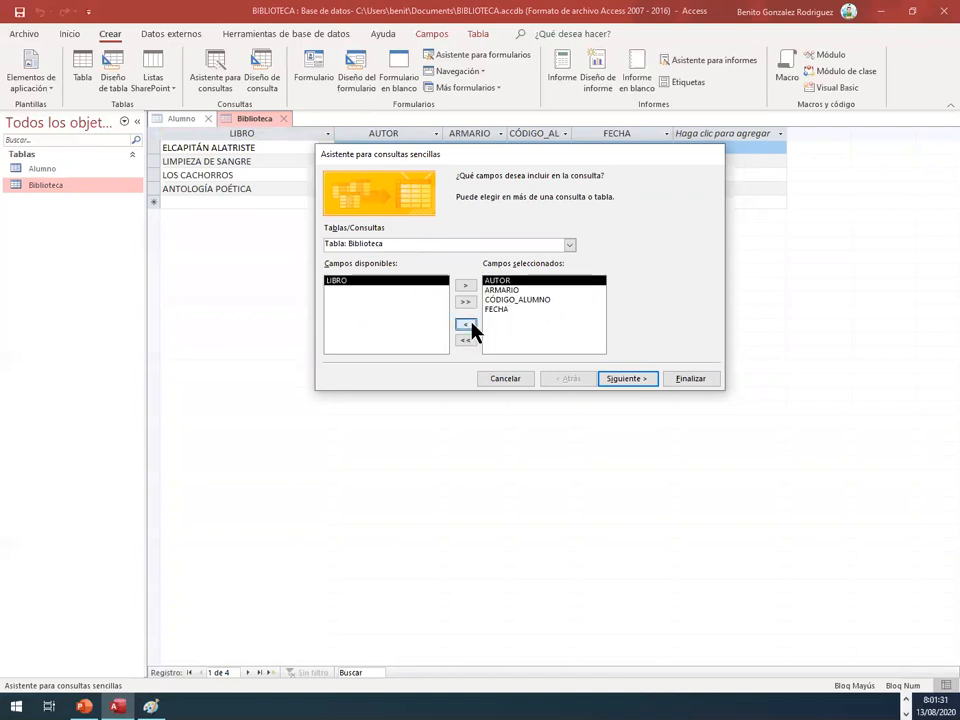
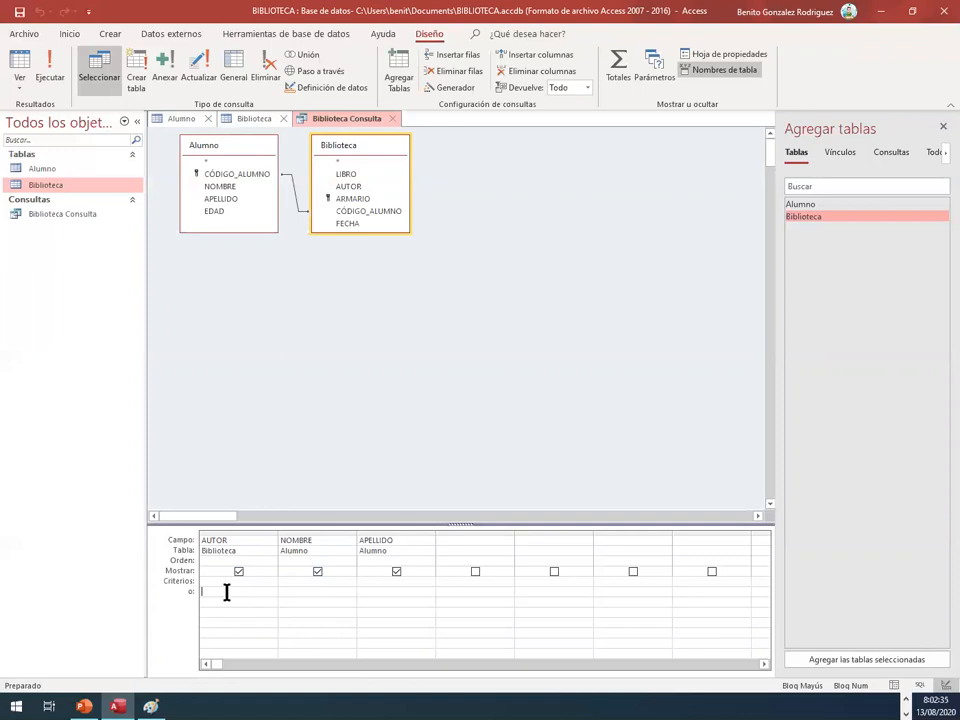
Step: Filter the query's AUTOR field with the criterion *reverte* and display the query in datasheet view
type("*reverte*")
left_click(300, 589)
right_click(325, 120)
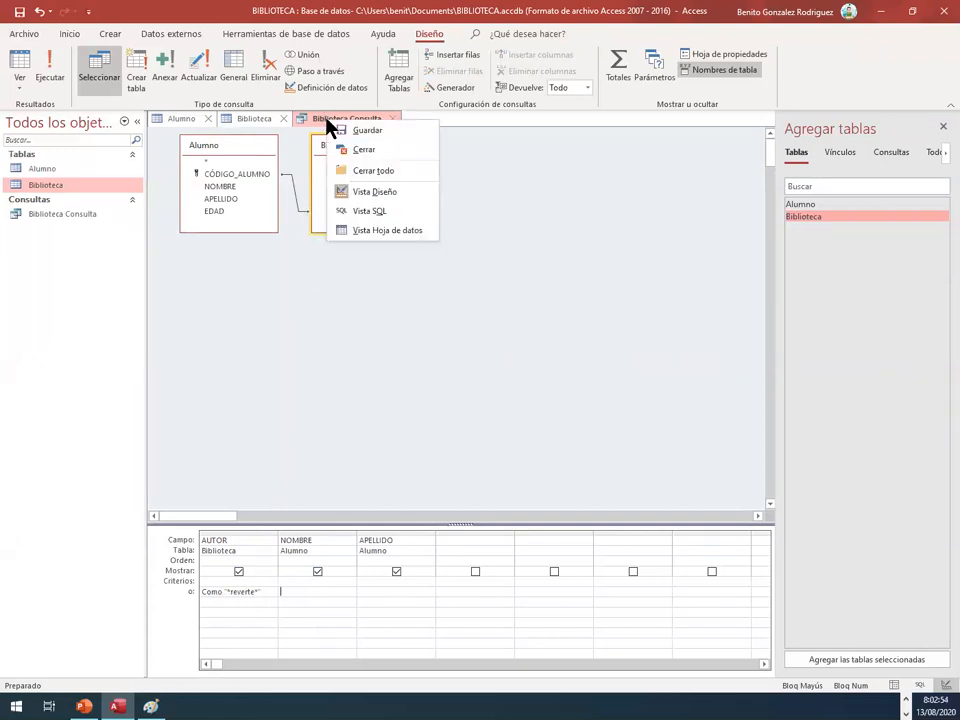
left_click(363, 232)
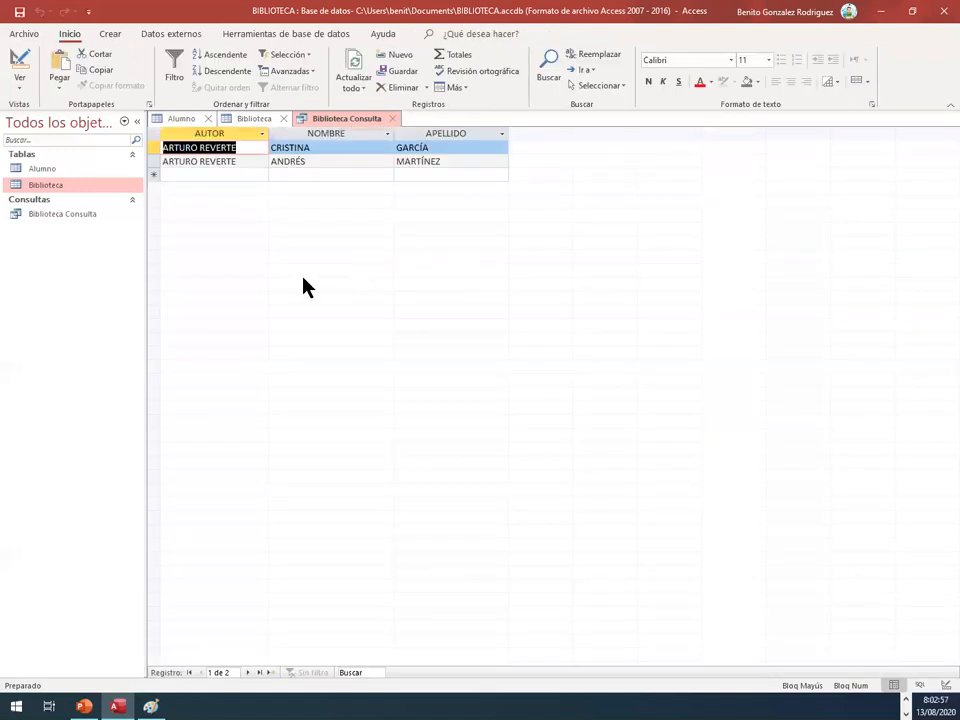
Step: Compare the query result with the records of the Biblioteca and Alumno tables, and close the query, saving its design changes
left_click(242, 122)
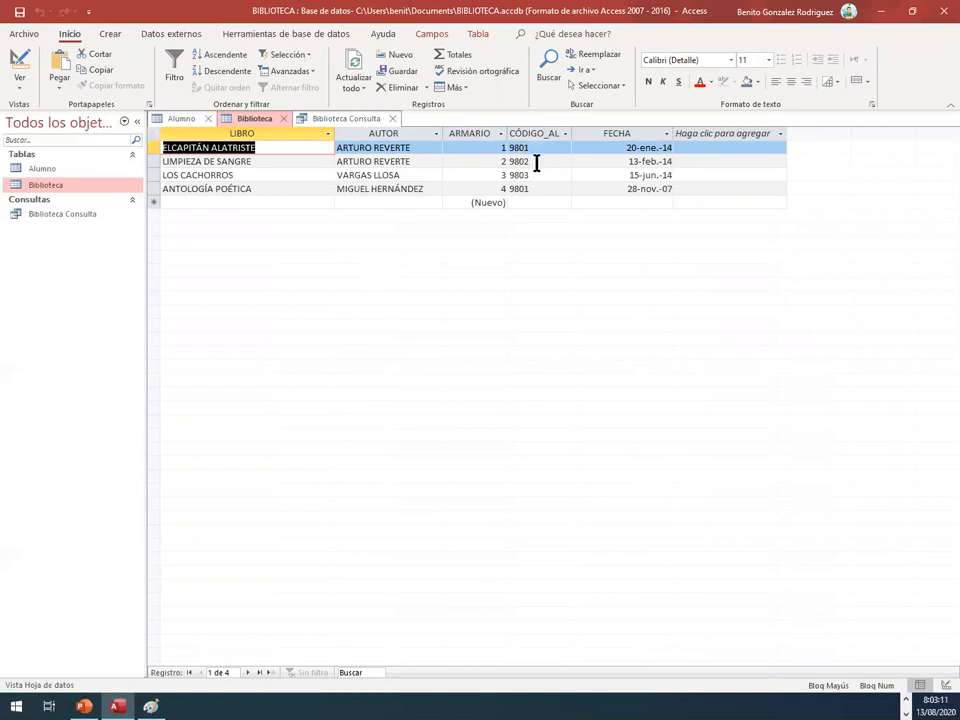
left_click(184, 120)
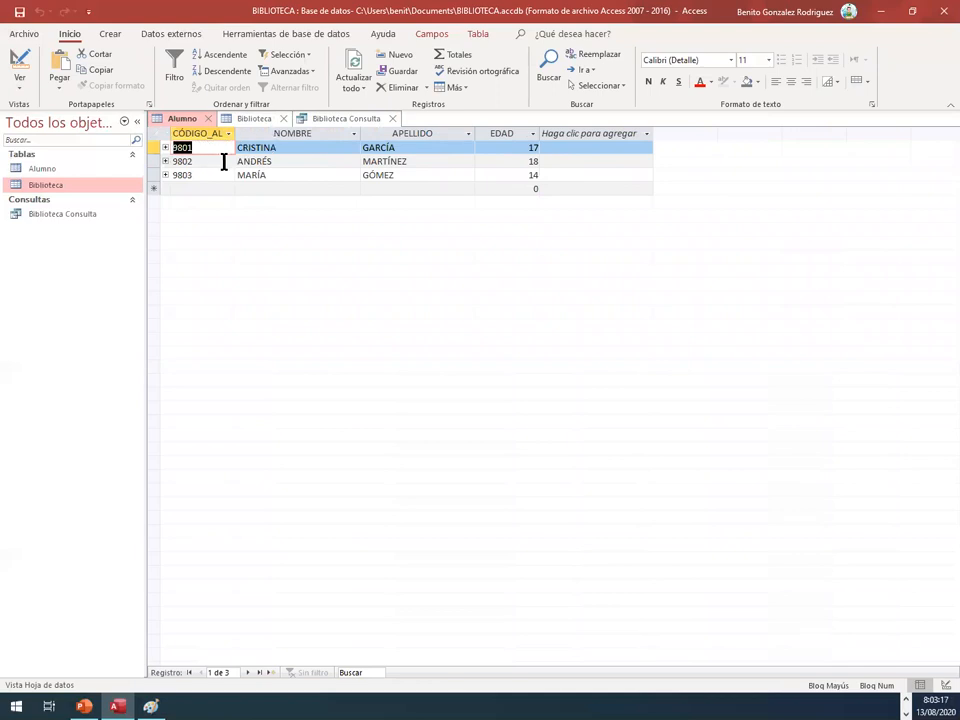
left_click(334, 119)
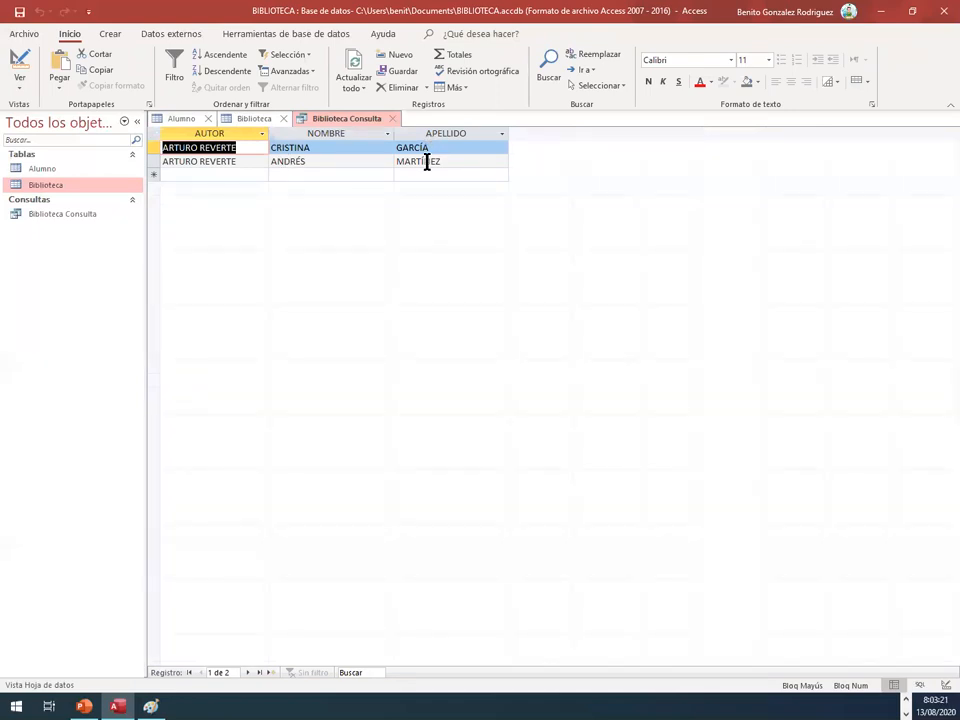
left_click(392, 119)
left_click(418, 390)
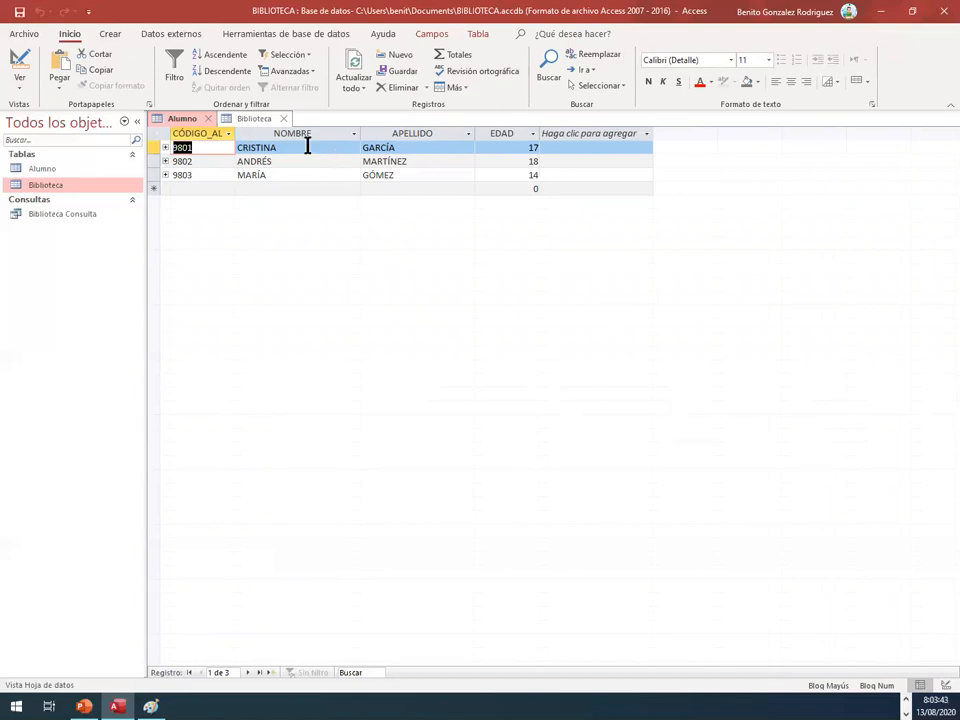
Step: Start a new simple query with the query wizard, selecting the NOMBRE, APELLIDO and EDAD fields of the Alumno table
left_click(112, 35)
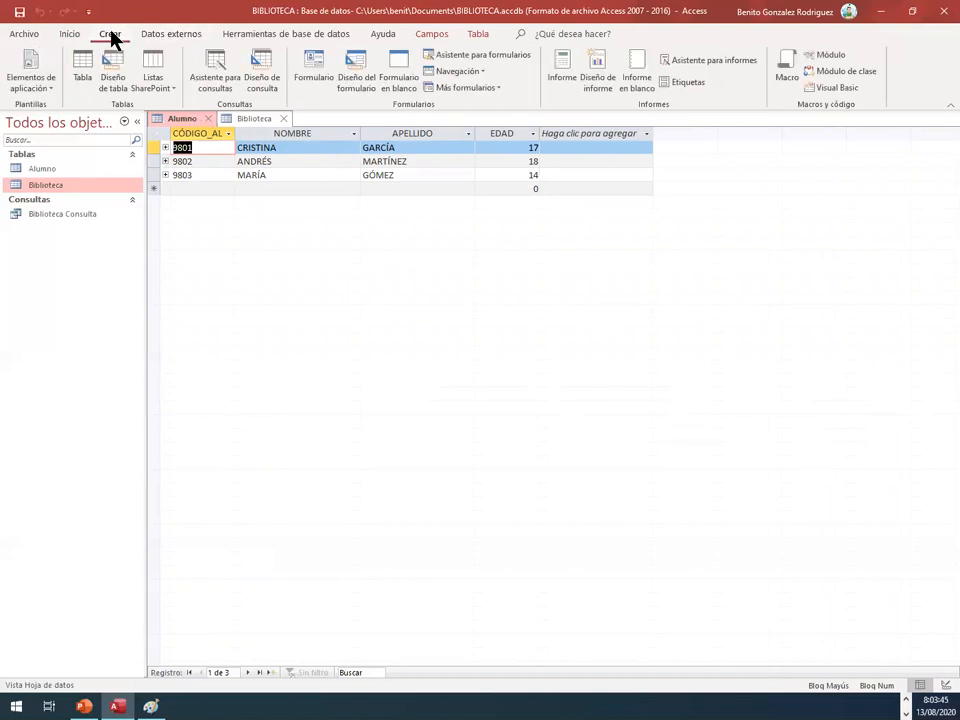
left_click(215, 68)
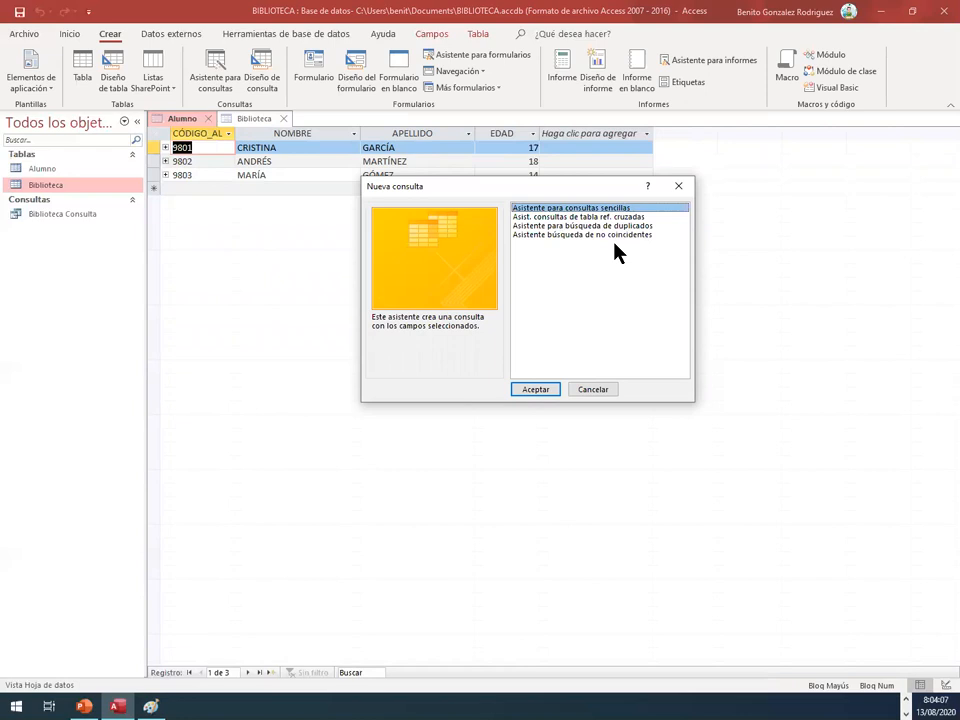
left_click(535, 390)
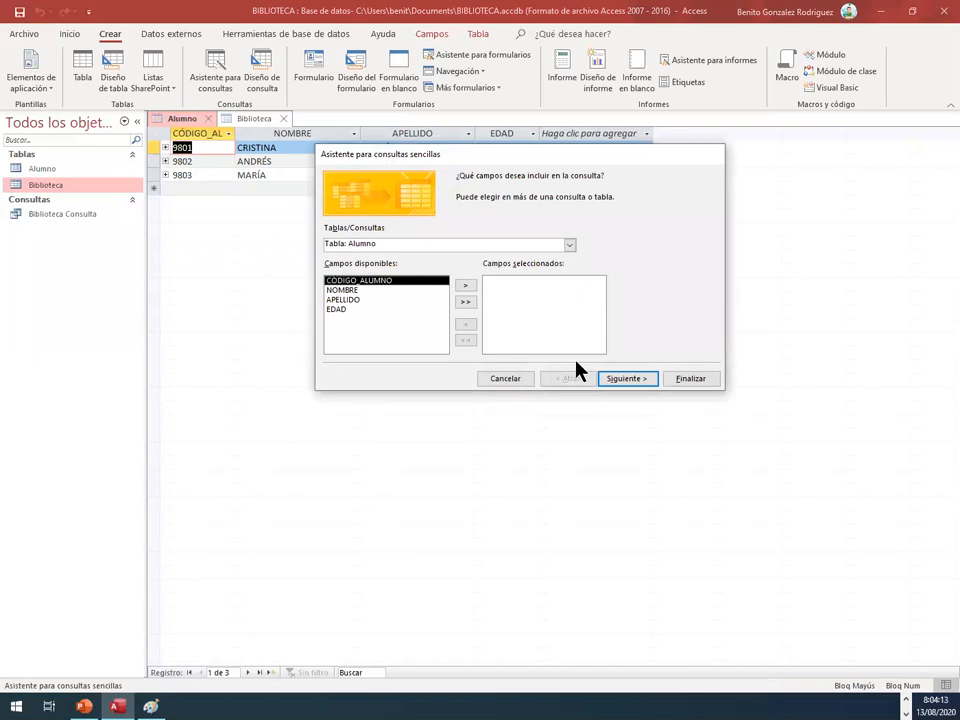
left_click(366, 290)
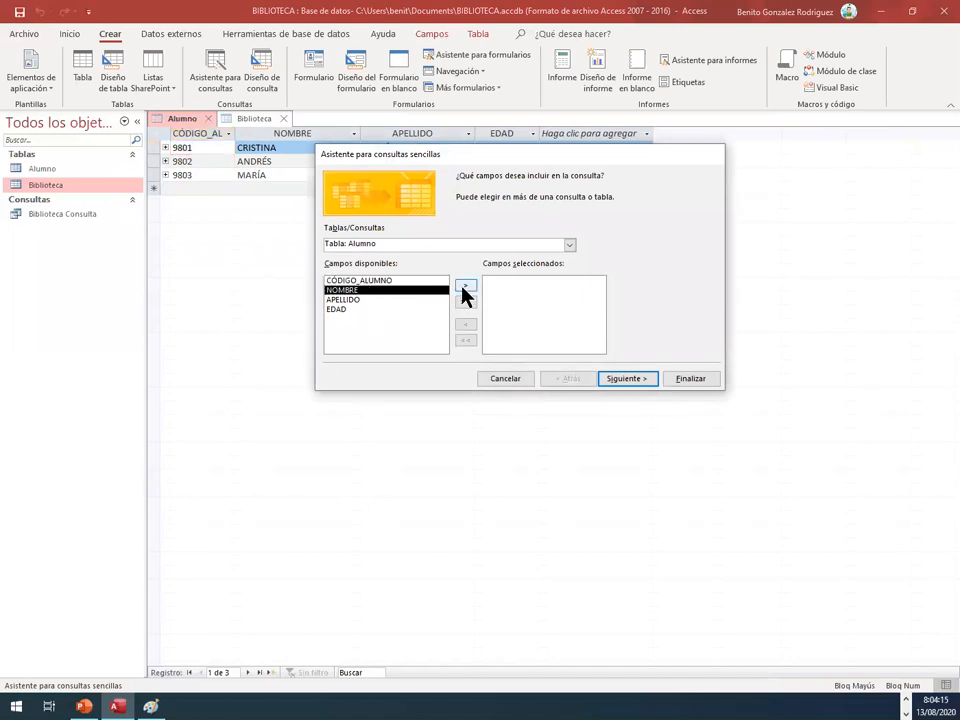
left_click(465, 286)
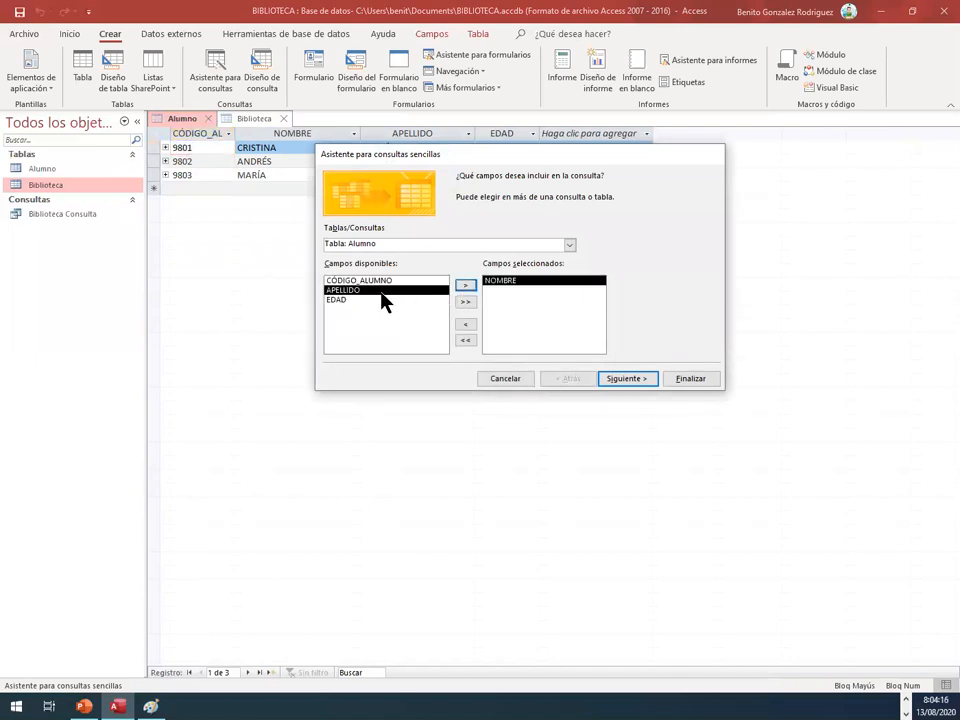
left_click(464, 286)
left_click(463, 287)
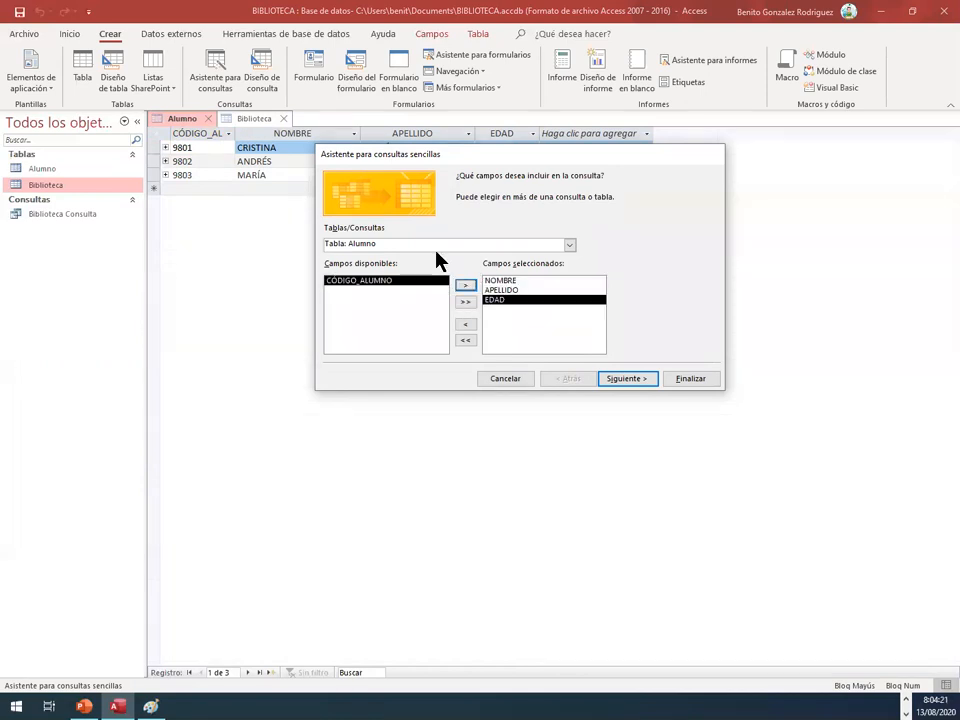
Step: Add the LIBRO field of the Biblioteca table and finish the wizard as a detail query opened to view its information
left_click(569, 246)
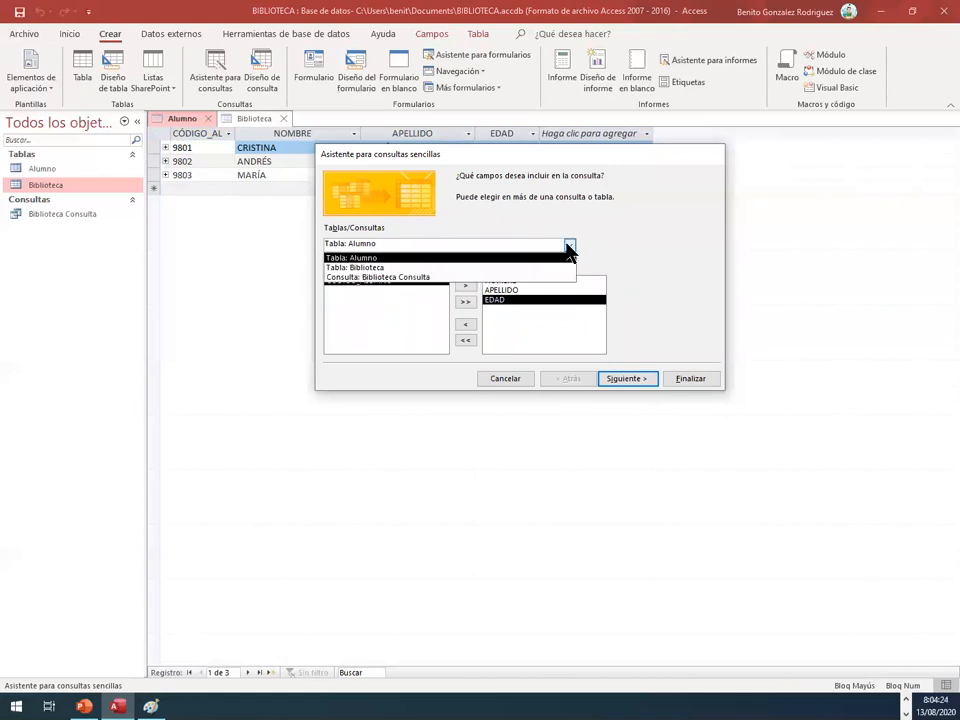
left_click(510, 268)
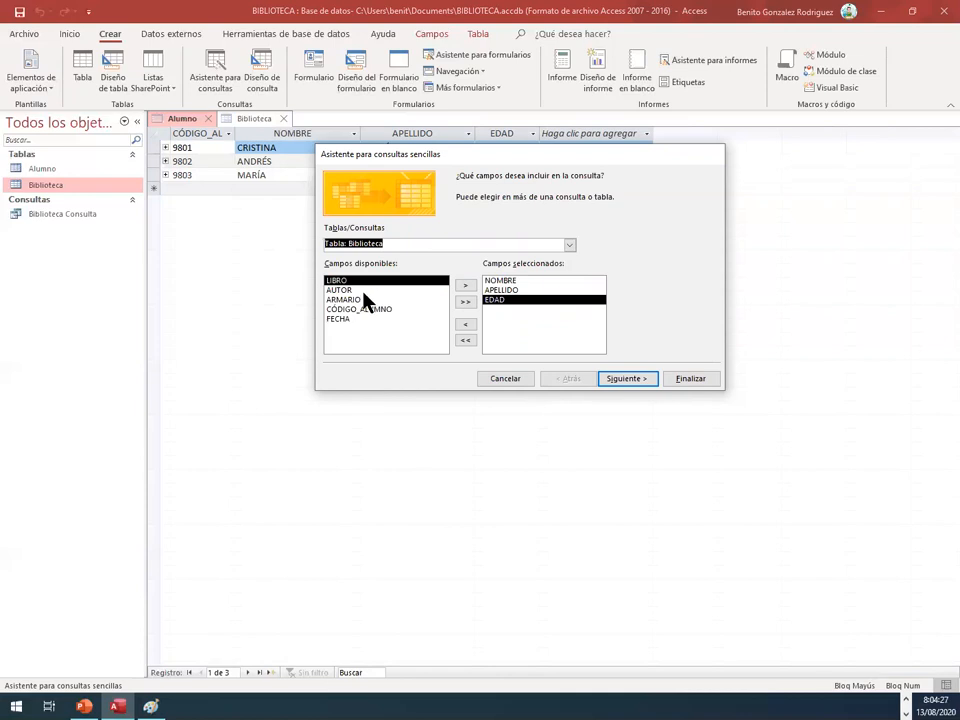
left_click(465, 285)
left_click(569, 245)
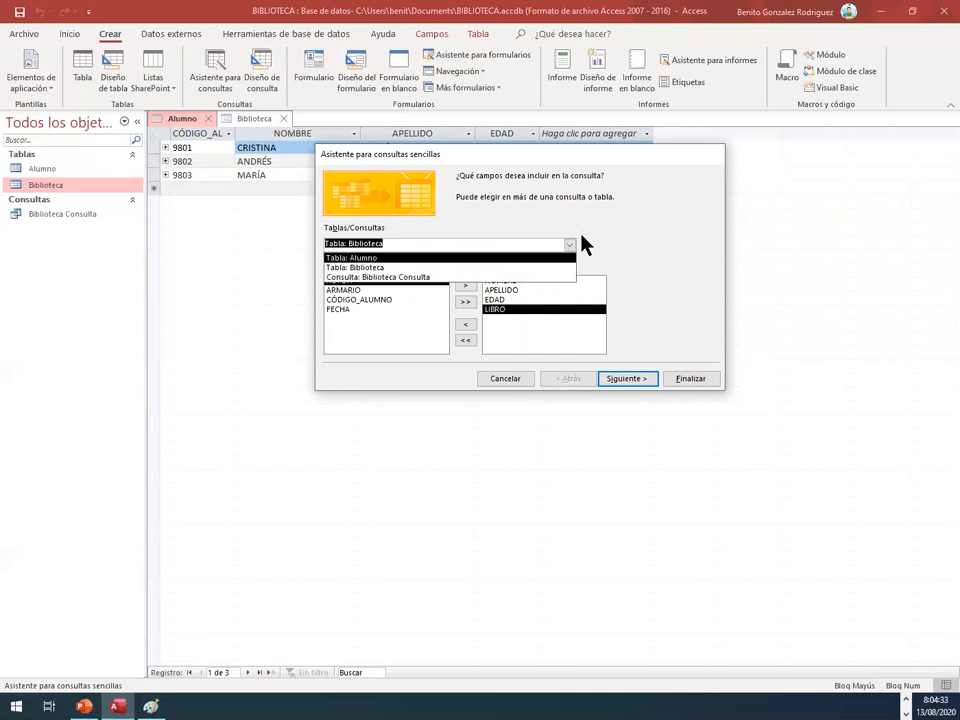
left_click(607, 240)
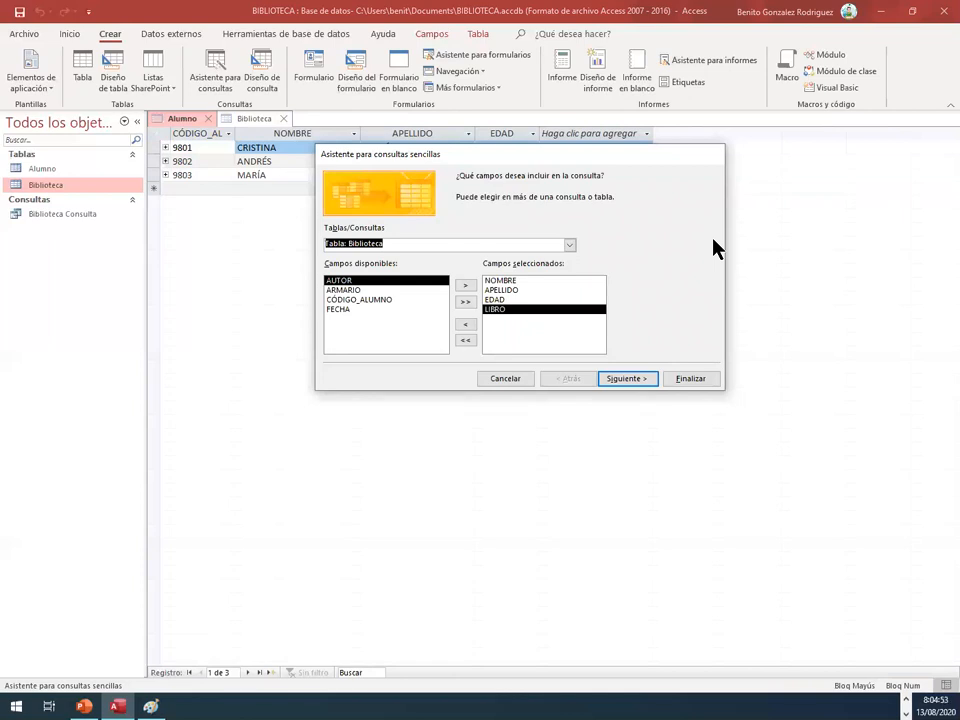
left_click(616, 382)
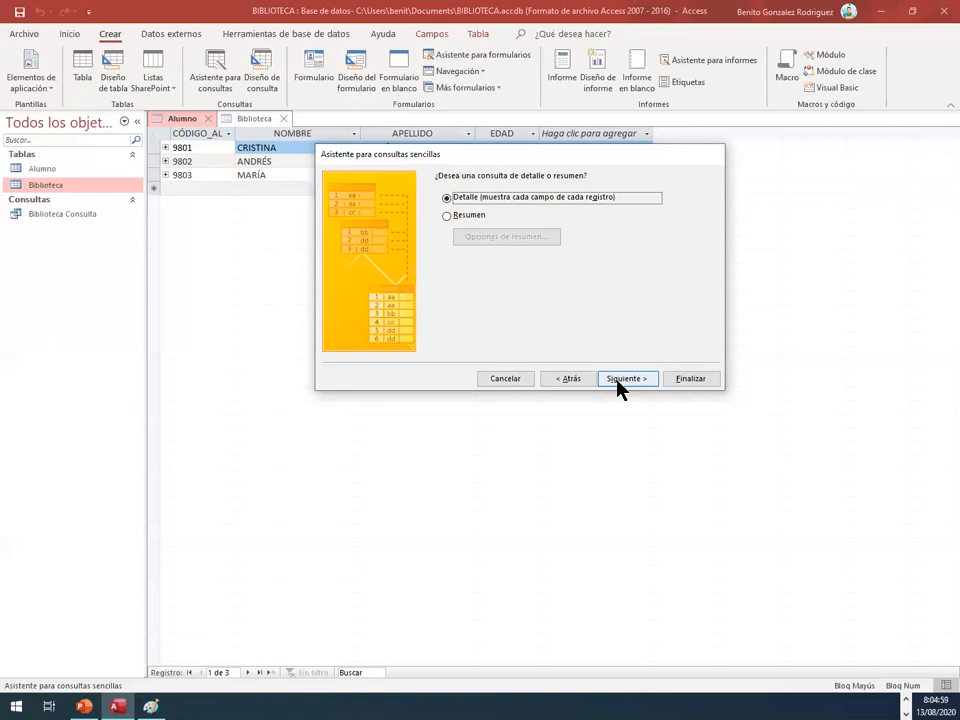
left_click(617, 382)
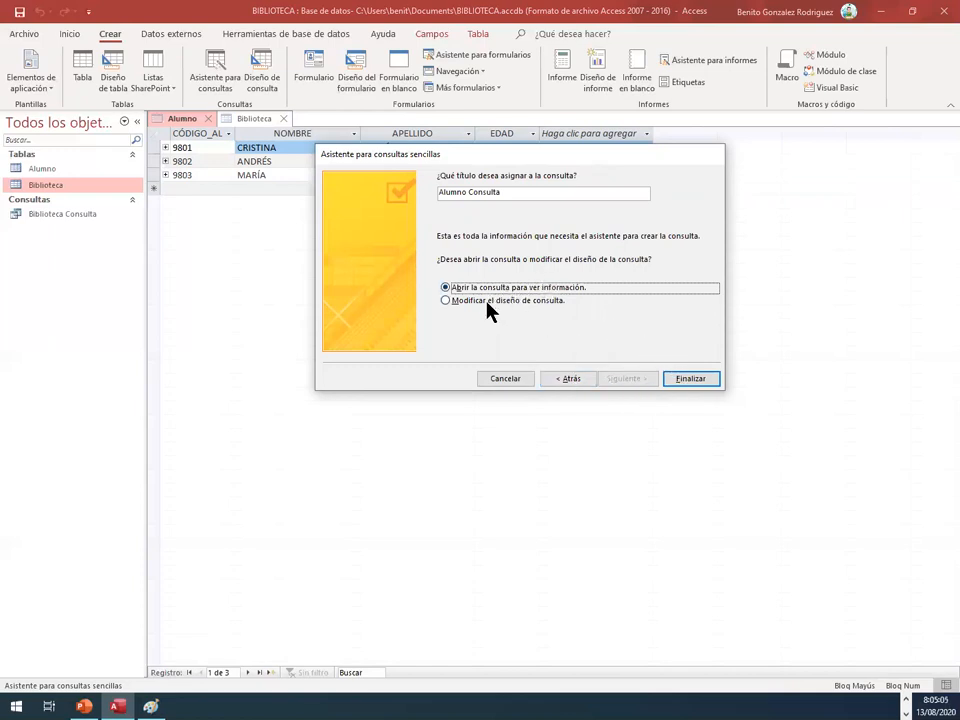
left_click(698, 384)
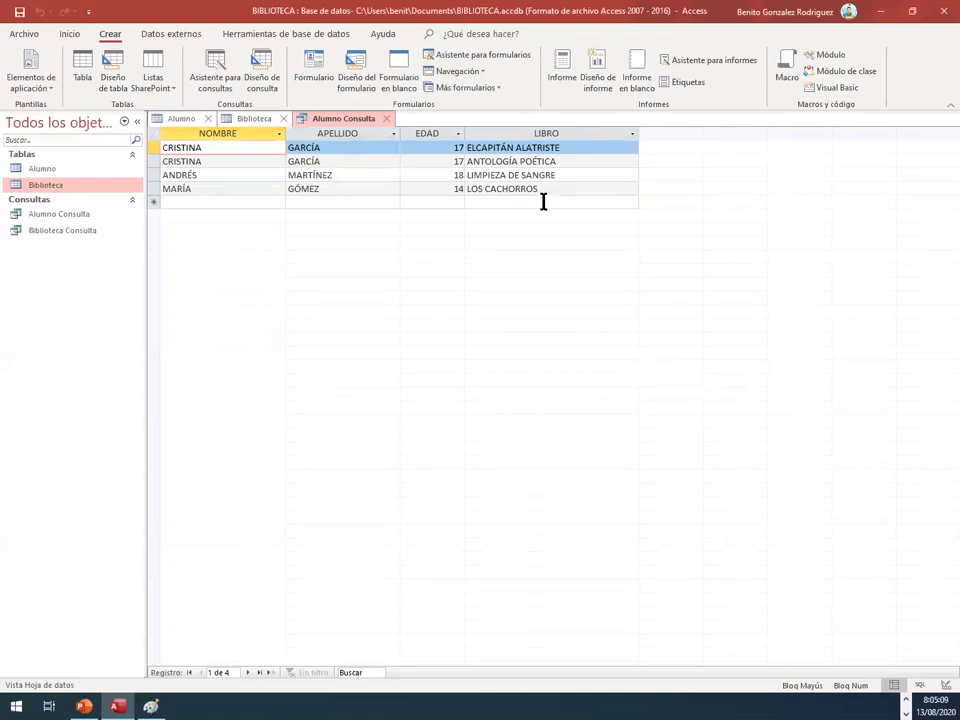
Step: In the Alumno Consulta design, filter the APELLIDO field with the criterion *EZ and display the query in datasheet view
left_click(350, 126)
right_click(350, 124)
left_click(369, 192)
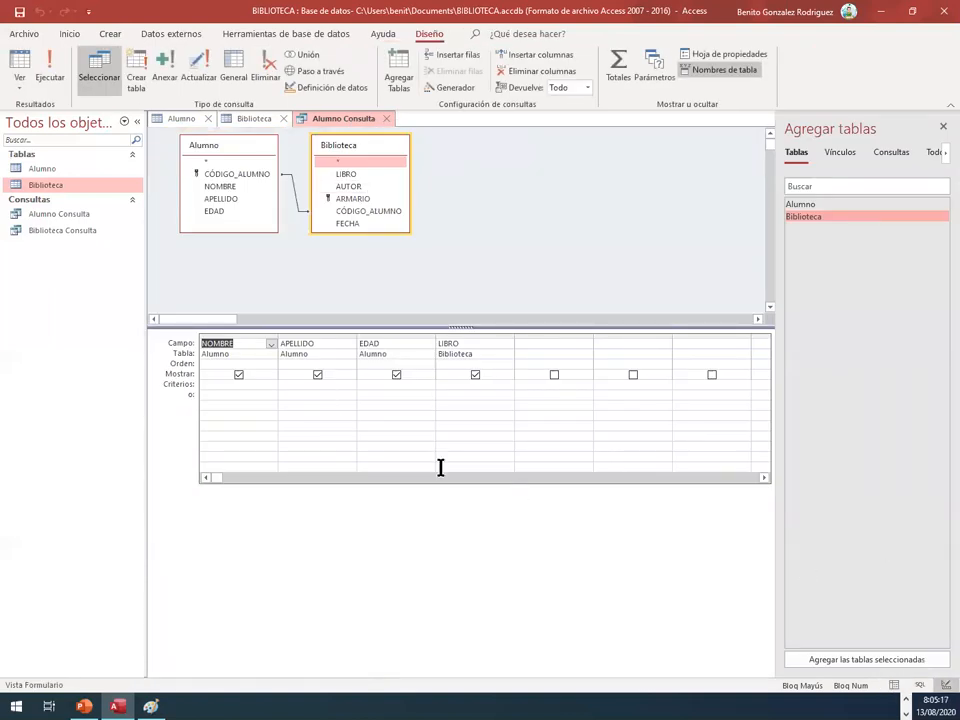
left_click(288, 381)
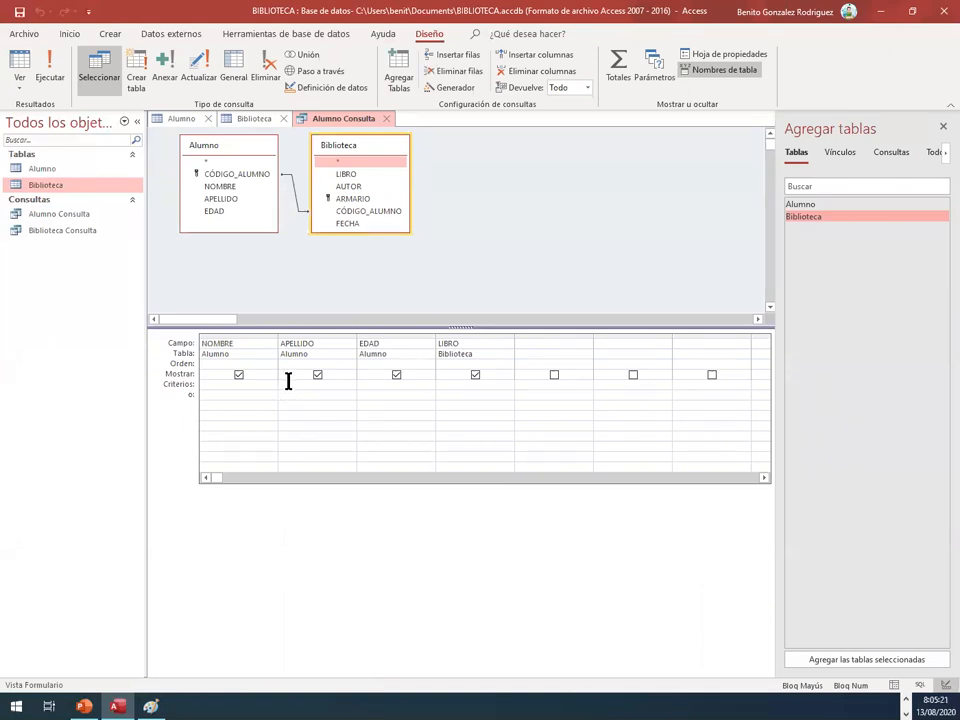
type("*EZ")
left_click(317, 393)
right_click(335, 120)
left_click(382, 231)
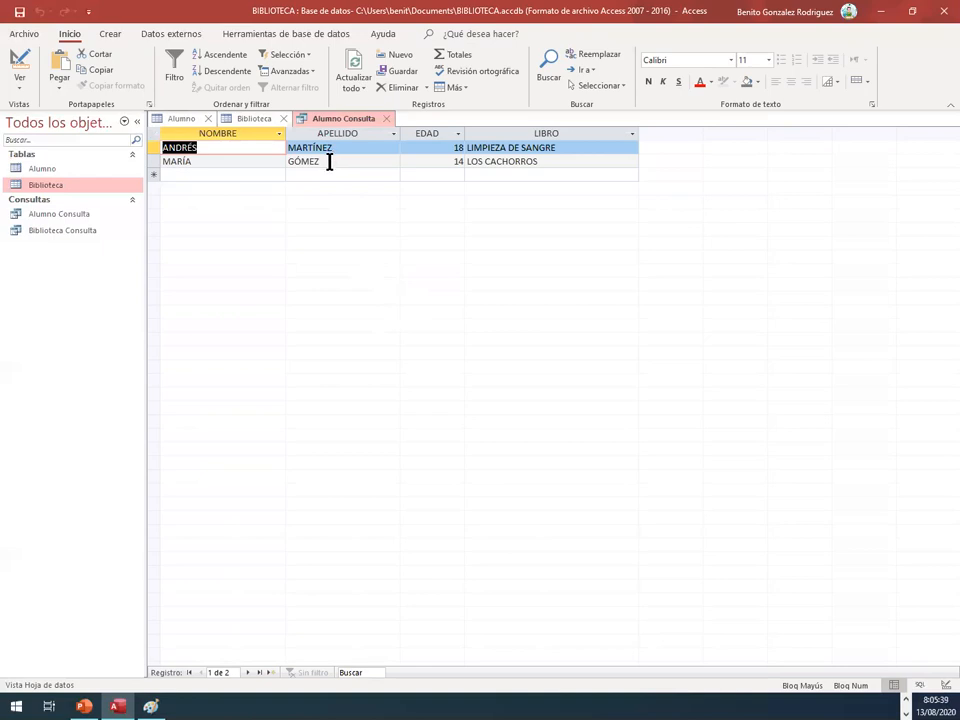
Step: Check the Alumno Consulta result against the Alumno and Biblioteca tables, and close the query, saving its design changes
left_click(175, 119)
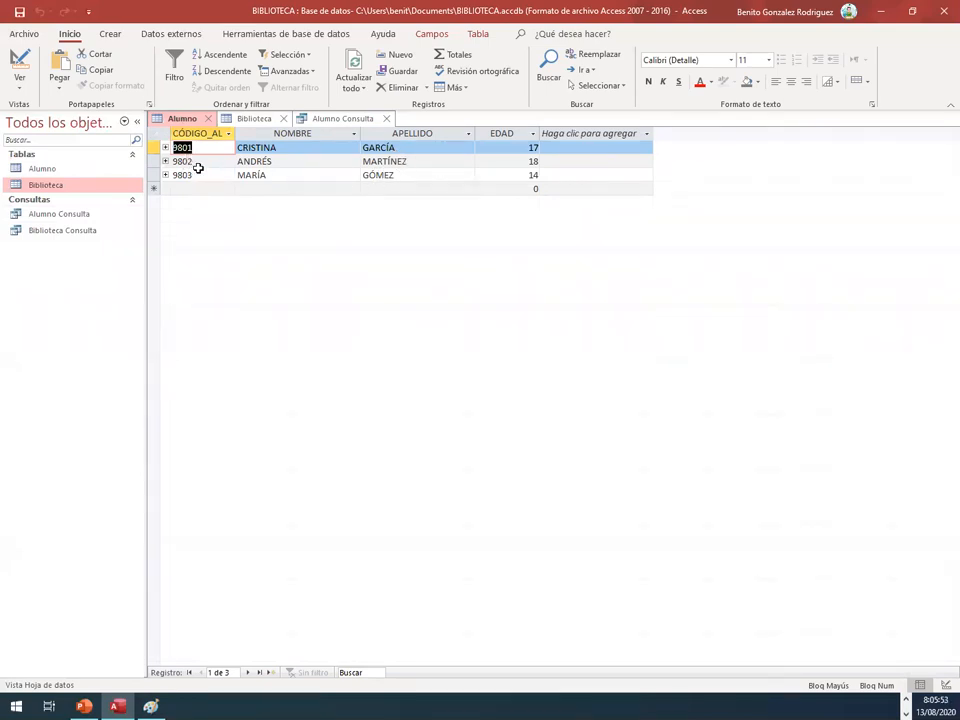
left_click(250, 118)
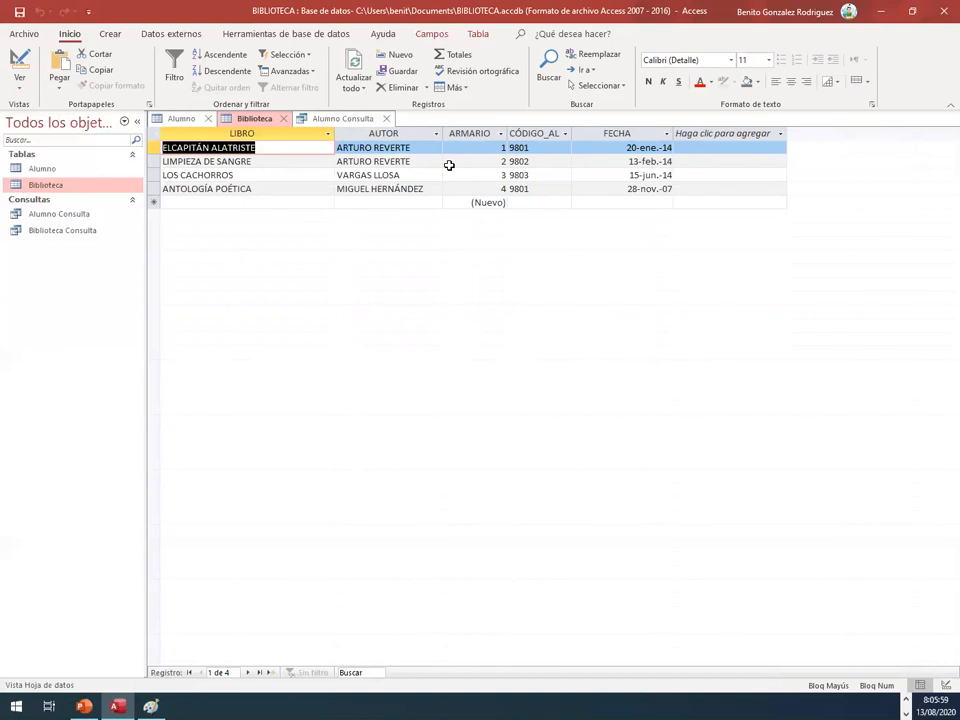
left_click(332, 121)
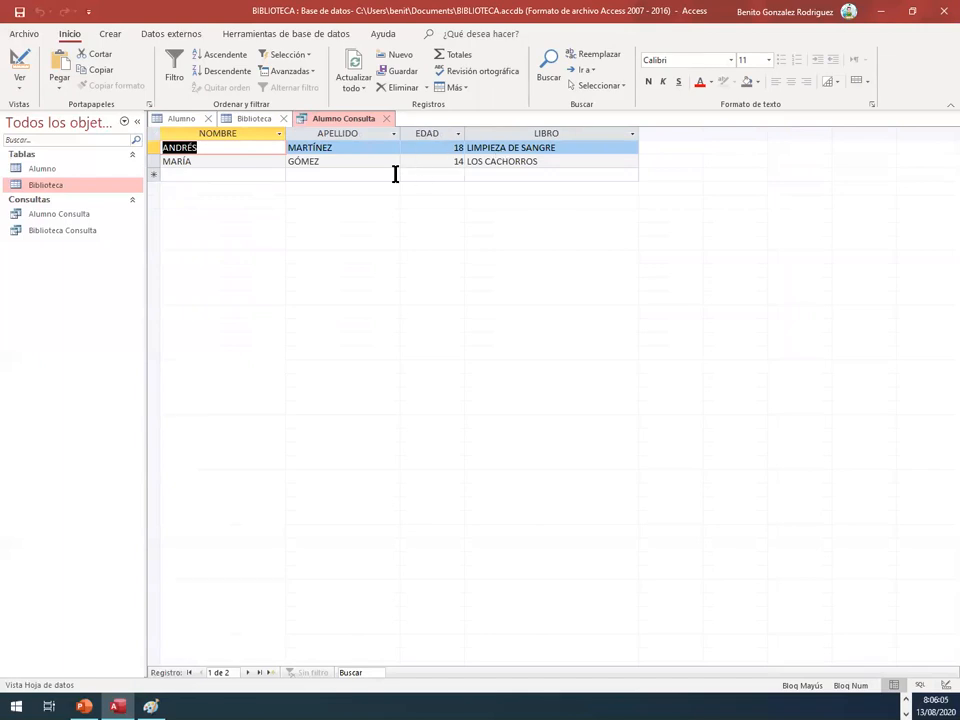
left_click(195, 118)
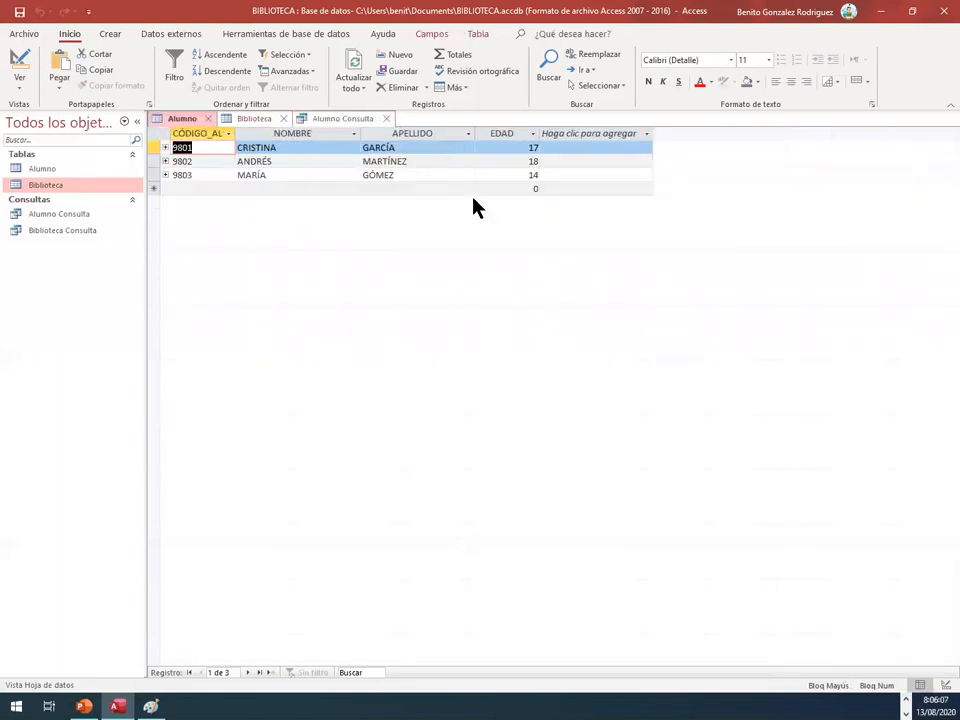
left_click(386, 118)
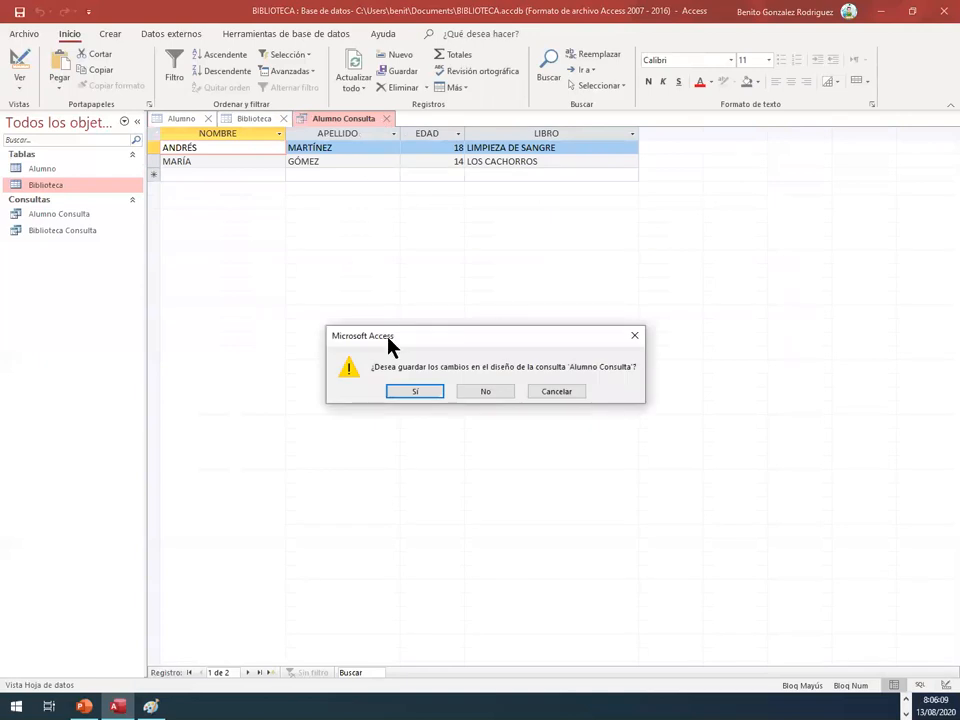
left_click(417, 393)
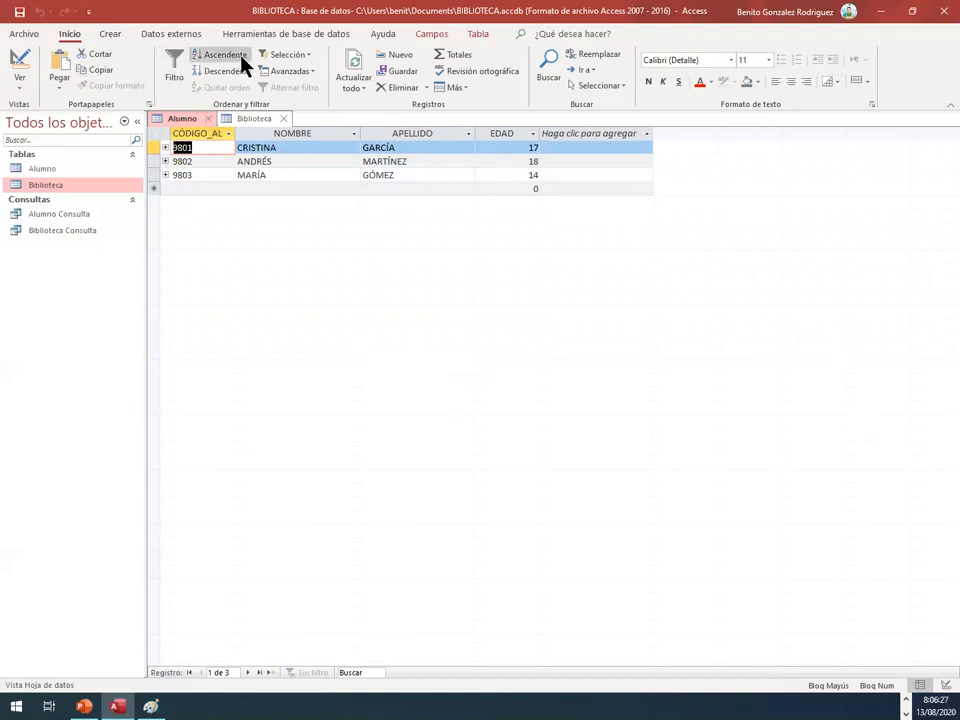
Step: Start a new simple query with the query wizard, selecting the EDAD field of the Alumno table
left_click(104, 34)
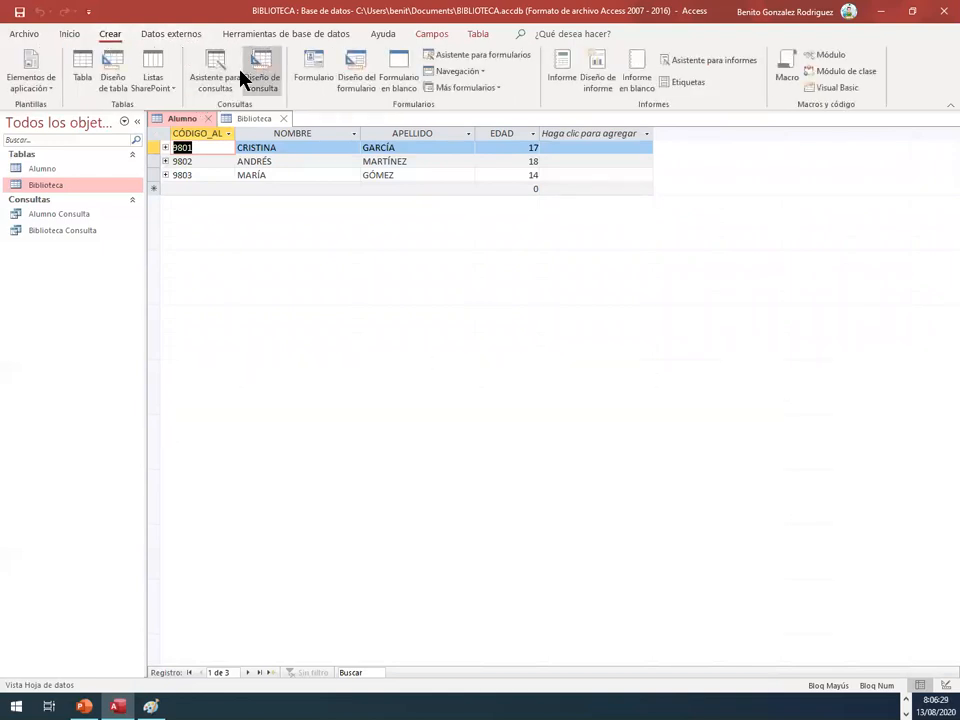
left_click(214, 72)
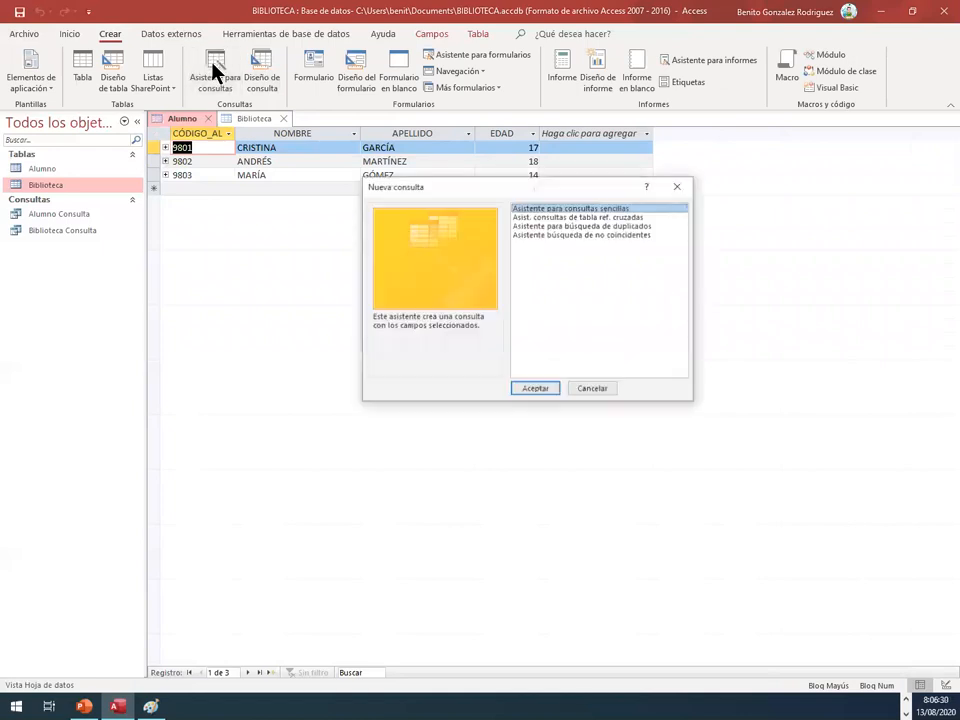
left_click(536, 390)
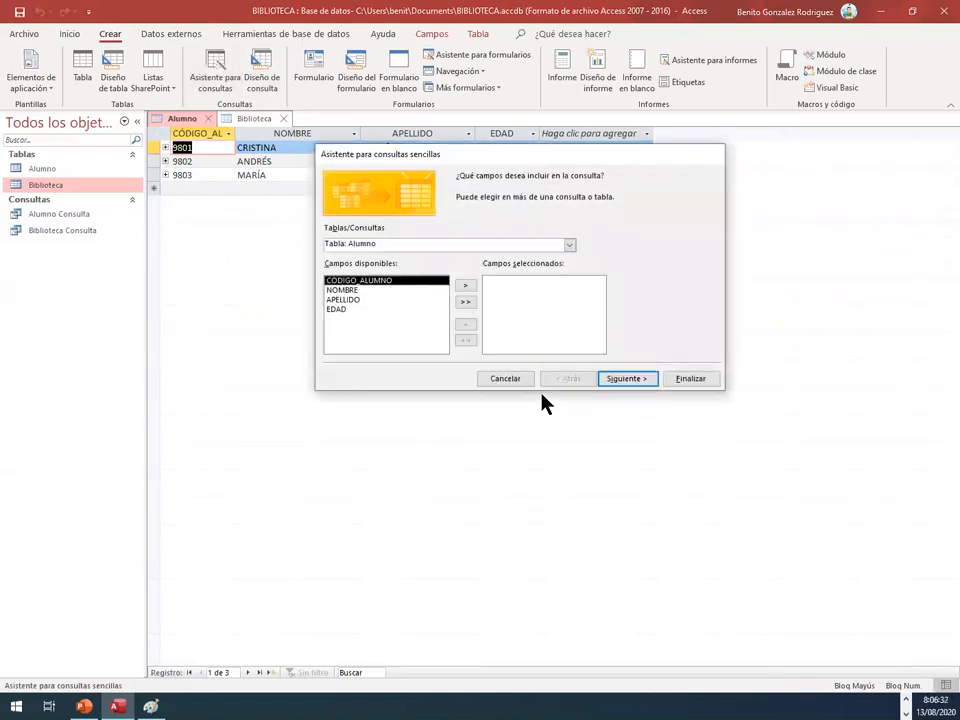
left_click(368, 310)
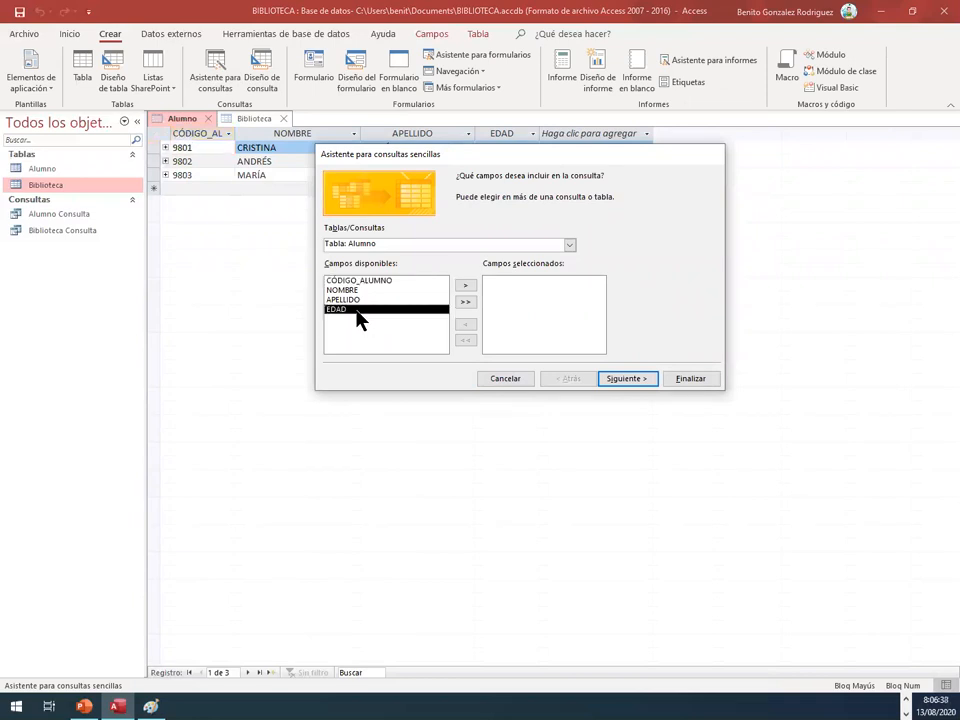
left_click(464, 287)
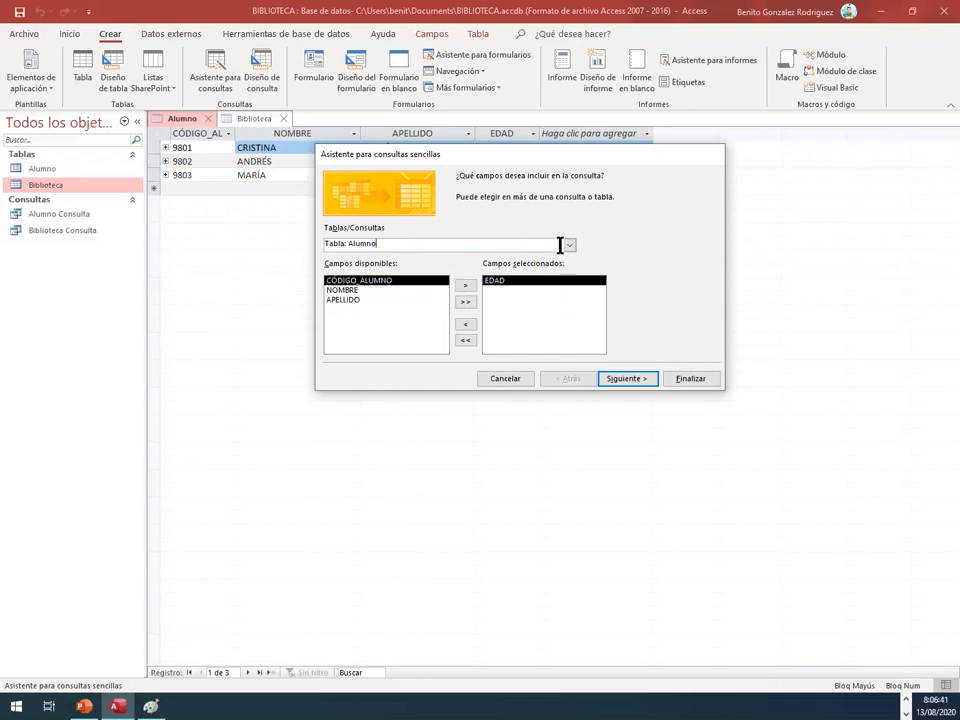
Step: Add the LIBRO and AUTOR fields of the Biblioteca table and finish the wizard as a detail query opened for design changes
left_click(566, 245)
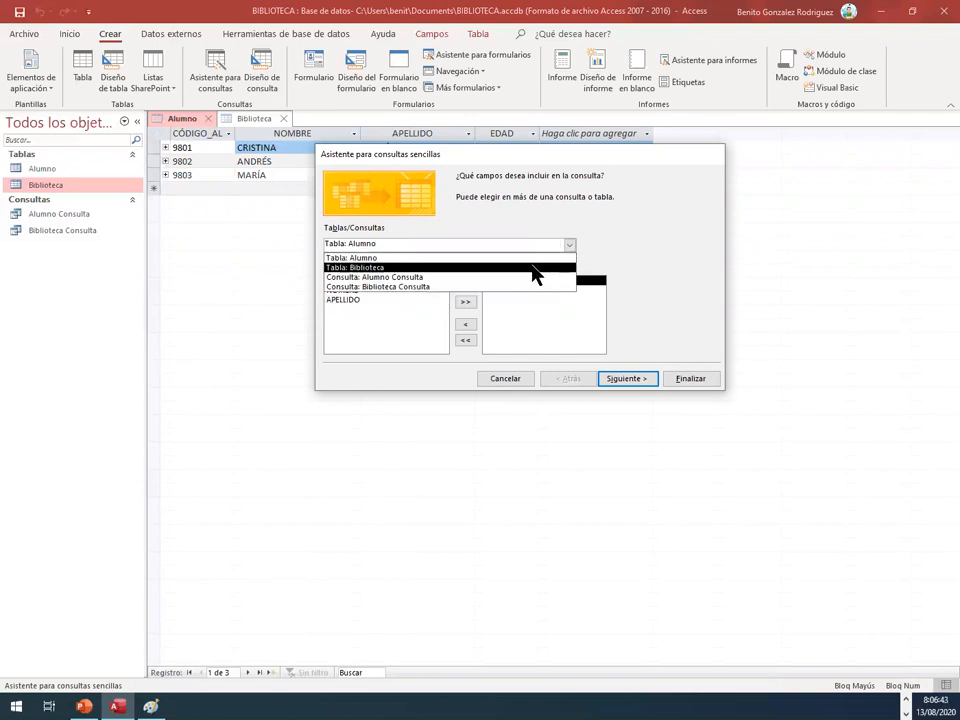
left_click(533, 268)
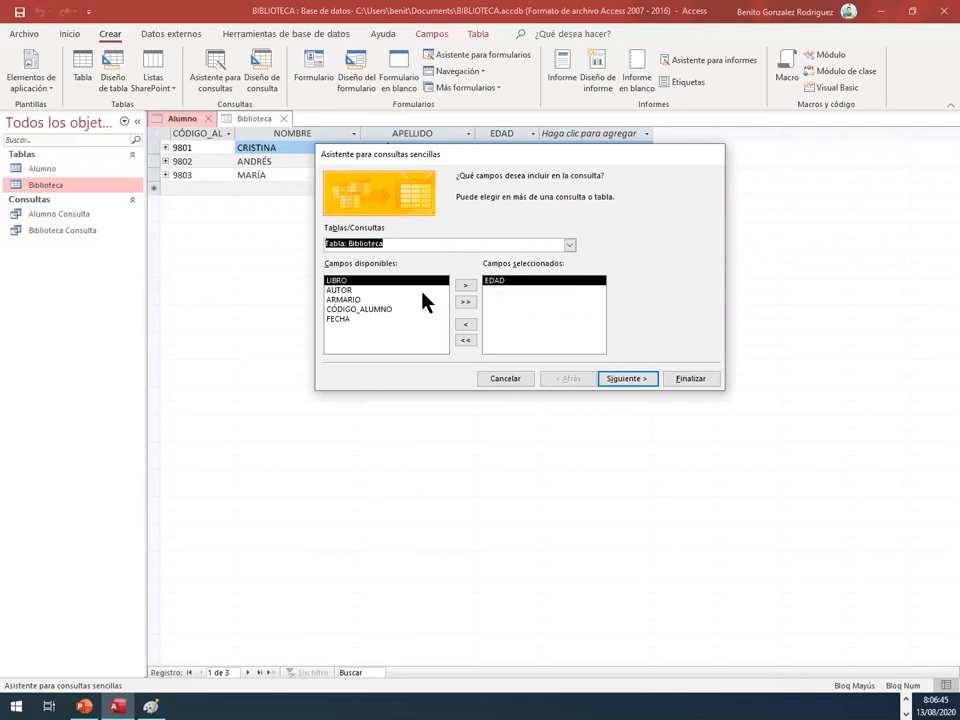
left_click(465, 285)
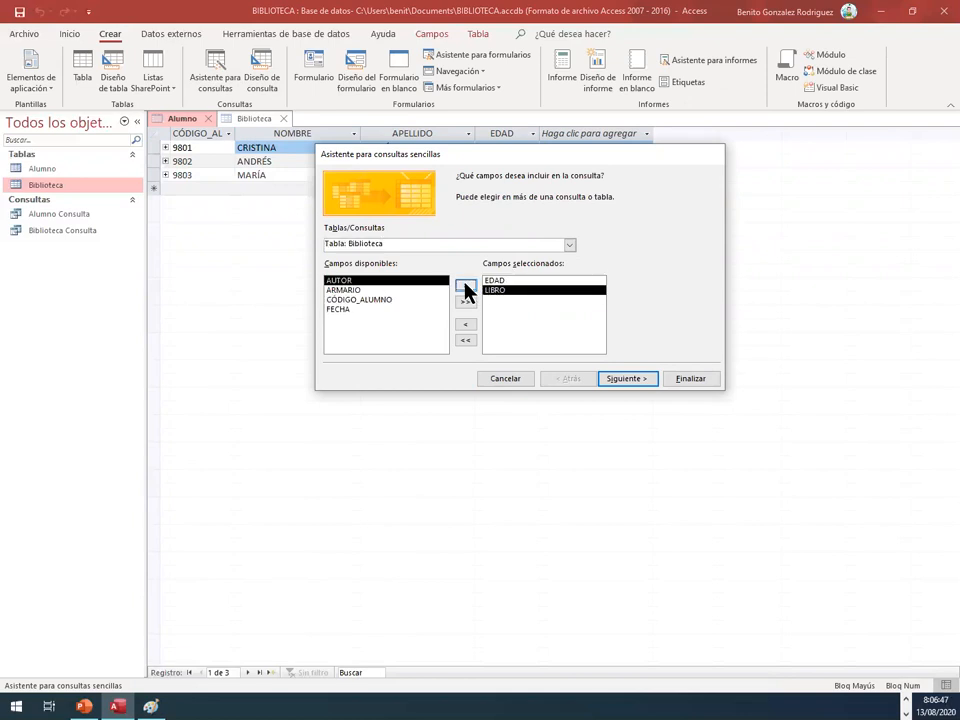
left_click(465, 285)
left_click(615, 379)
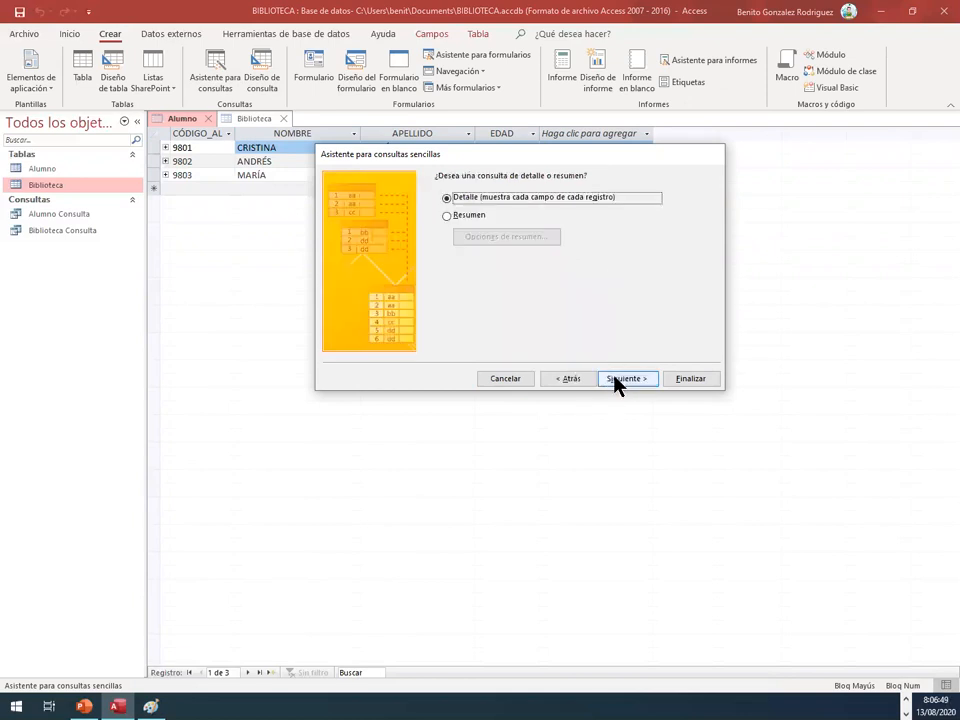
left_click(615, 379)
left_click(508, 301)
left_click(680, 380)
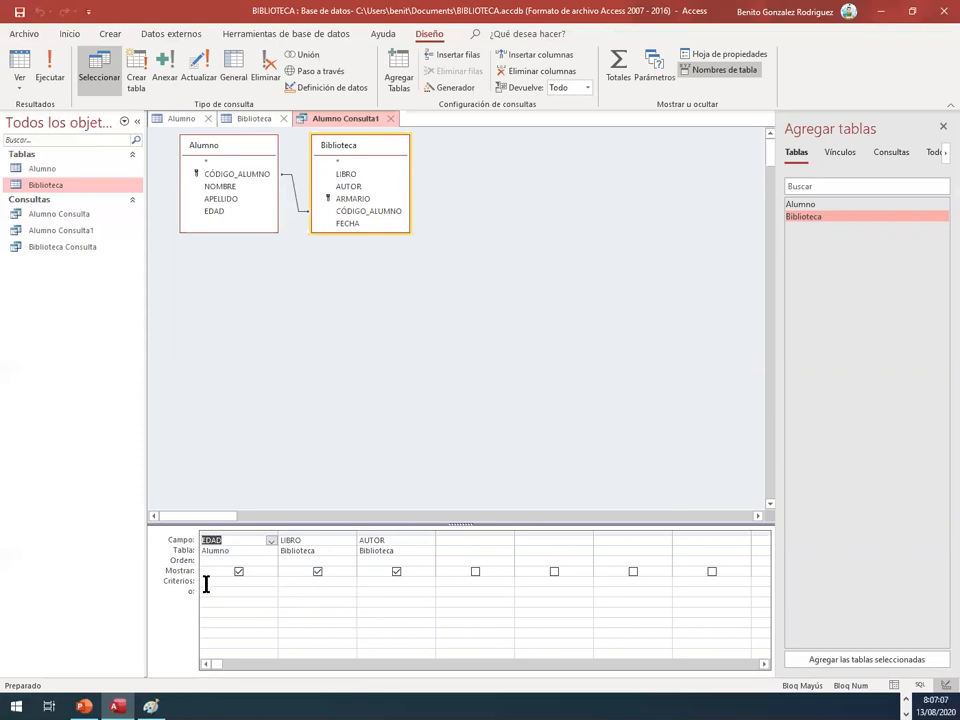
Step: Filter the EDAD field with the criterion >=16, hide that field from the results, and display the query in datasheet view
left_click(206, 584)
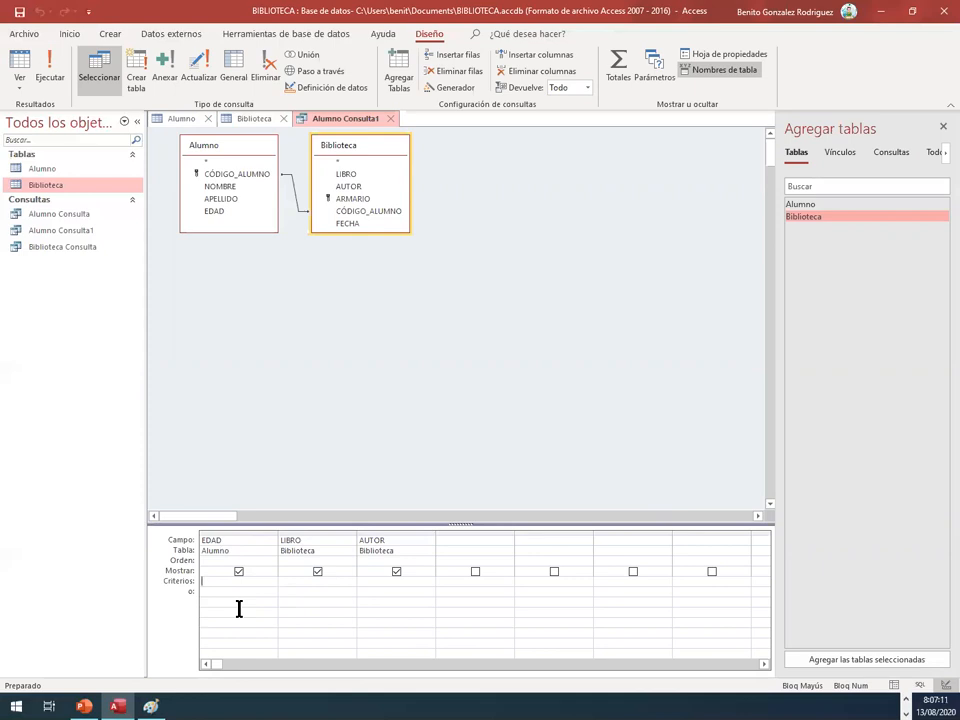
type(">=16")
left_click(272, 600)
left_click(306, 581)
left_click(238, 572)
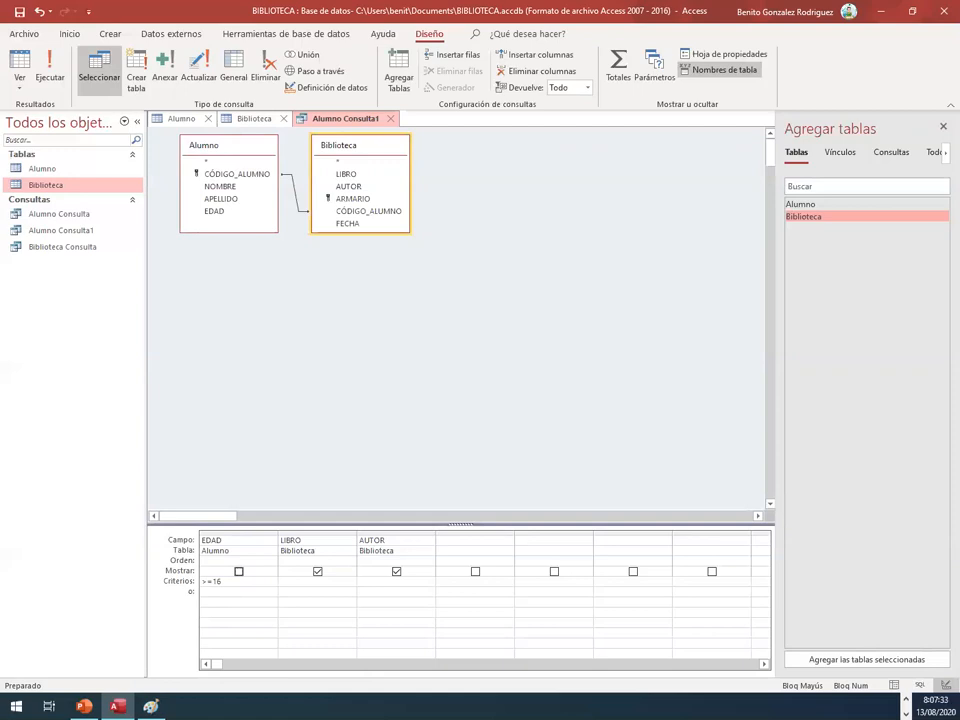
right_click(340, 127)
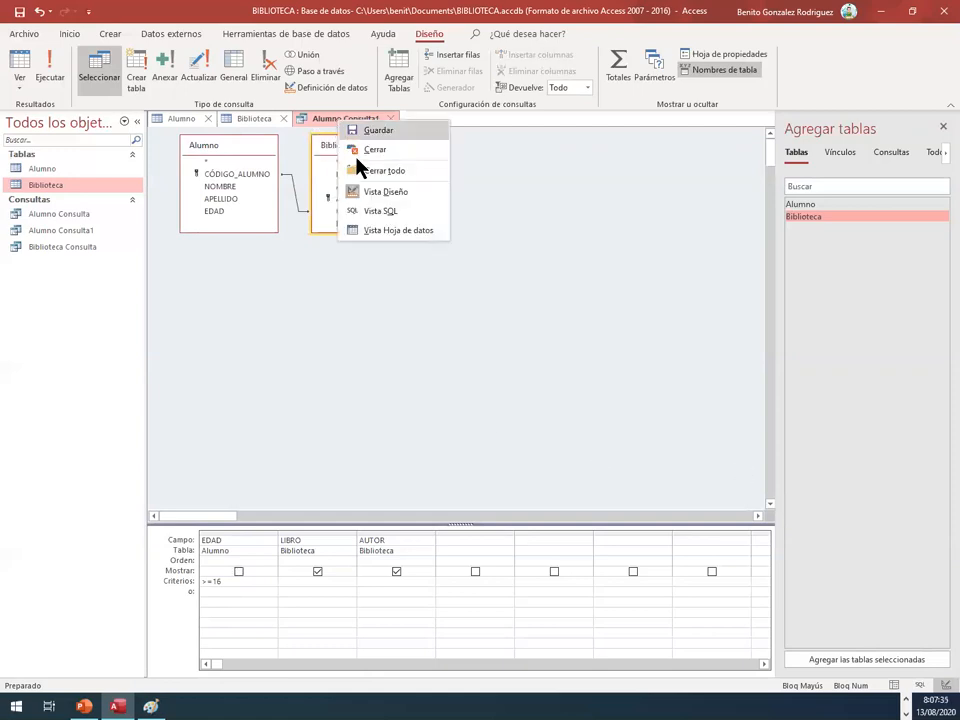
left_click(378, 231)
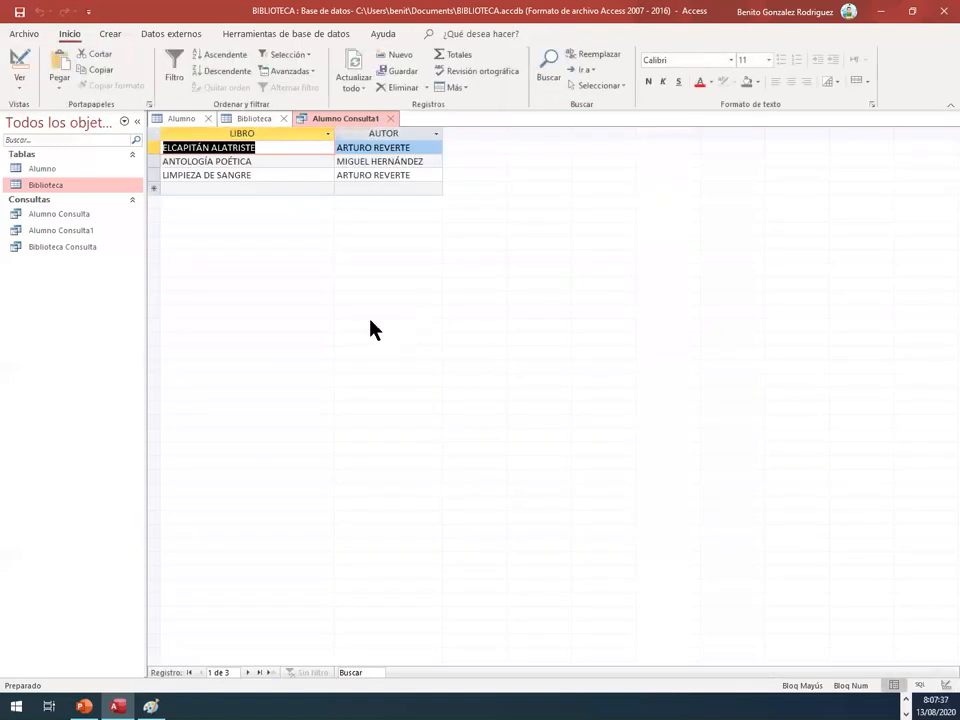
Step: Check the Alumno Consulta1 result against the Alumno and Biblioteca tables, and close the query, saving its design changes
left_click(186, 126)
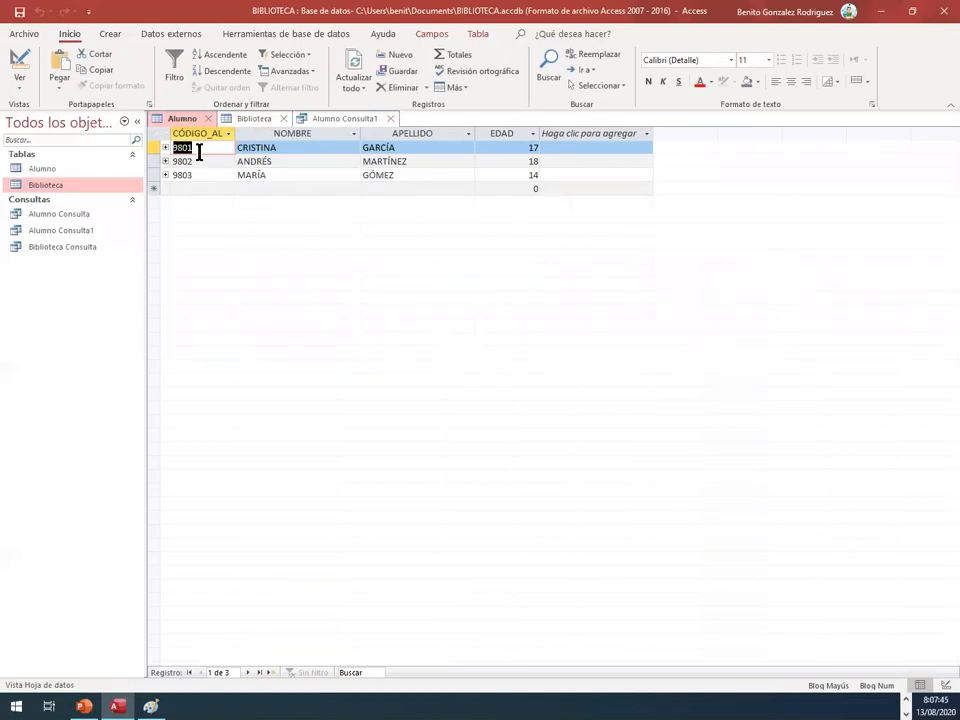
left_click(243, 122)
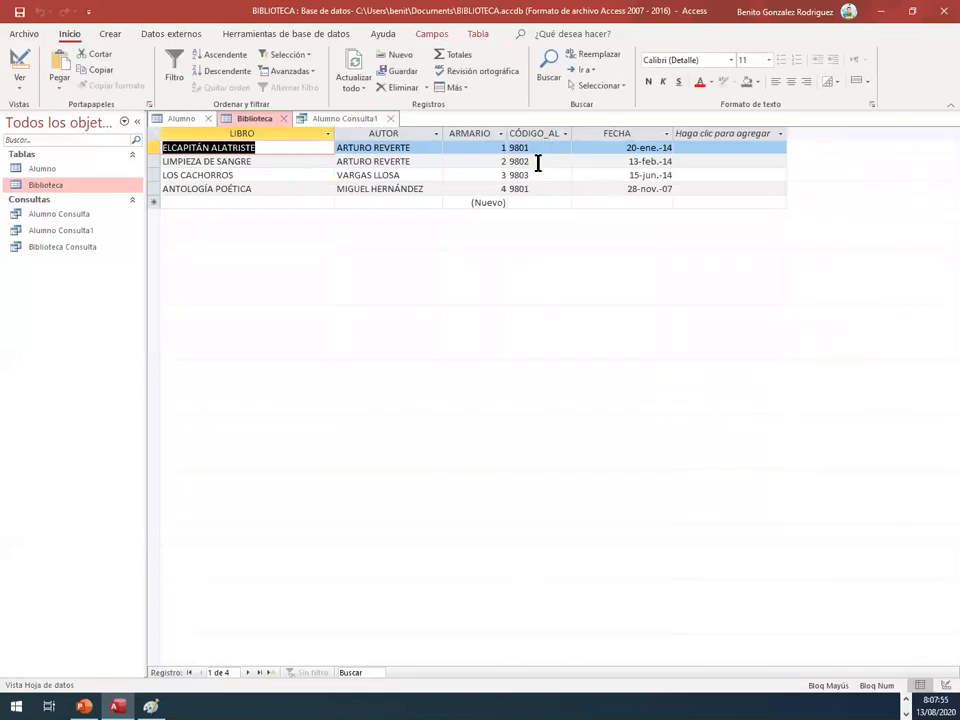
left_click(330, 119)
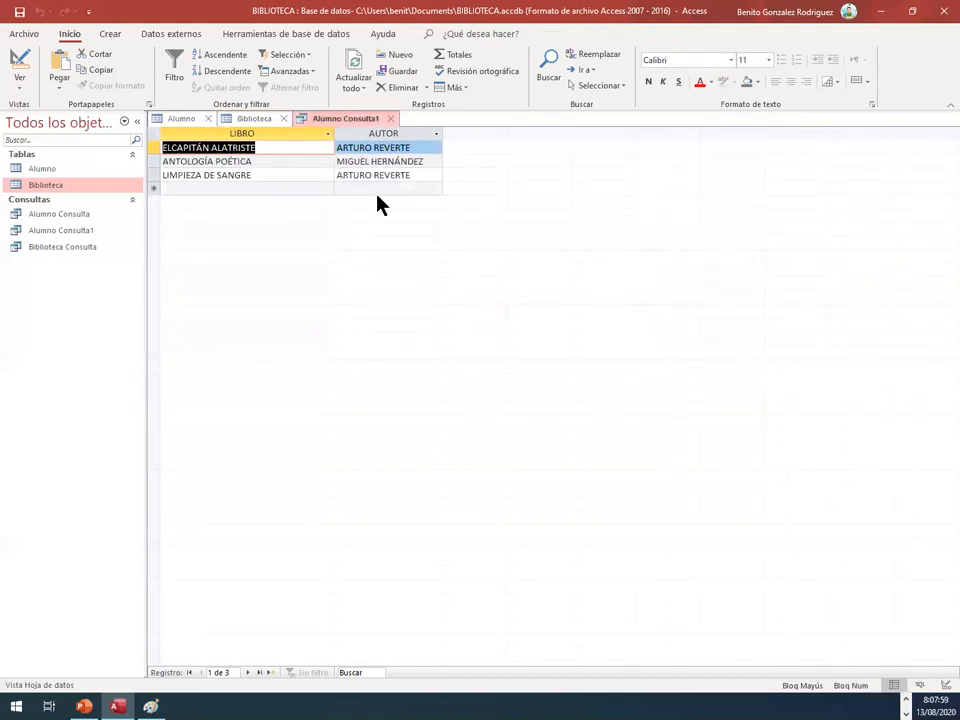
left_click(391, 119)
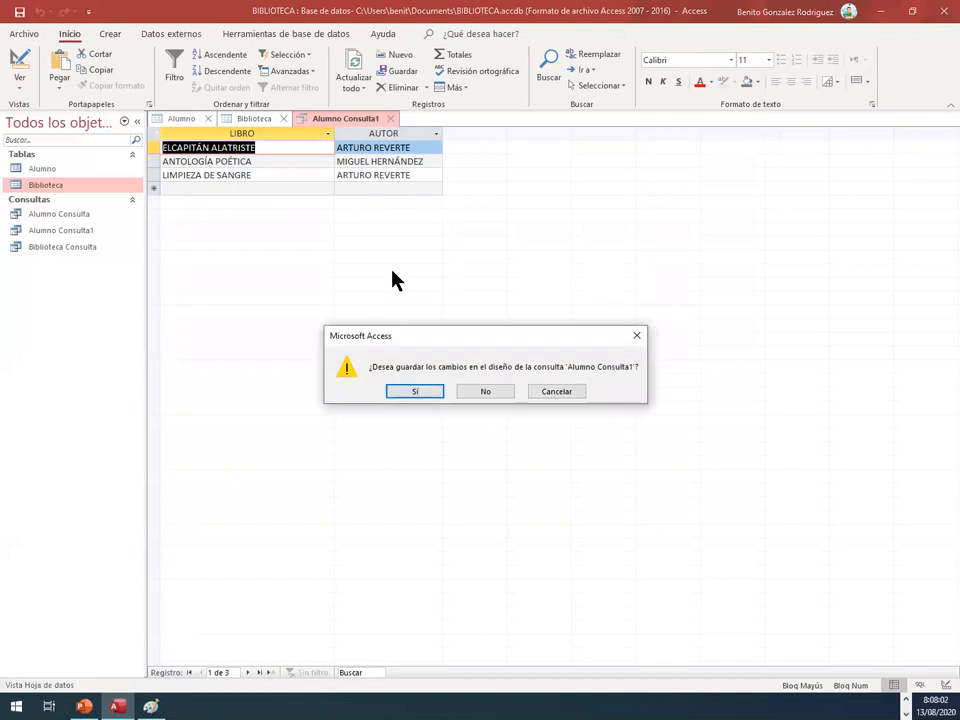
left_click(408, 389)
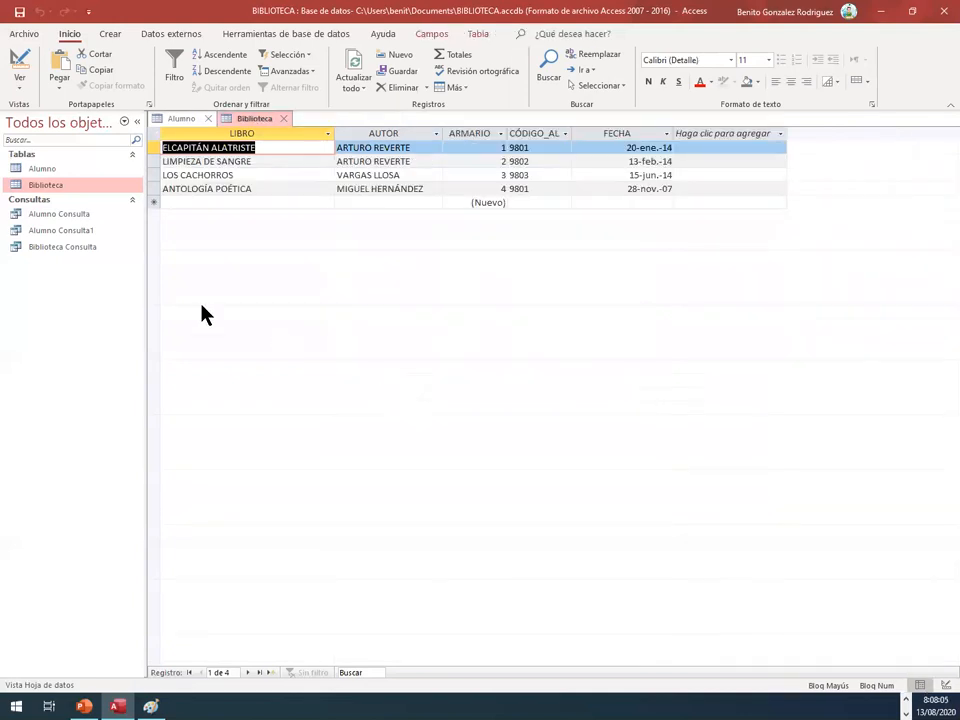